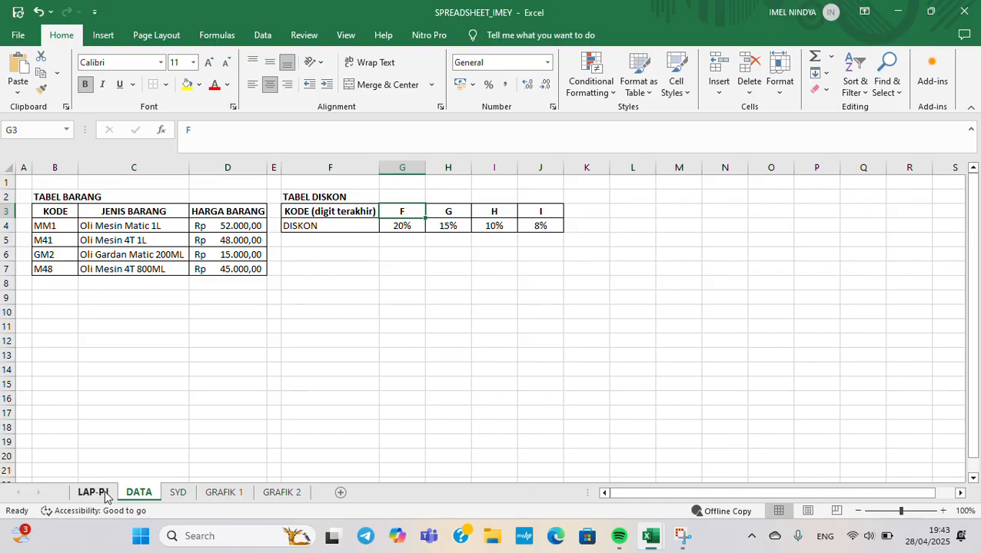
On the LAP-PJ sheet, begin the MERK formula in E6 with =IF(LEFT(C6;1) to extract the code's first character
click(175, 496)
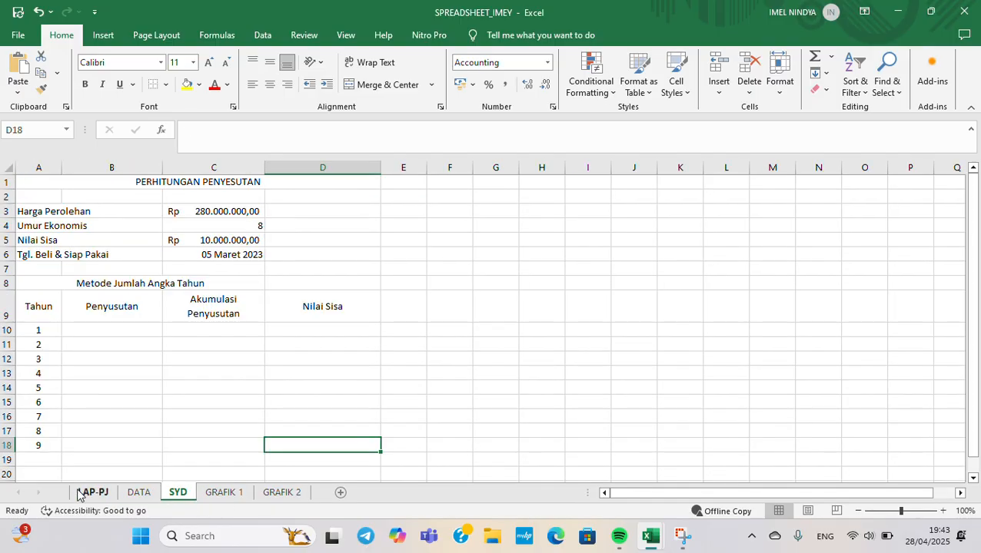
click(82, 494)
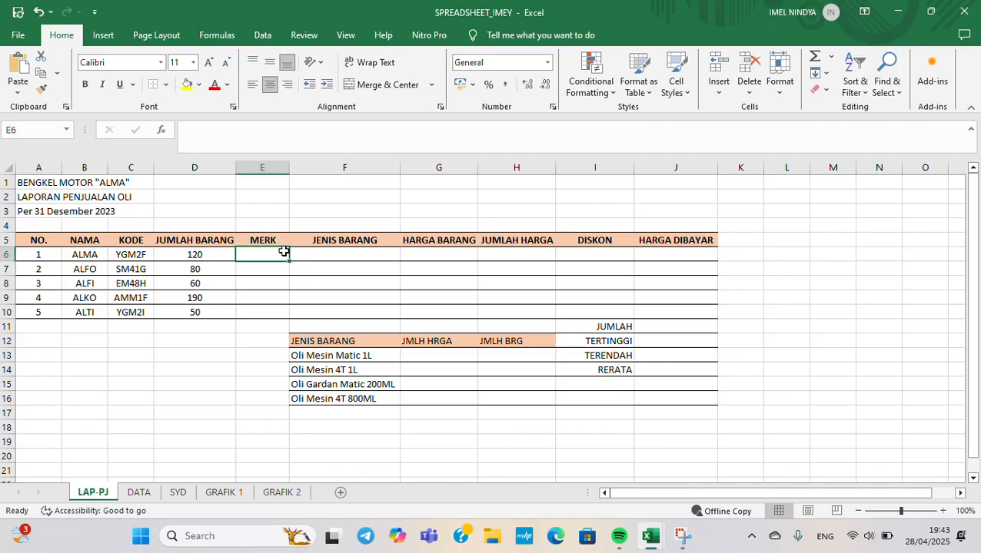
text(=IF)
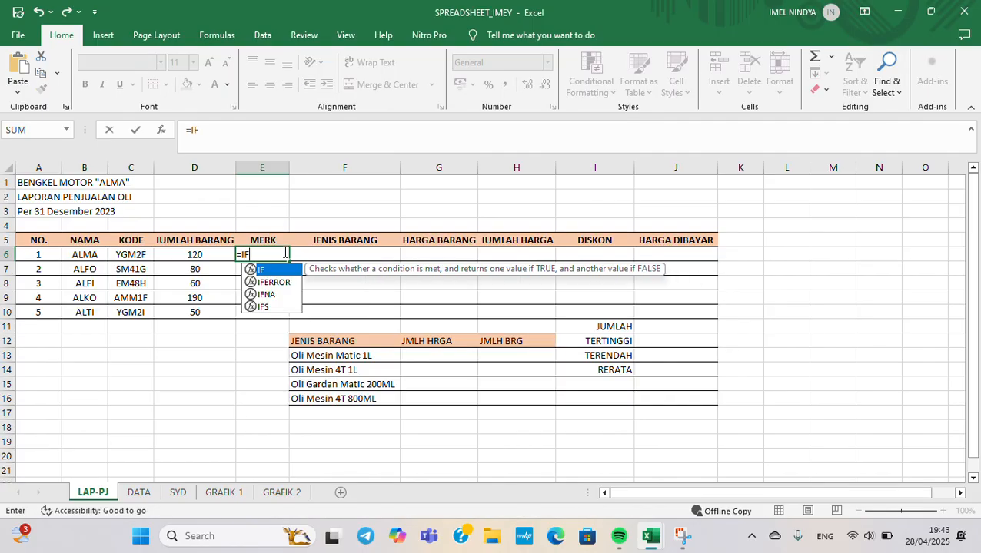
text(()
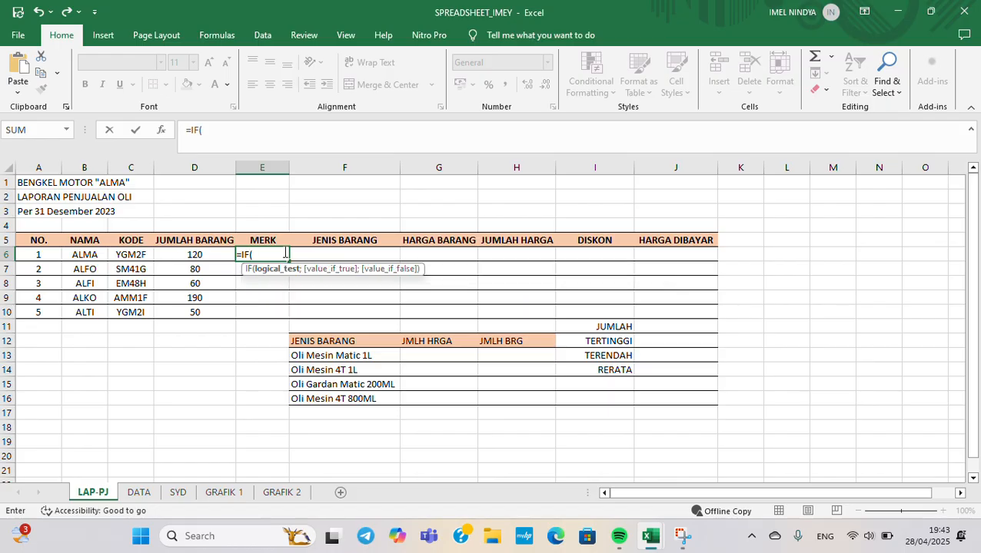
text(LEFT)
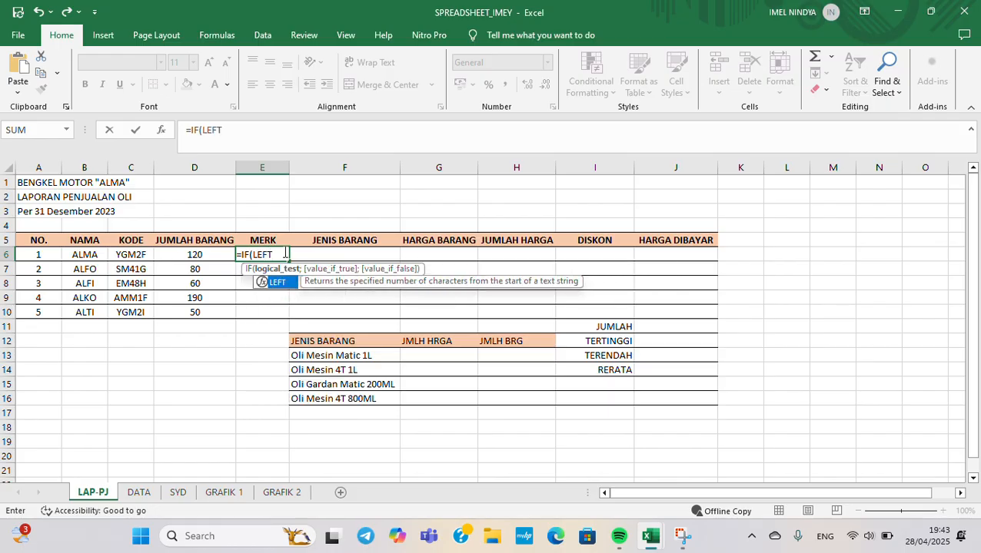
text(()
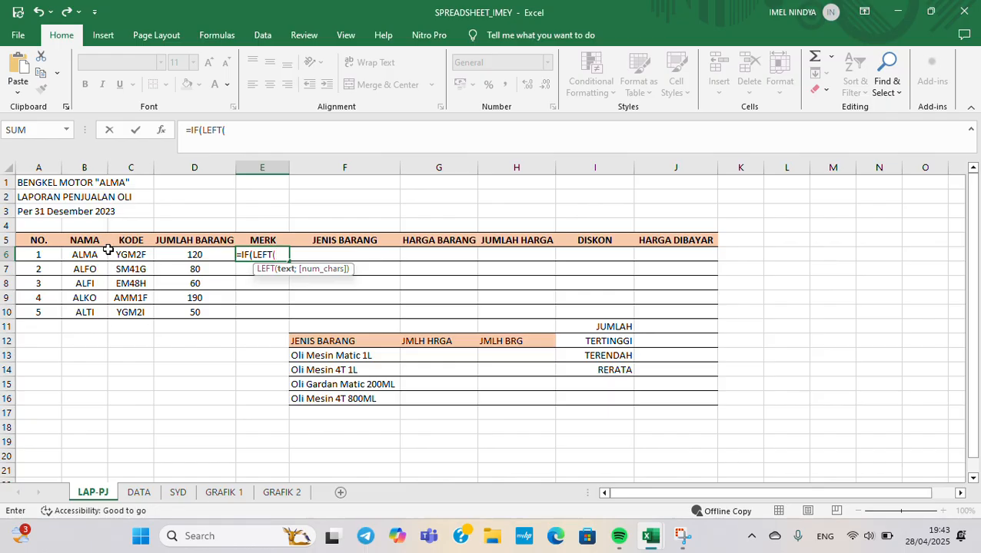
click(259, 129)
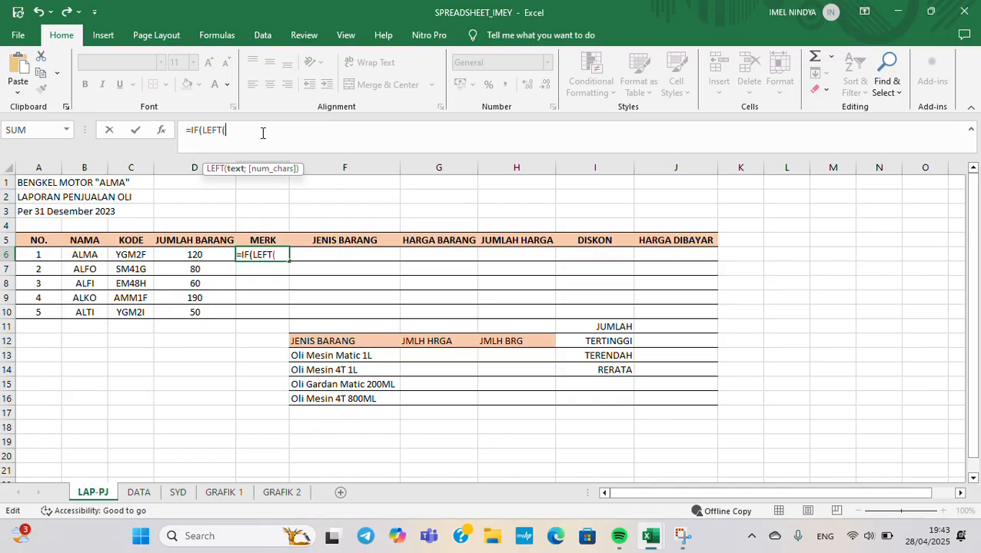
click(116, 254)
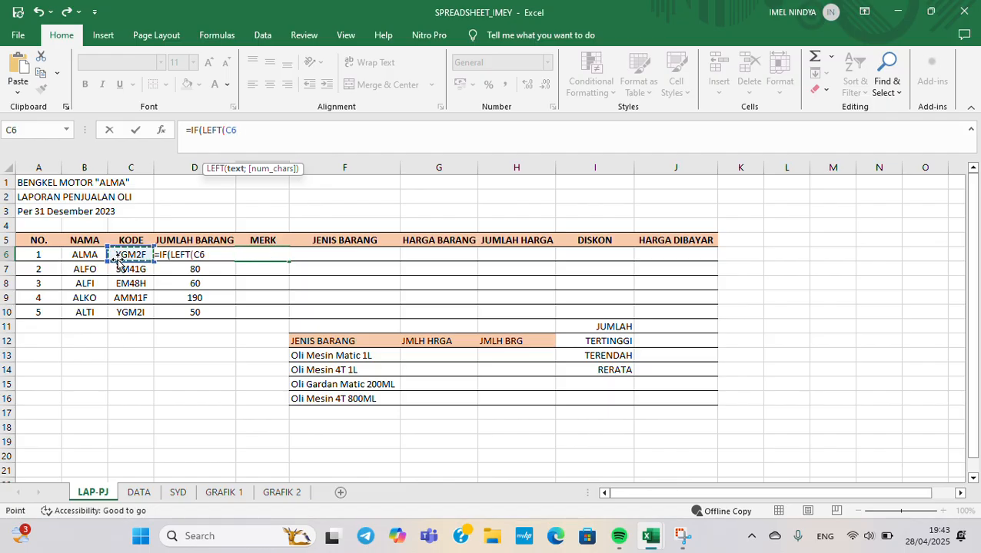
text(;)
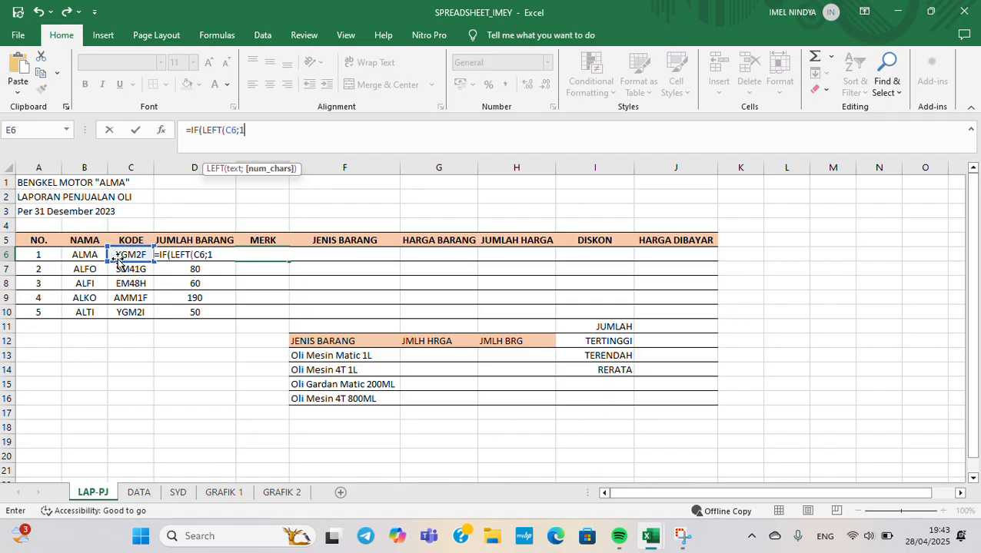
text(1))
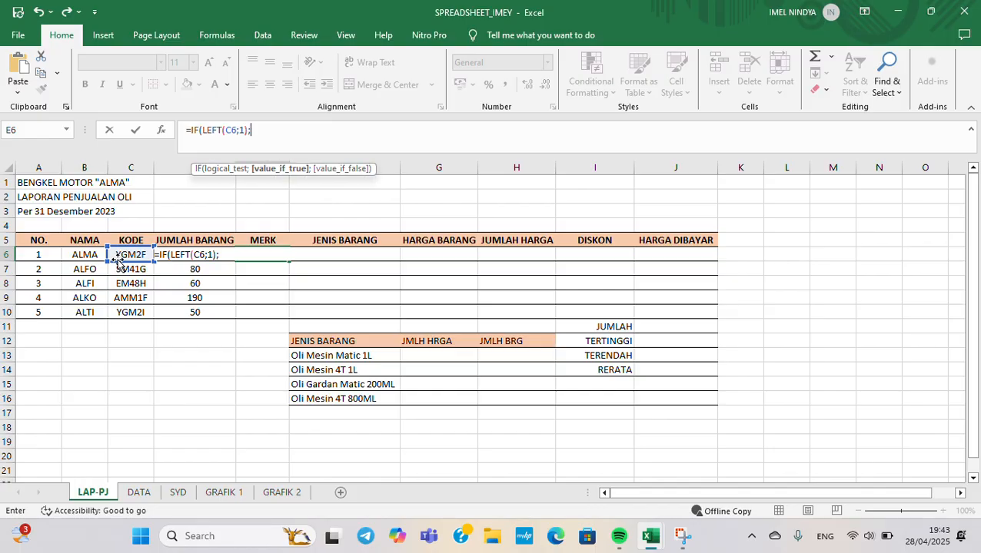
Complete the formula's first condition so that a code starting with "Y" returns "YAMALUBE"
text(=)
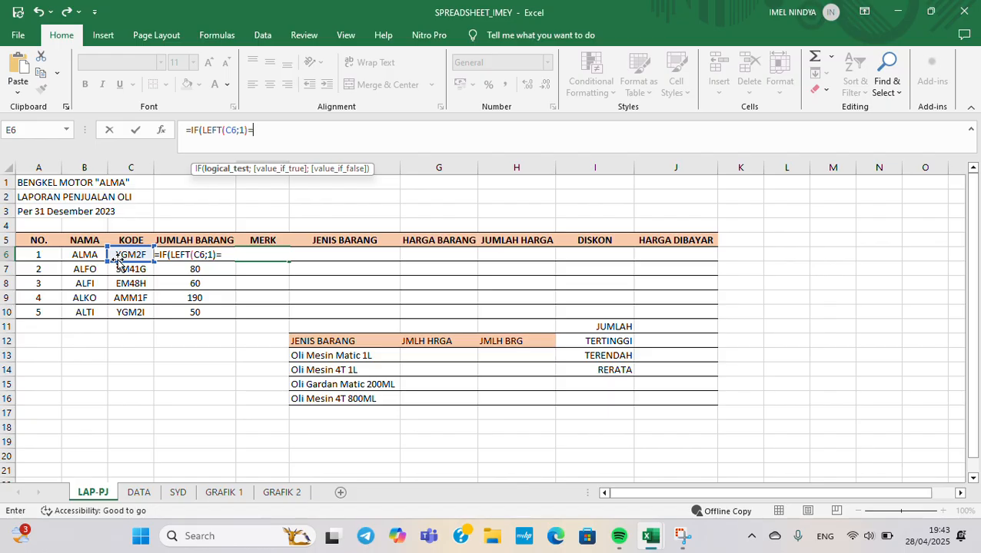
text("Y";)
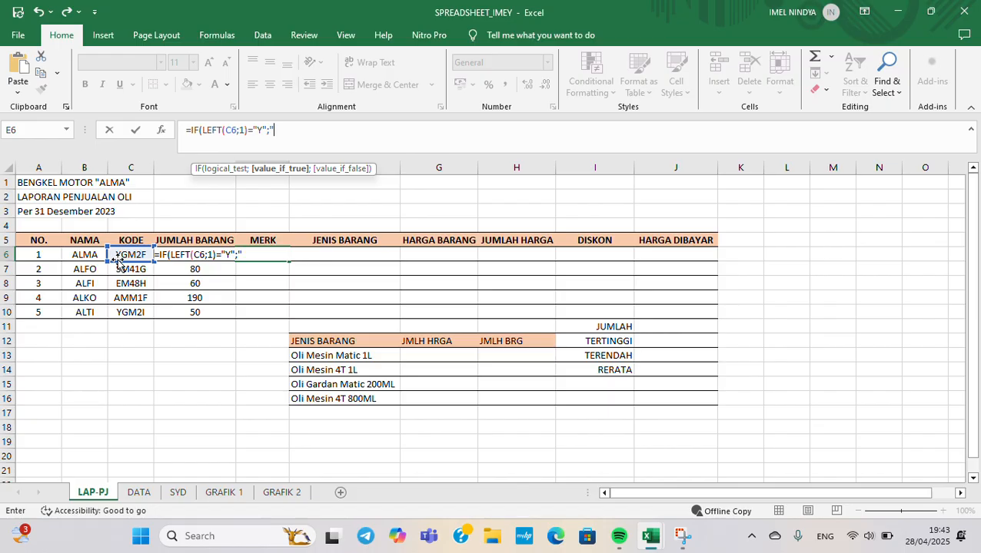
text("YAMALUBE)
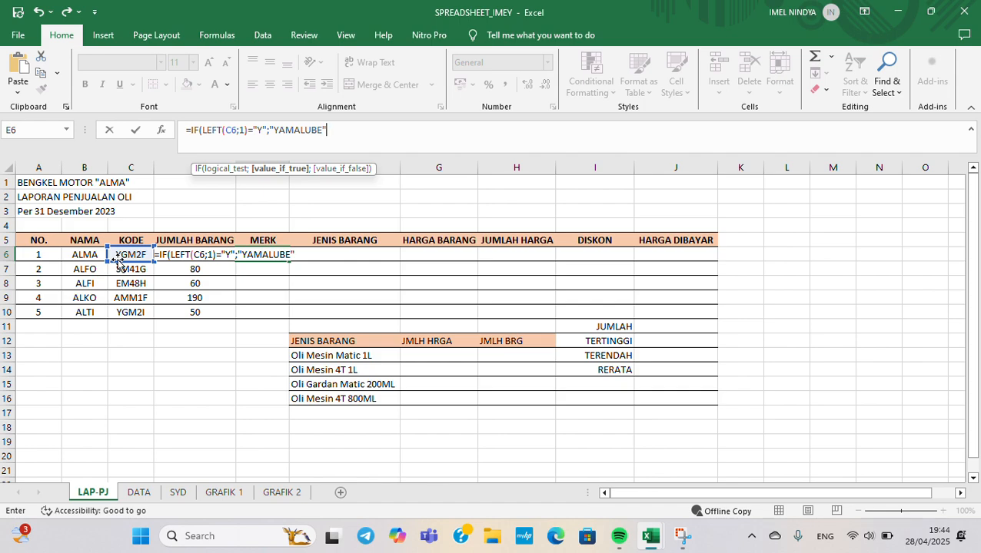
text(;)
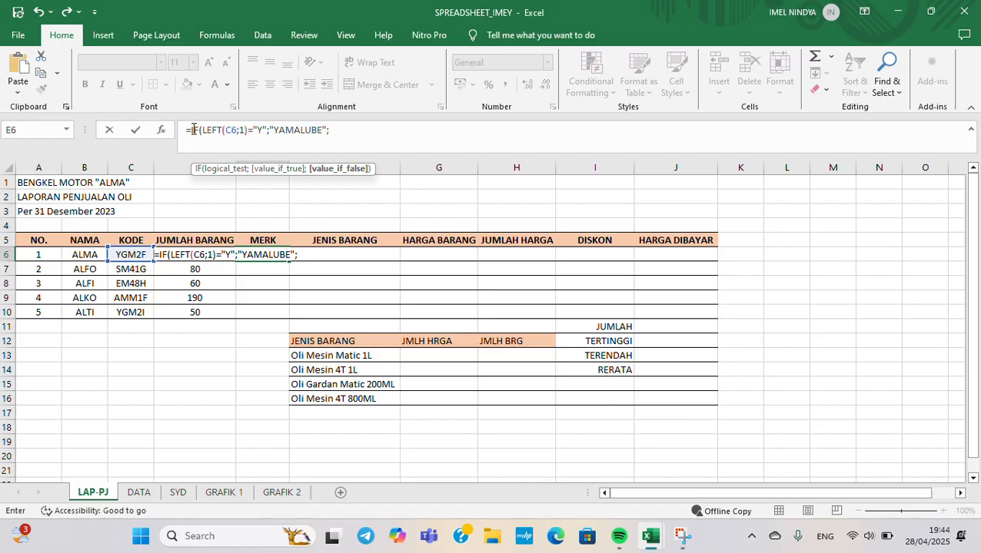
Reuse IF(LEFT(C6;1) as a nested condition in the E6 formula that returns "SHELL" for codes starting with "S"
drag(194, 130, 251, 130)
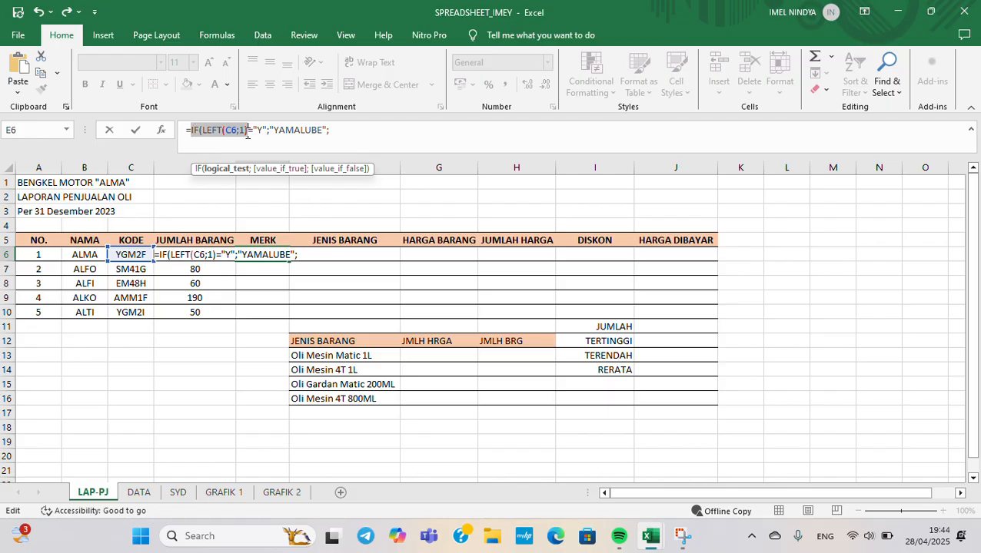
click(350, 130)
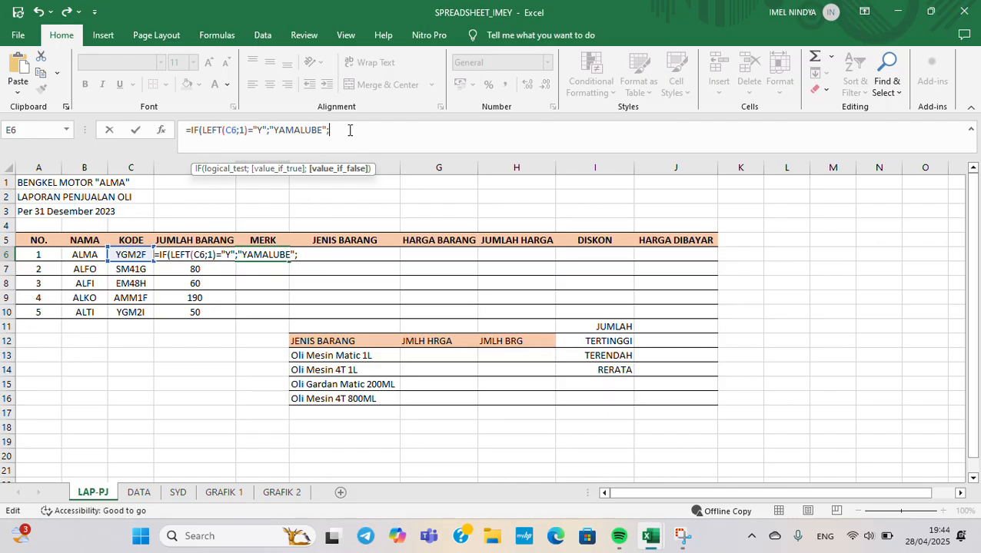
key(ctrl+v)
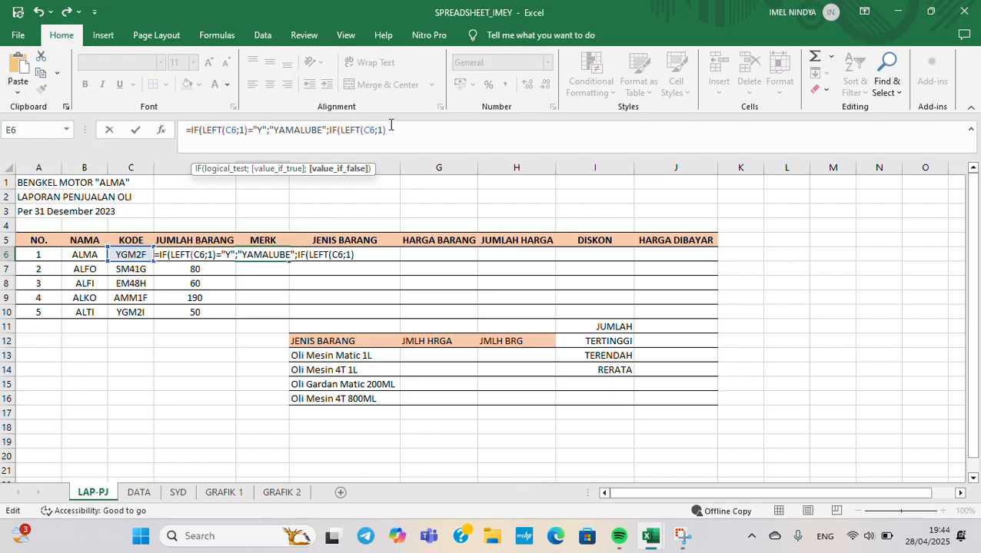
text(=)
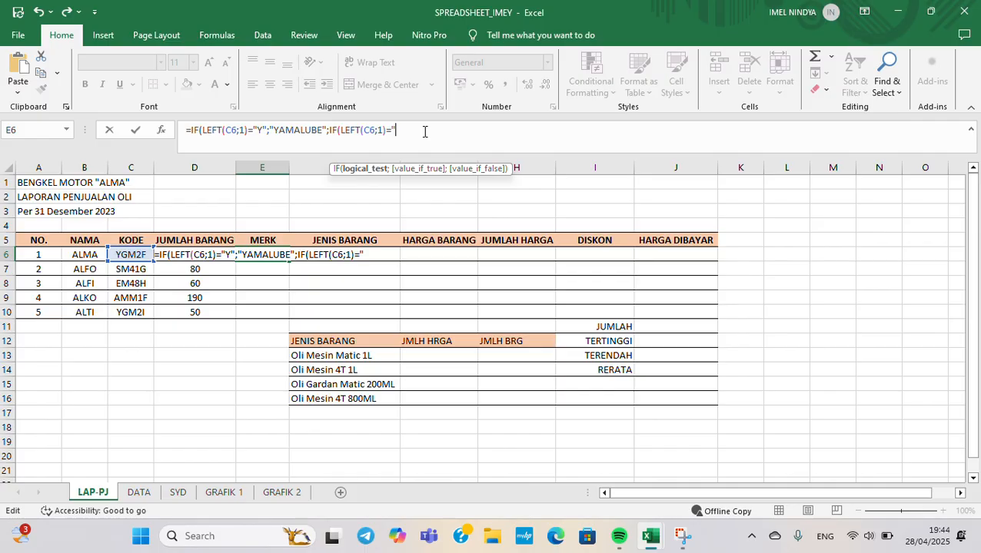
text(S")
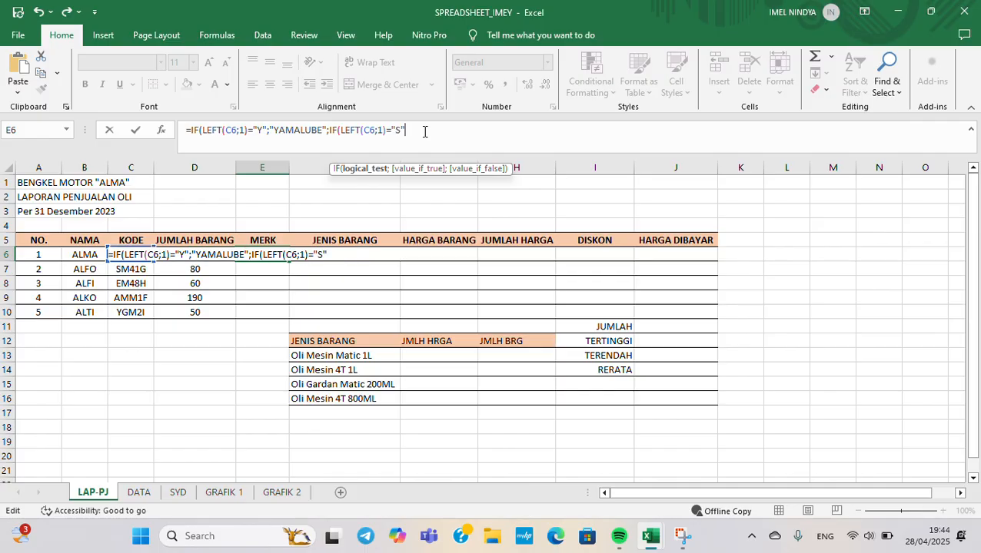
text(;"SHELL)
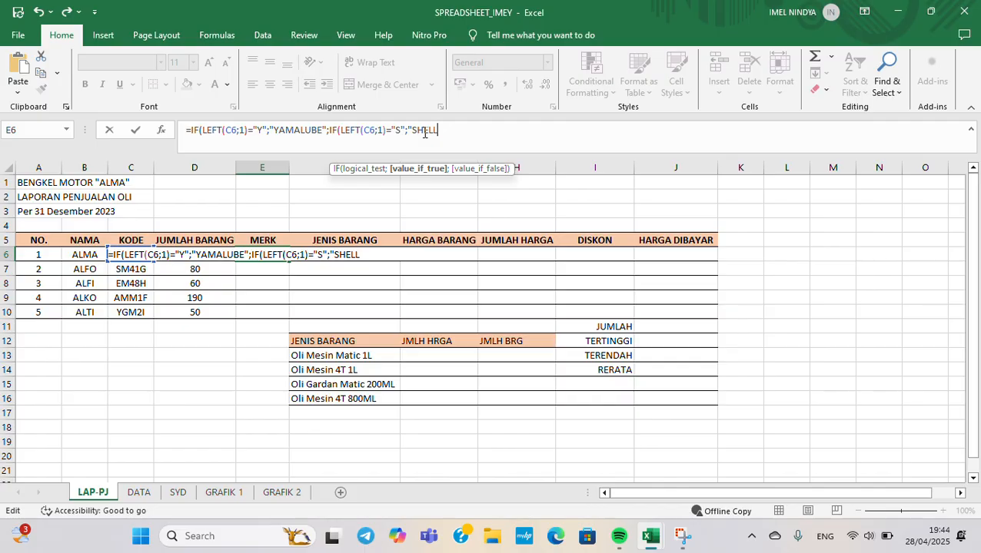
Add a third nested IF(LEFT(C6;1) condition to the E6 formula, separated by a semicolon, returning "ENDURO" for "E"
text("IF(LEFT(C6;1))
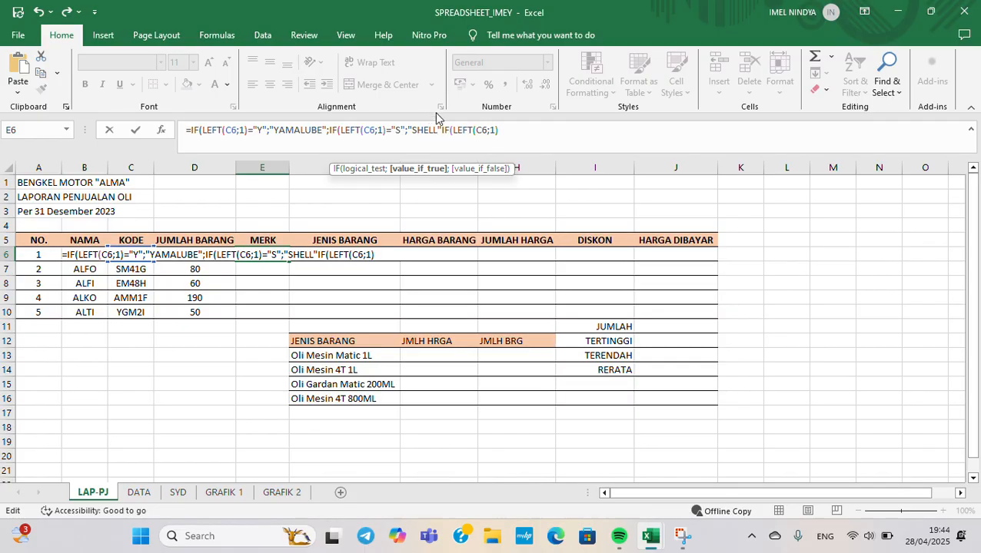
click(443, 129)
text(;)
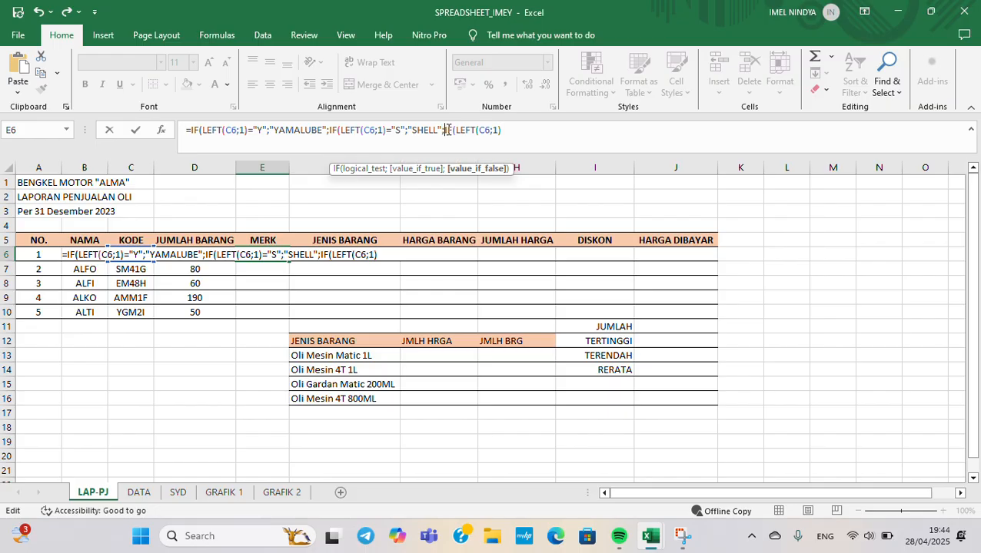
click(521, 134)
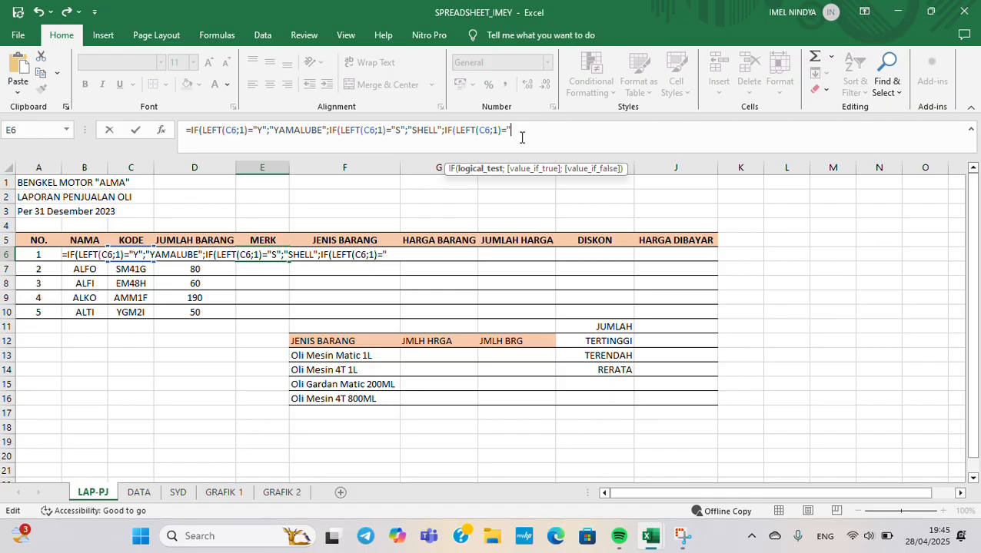
text(E";")
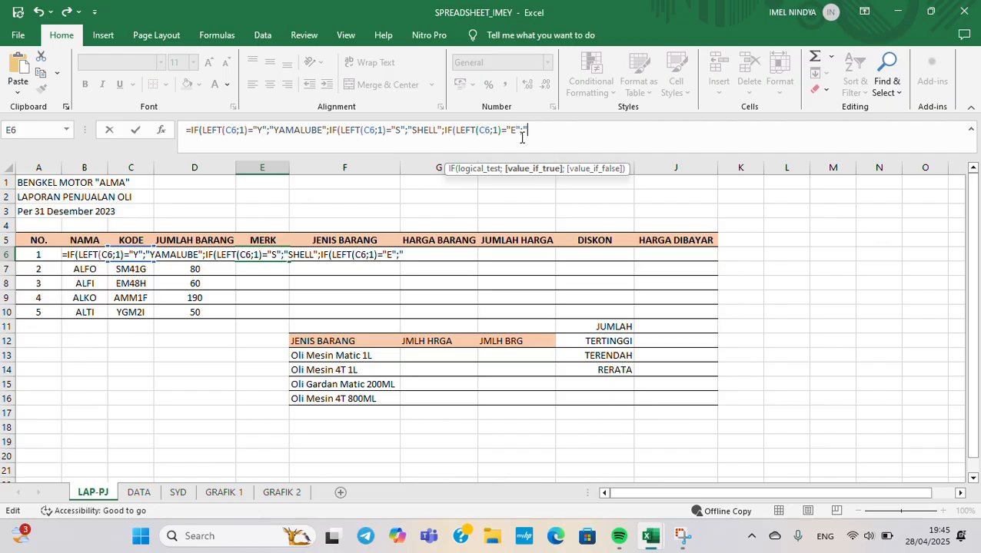
text(ENDURO)
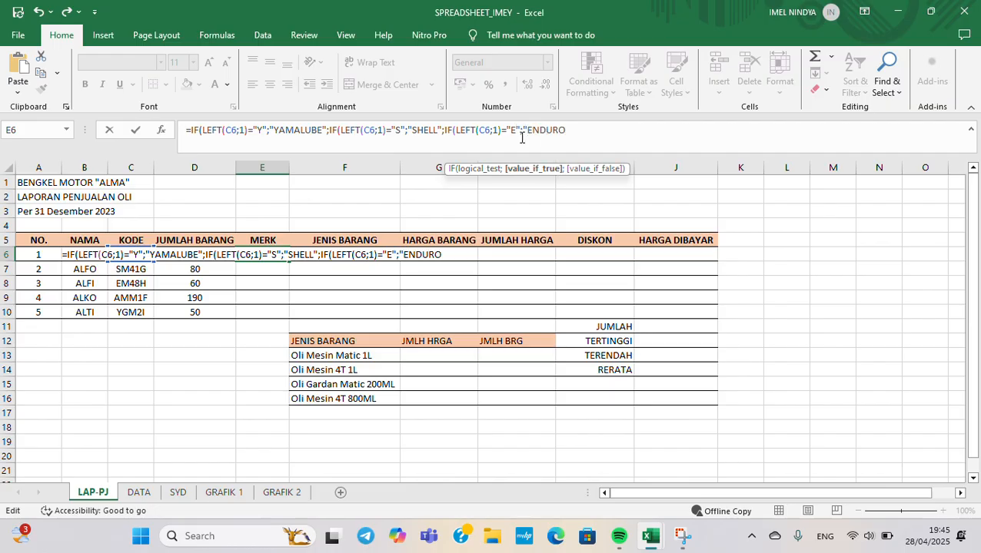
Finish the E6 formula with "AHM" as the fallback, accept the corrected closing parentheses, and fill it down to E10
text(";"AHM)
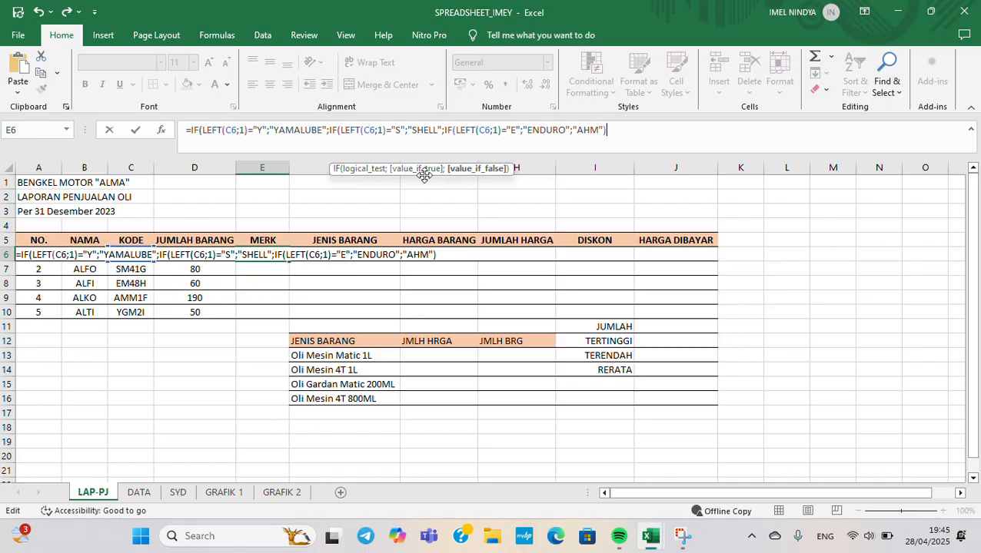
key(Return)
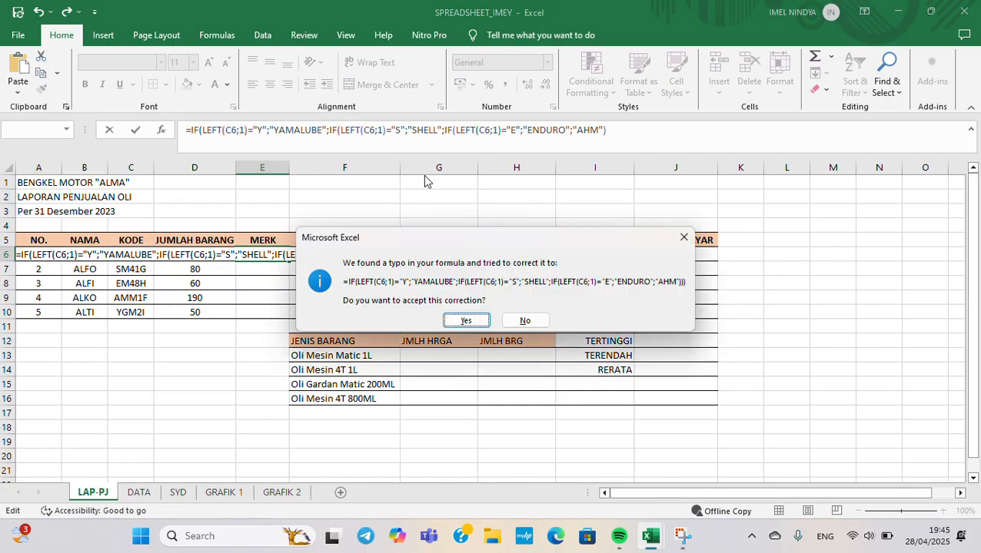
click(466, 321)
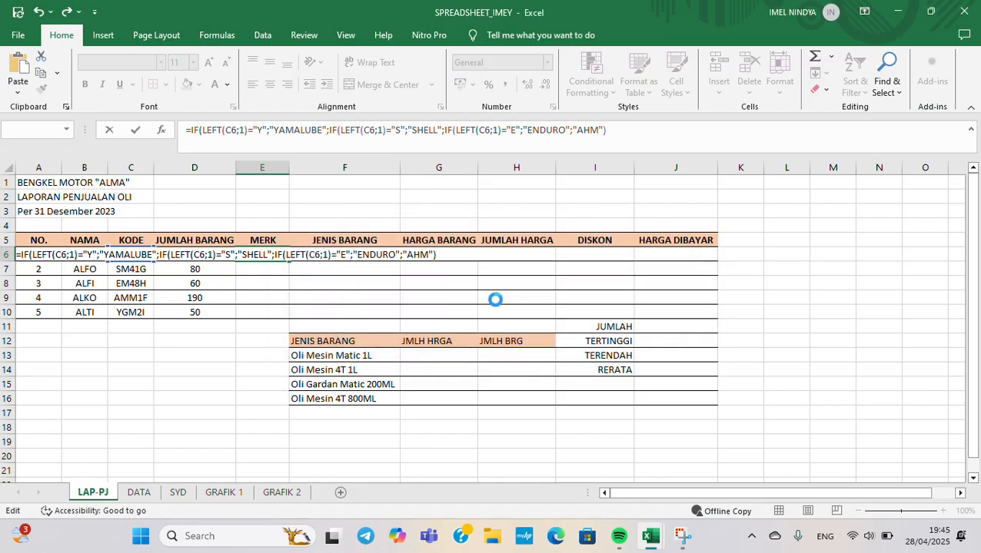
click(279, 255)
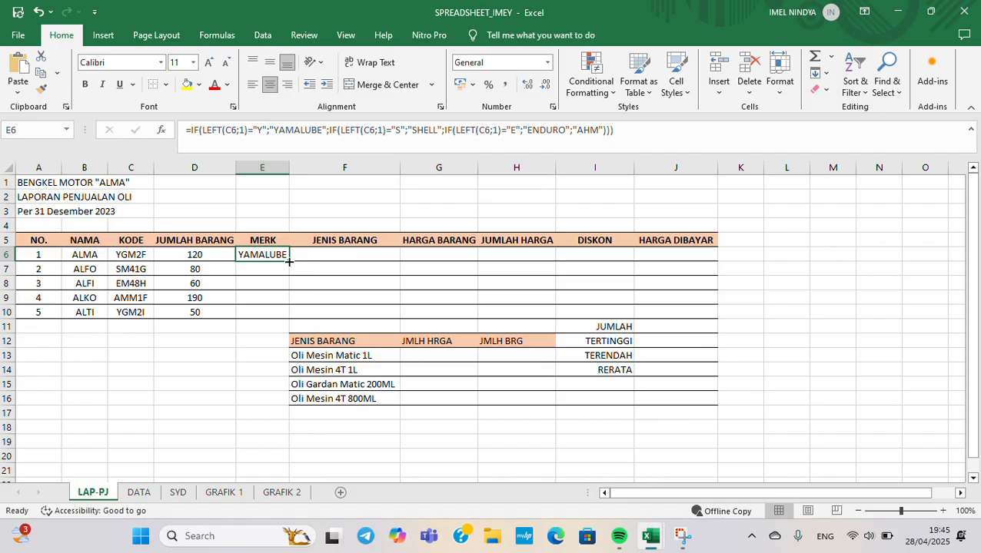
drag(289, 262, 291, 316)
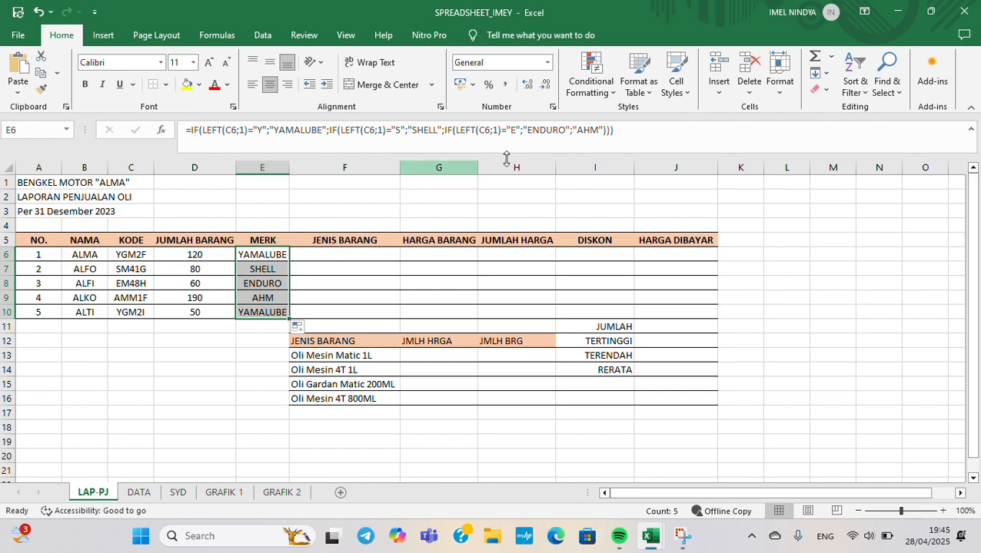
Start a VLOOKUP formula in F6 under JENIS BARANG with MID(C6;2;3) as the lookup value
click(319, 253)
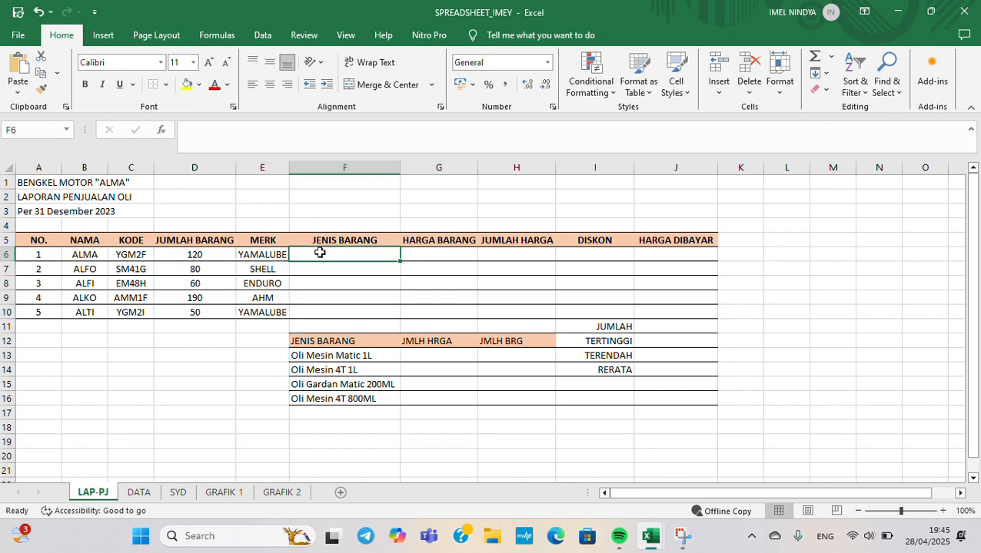
text(=)
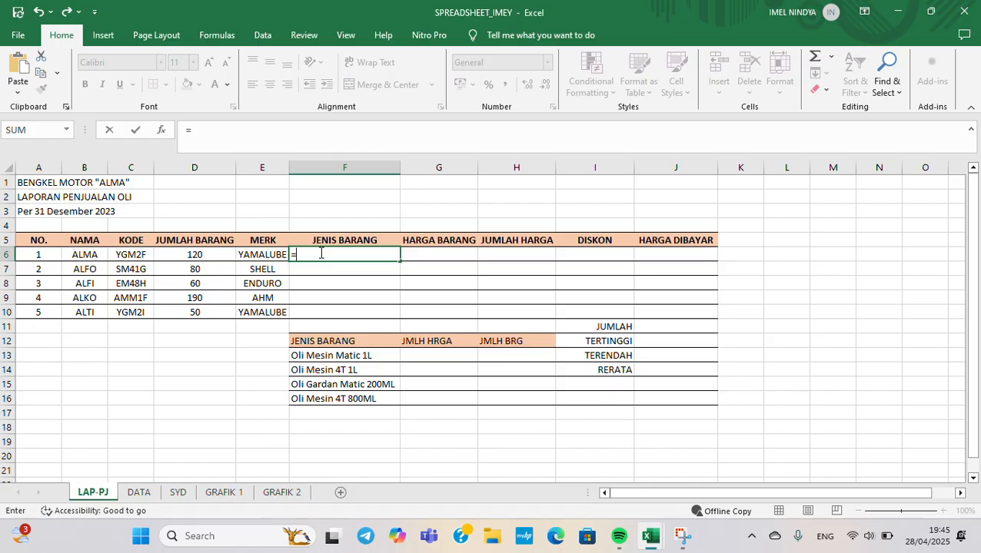
text(VLOOKUP)
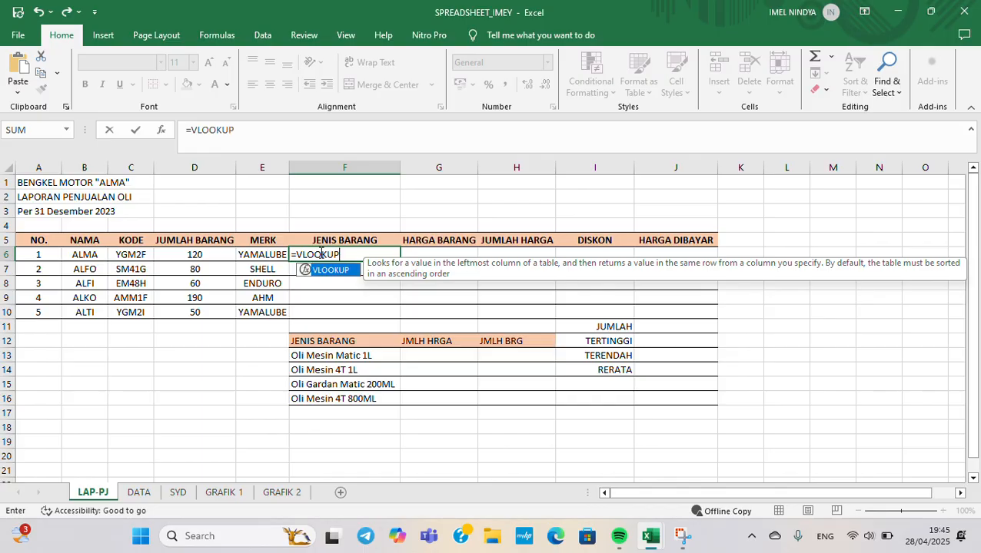
text((MI)
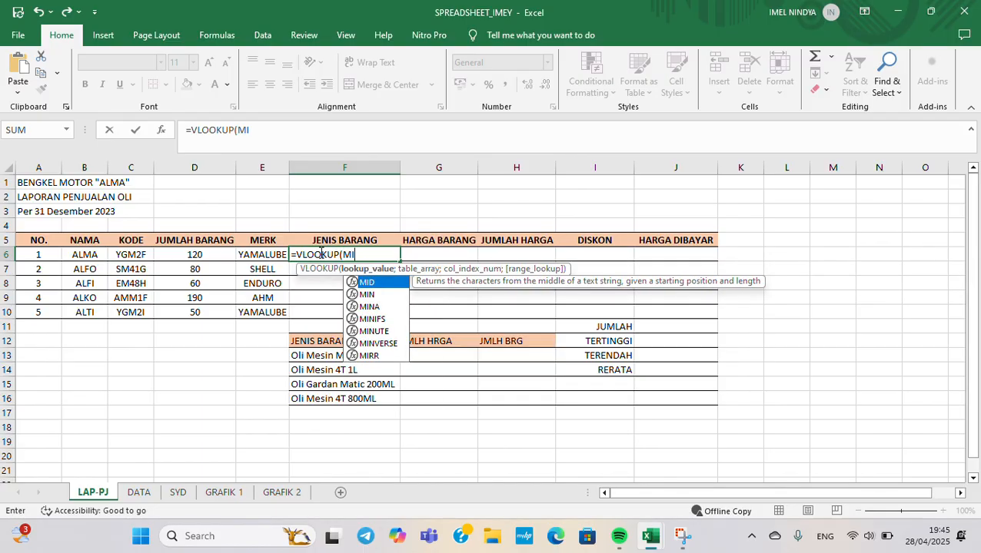
text(D()
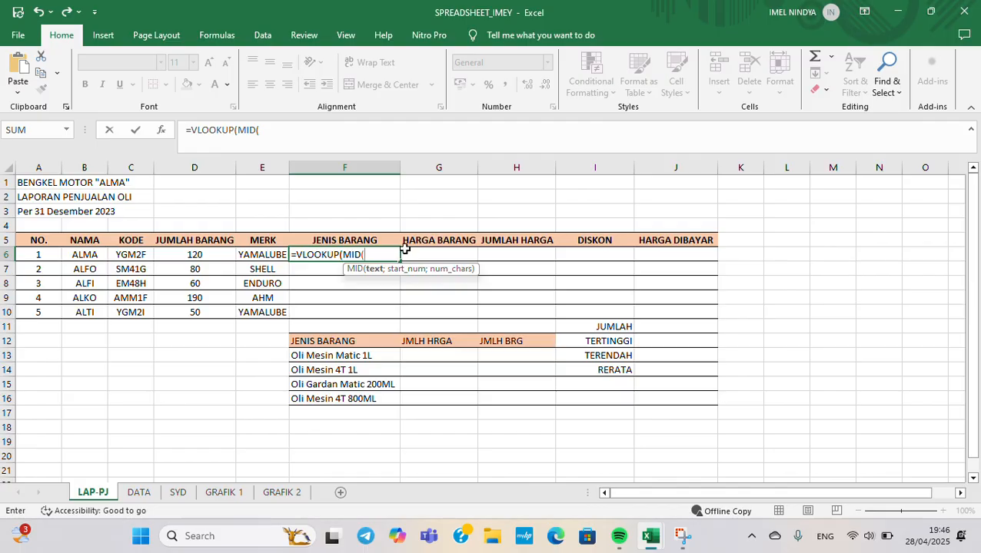
click(127, 254)
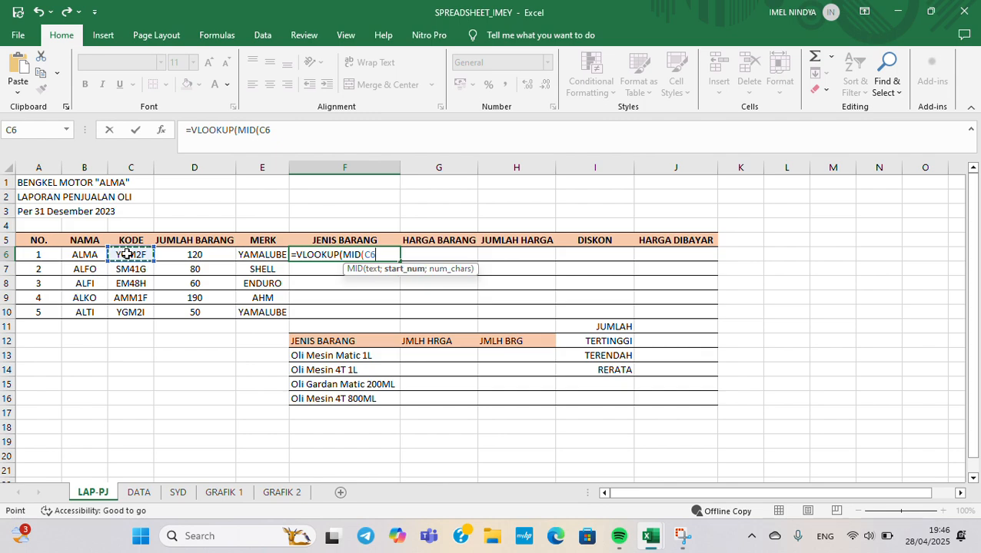
text(;2;3)
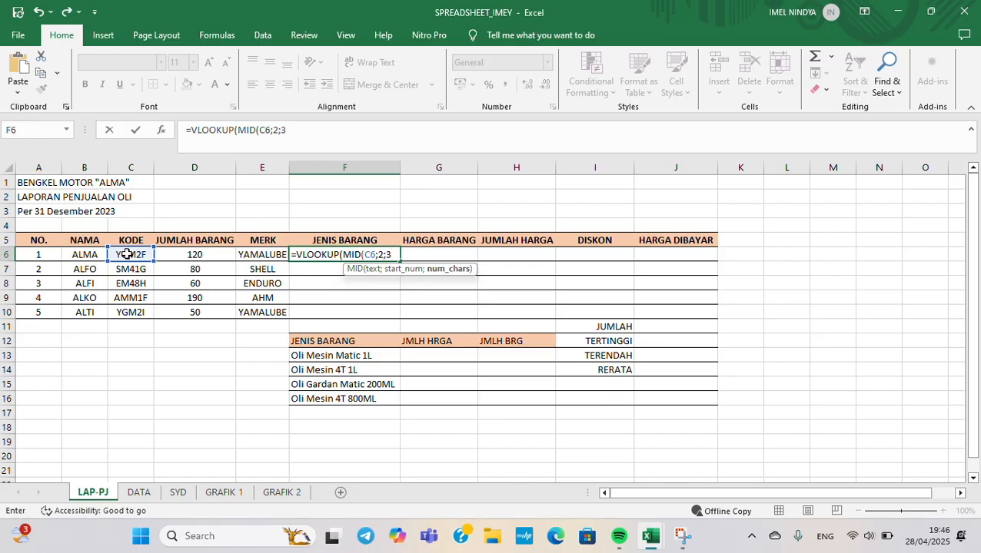
text())
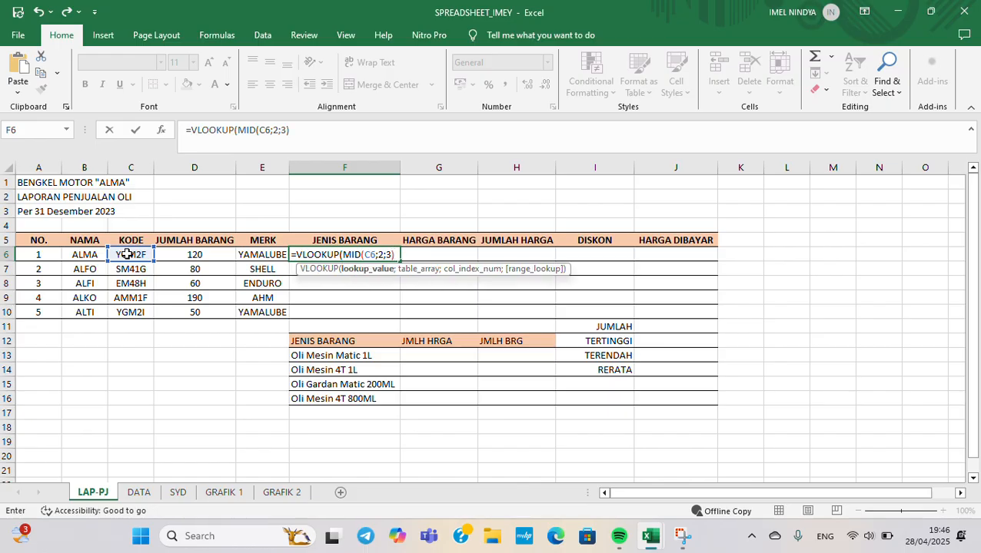
text(;)
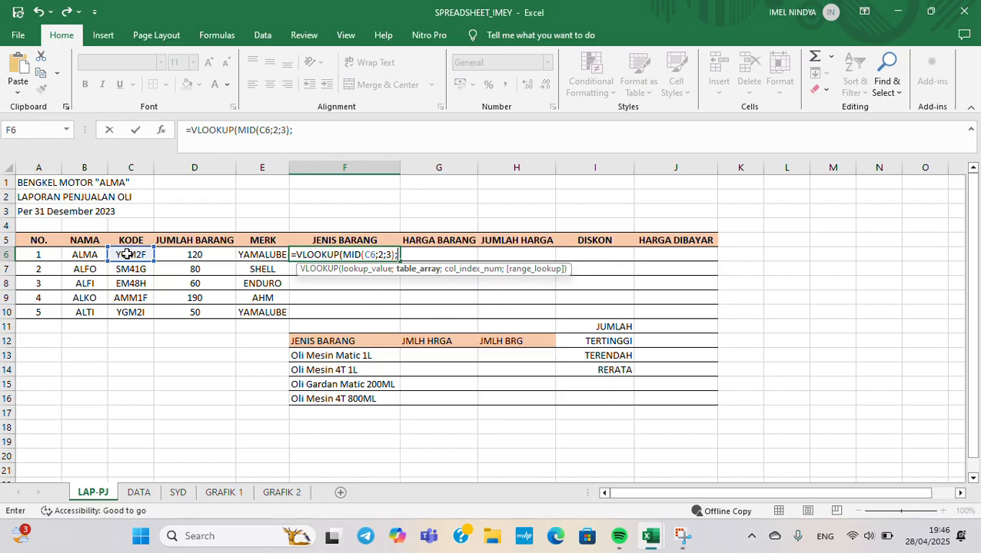
Use the TABEL BARANG range B2:D7 on the DATA sheet as the F6 lookup table, with absolute references
click(139, 494)
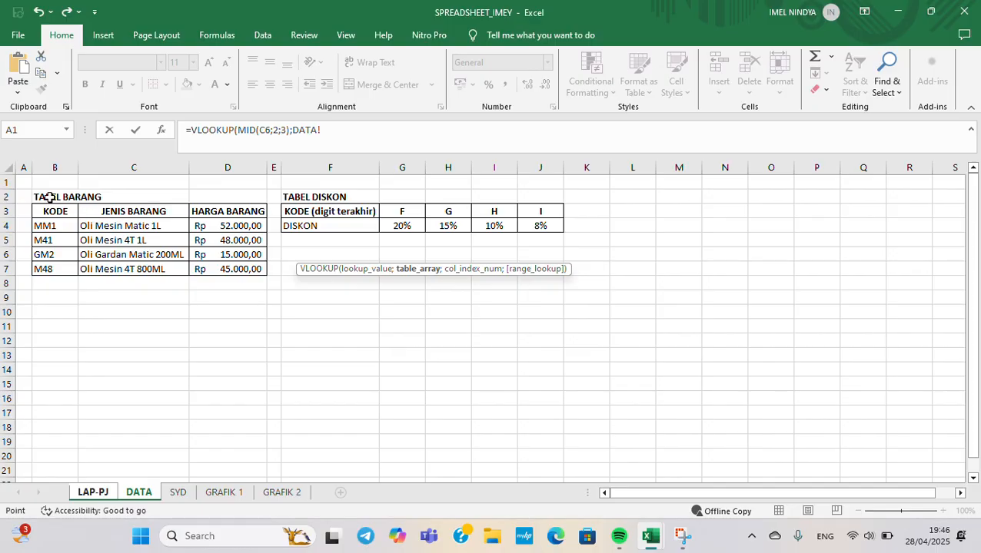
drag(40, 198, 263, 273)
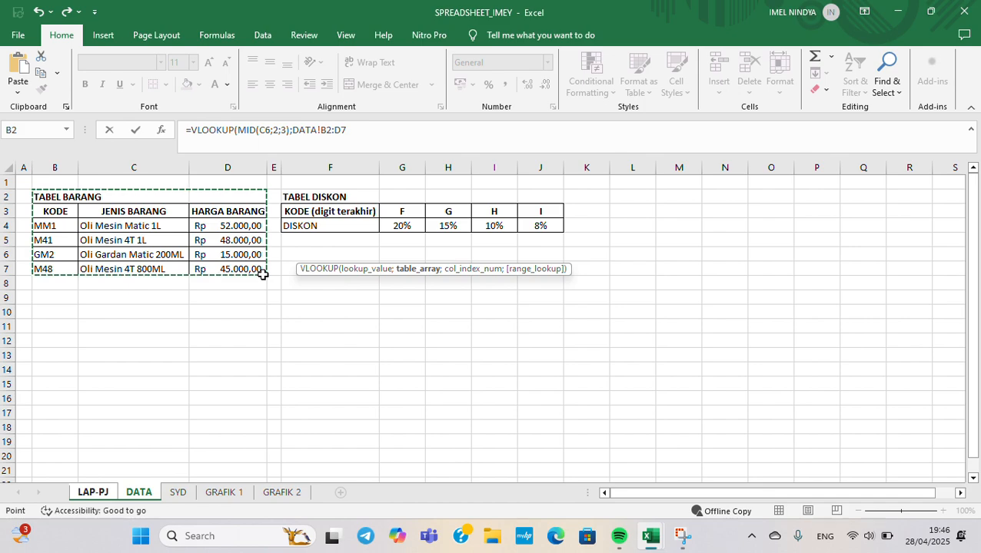
key(F4)
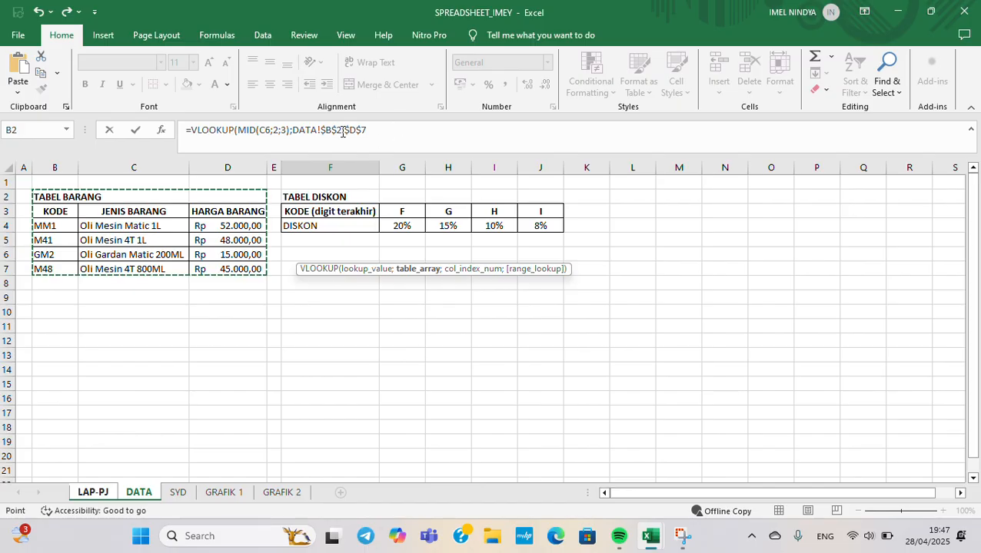
click(382, 130)
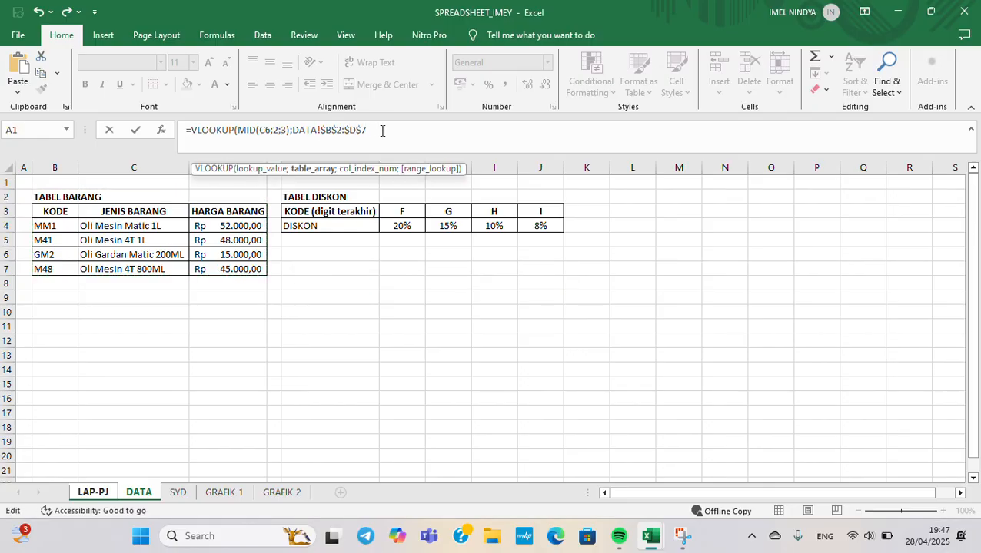
Complete the F6 VLOOKUP with column index 2 and FALSE for an exact match
text(;)
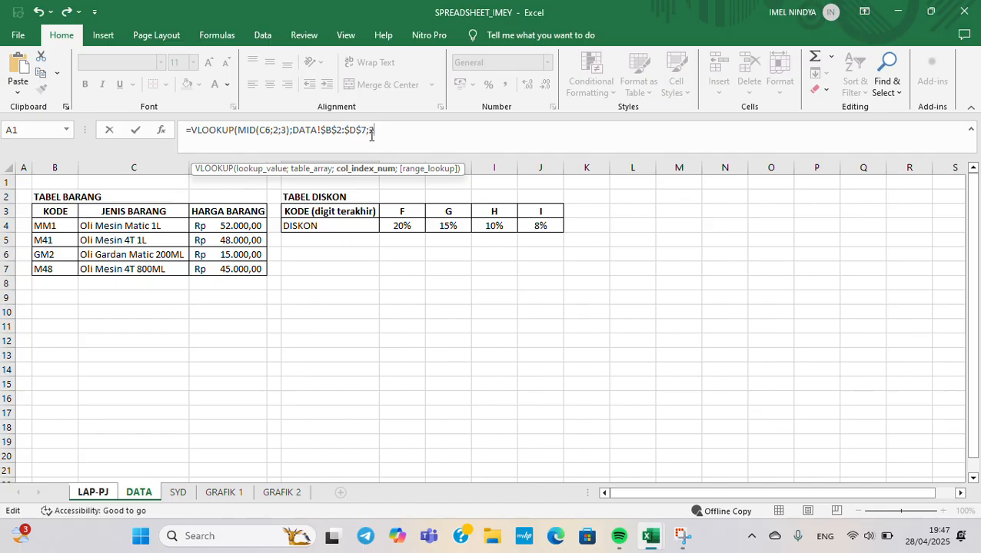
text(2;)
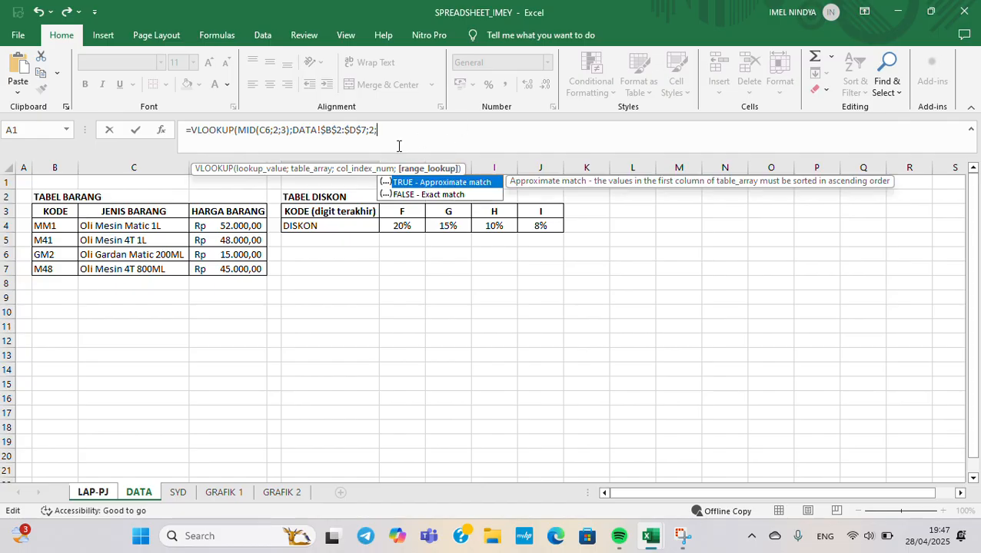
text(FAL)
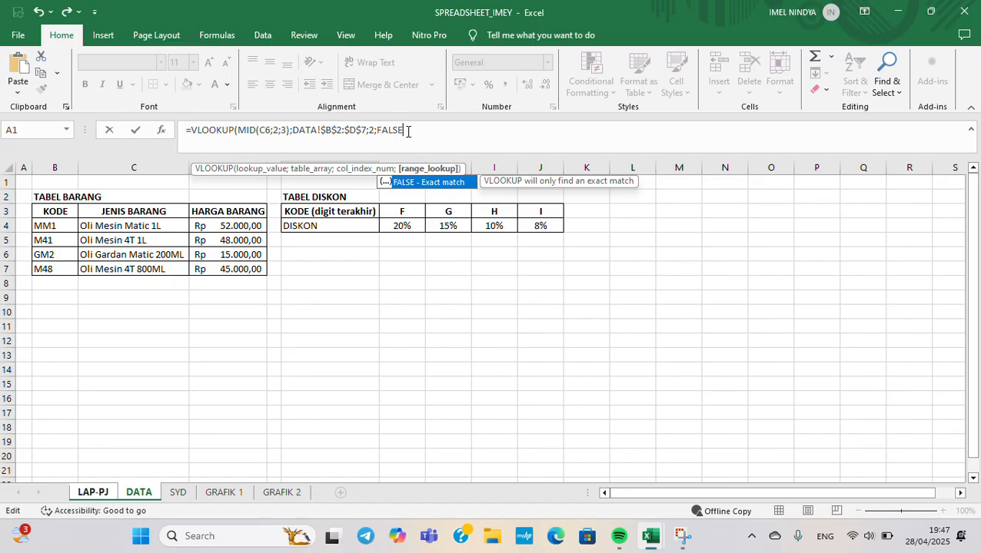
text(SE))
key(Return)
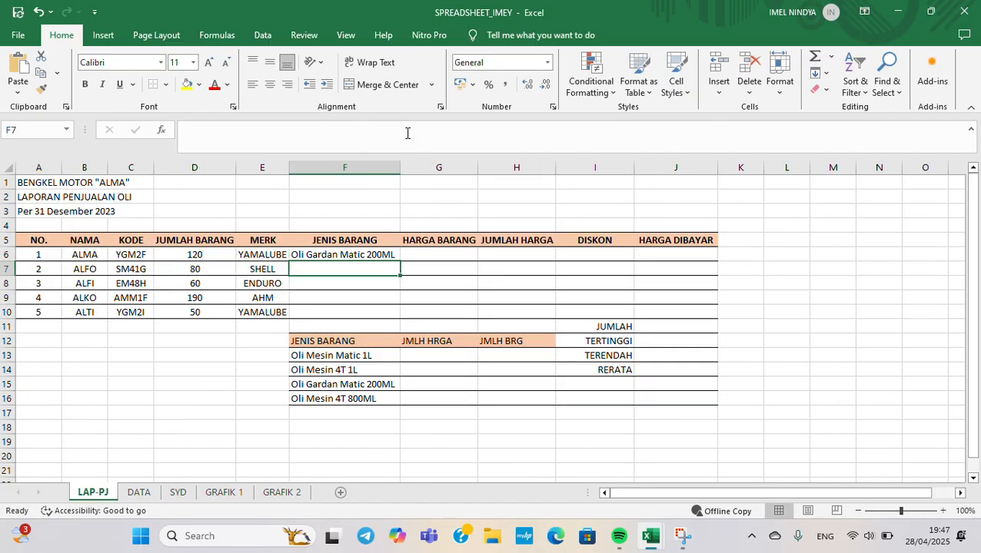
Fill the F6 lookup formula down to F10 and review the formula in F6
click(372, 250)
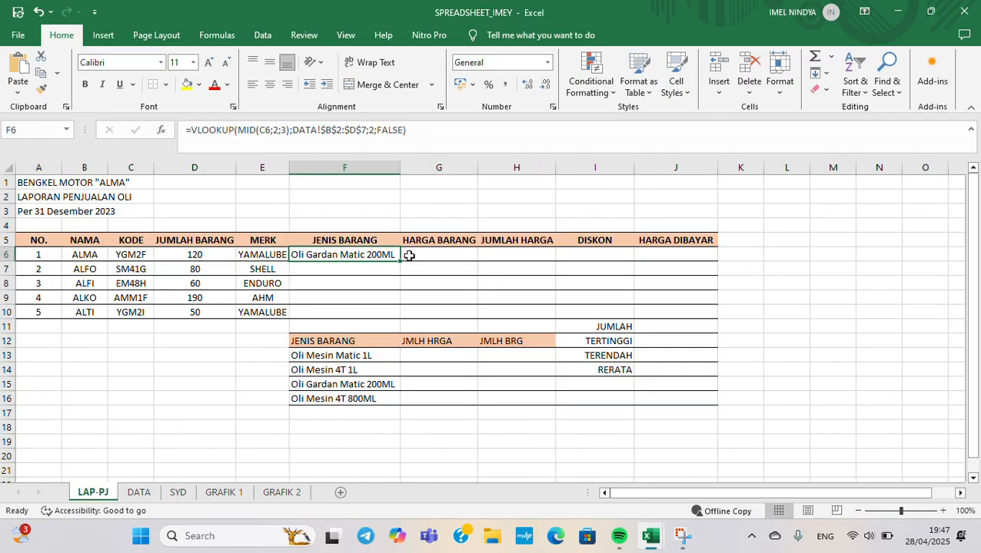
drag(399, 259, 394, 317)
click(429, 296)
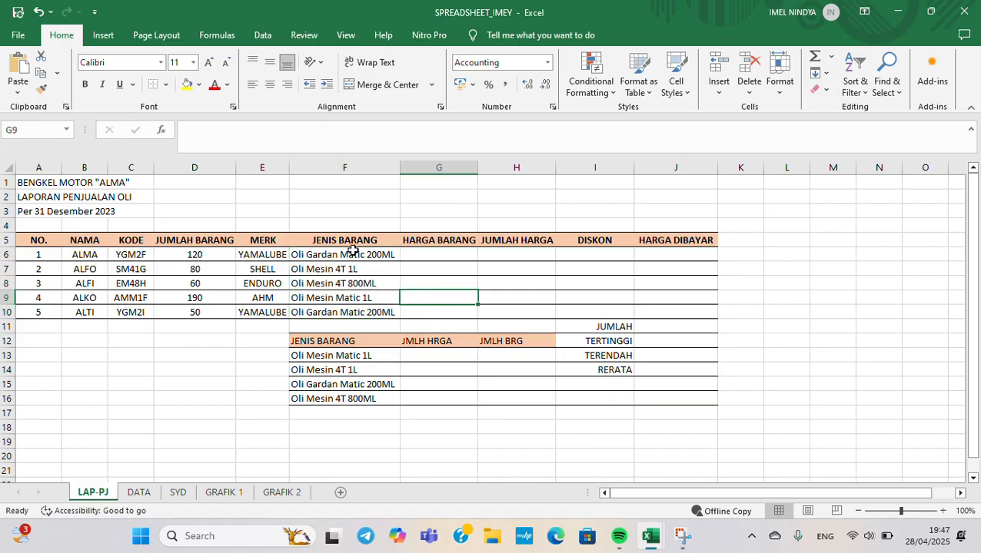
click(341, 256)
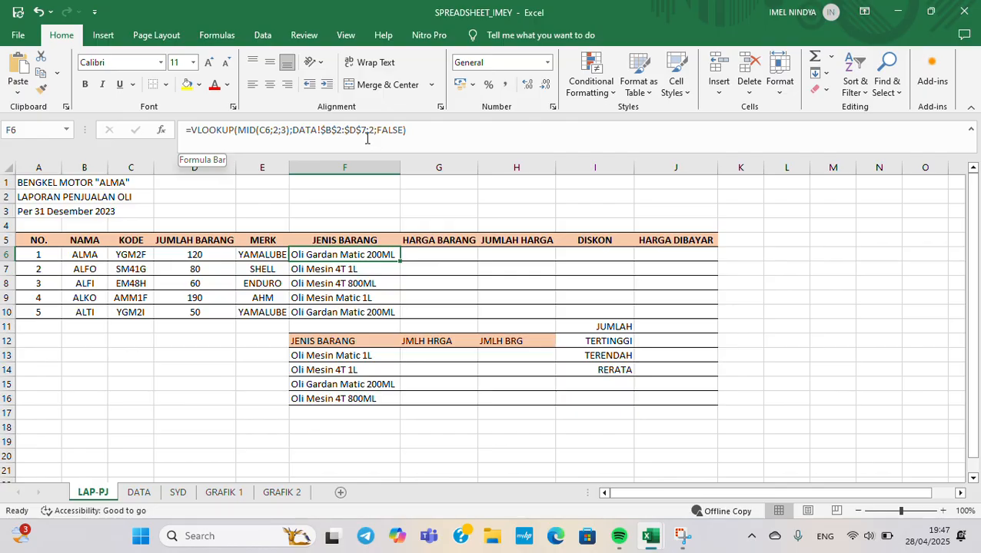
Start a VLOOKUP formula in G6 under HARGA BARANG with MID(C6;2;3) as the lookup value
click(431, 253)
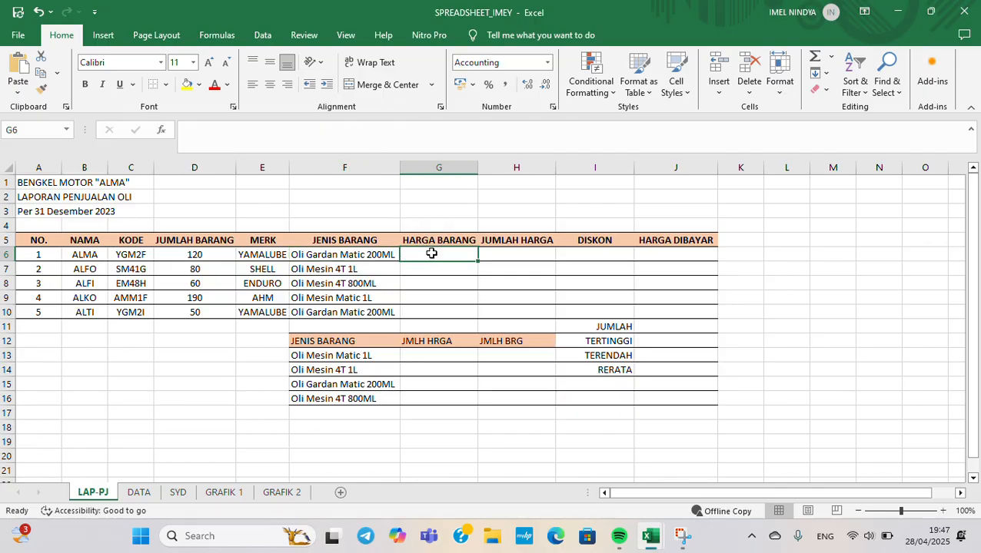
text(=)
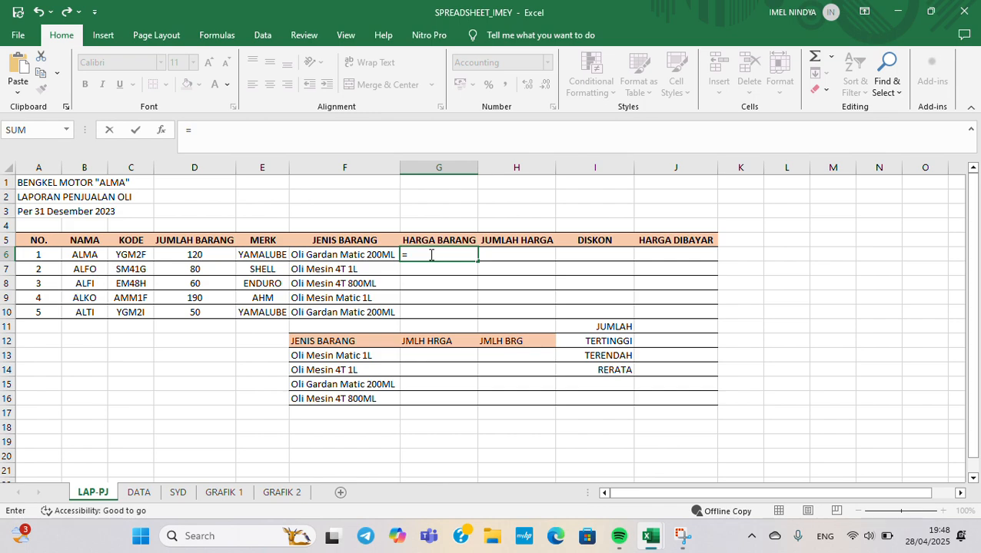
text(VLOOL)
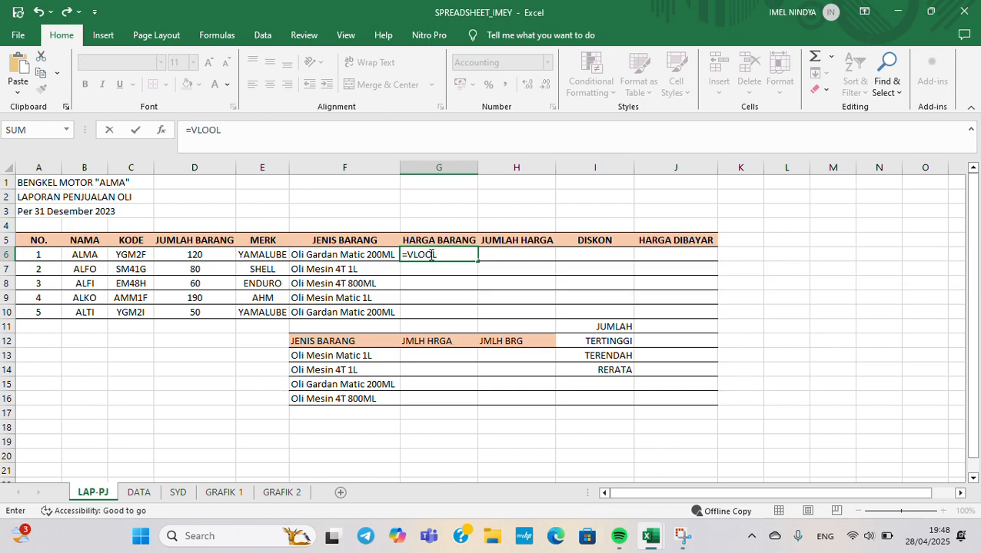
key(BackSpace)
text(KUP)
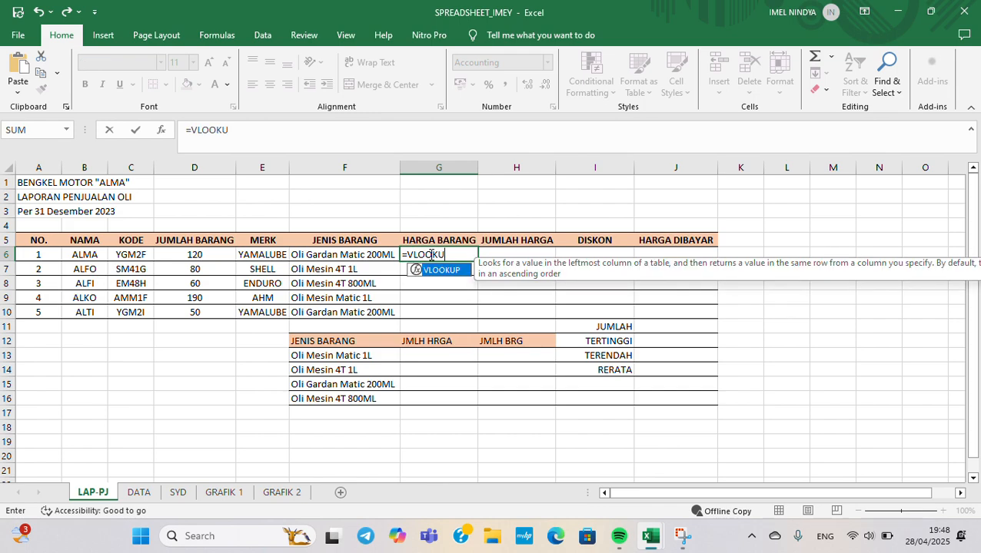
text(()
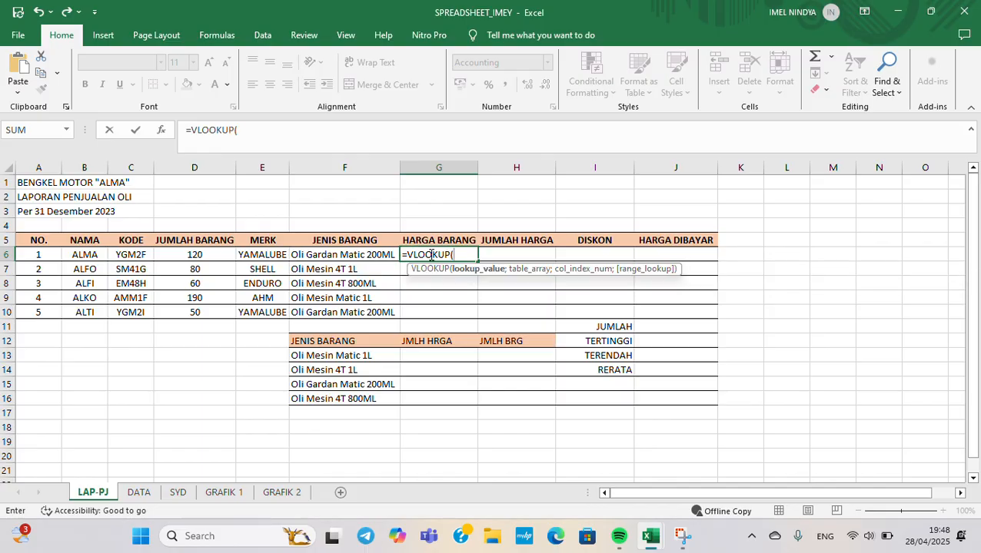
text(MID()
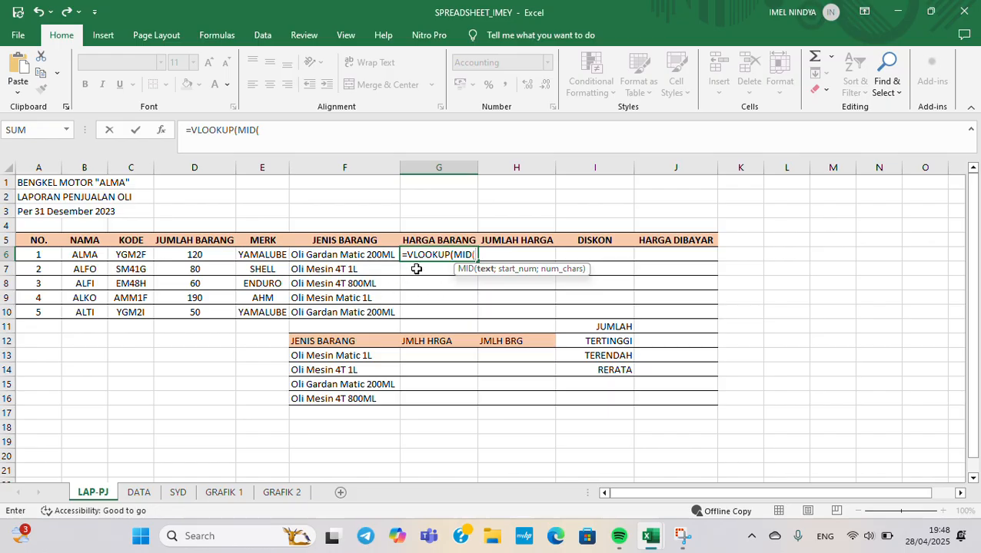
click(138, 254)
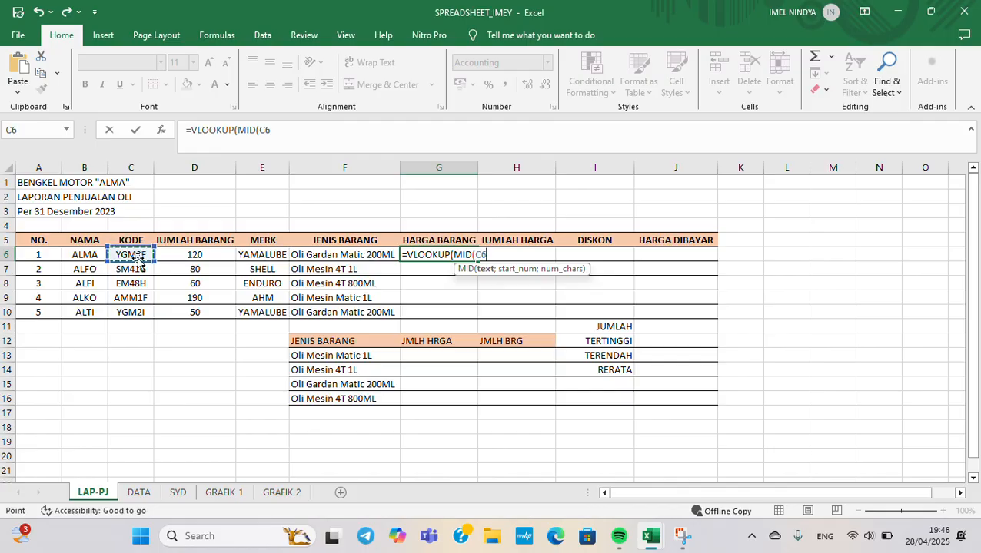
text(;)
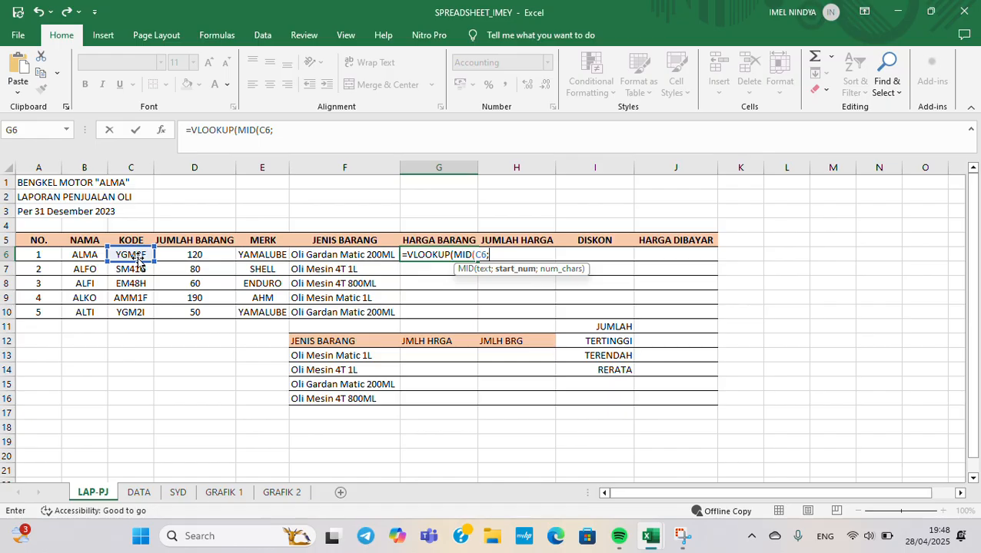
text(2;3)
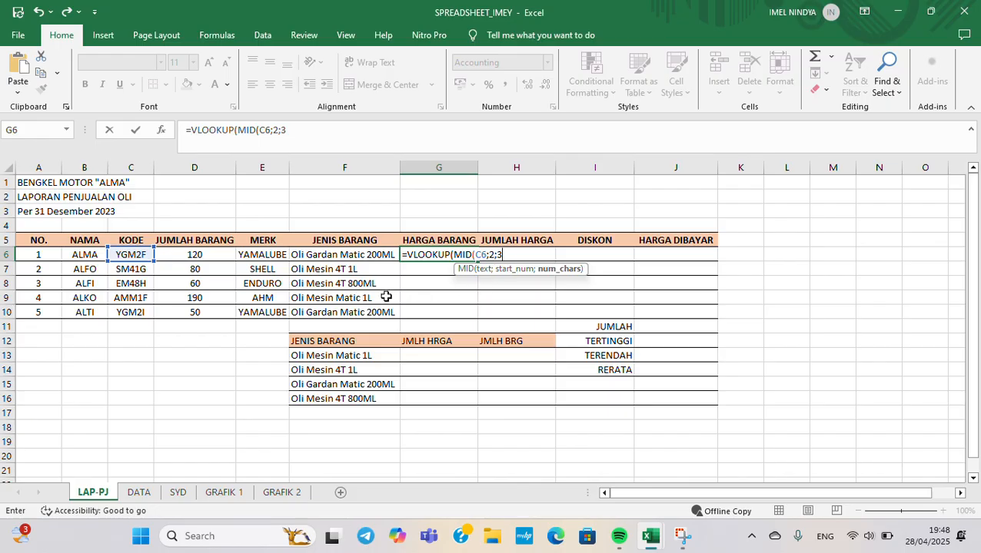
text())
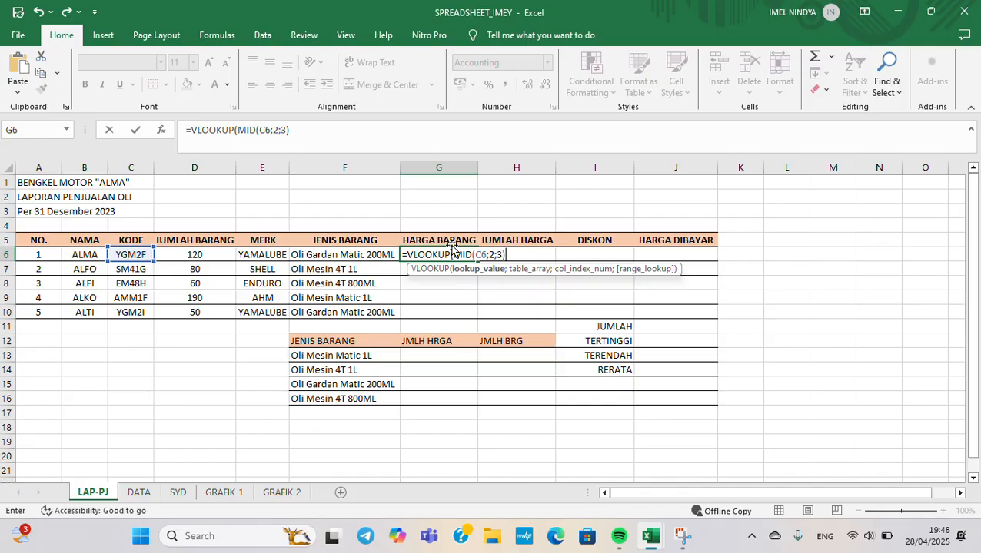
text(;)
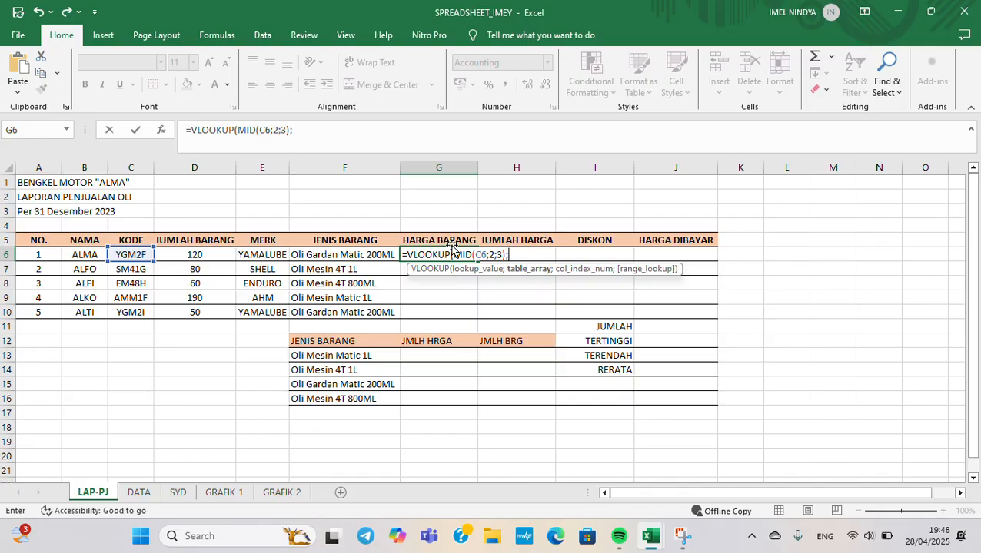
Use the TABEL BARANG range B2:D7 on the DATA sheet as the G6 lookup table, with absolute references
click(139, 493)
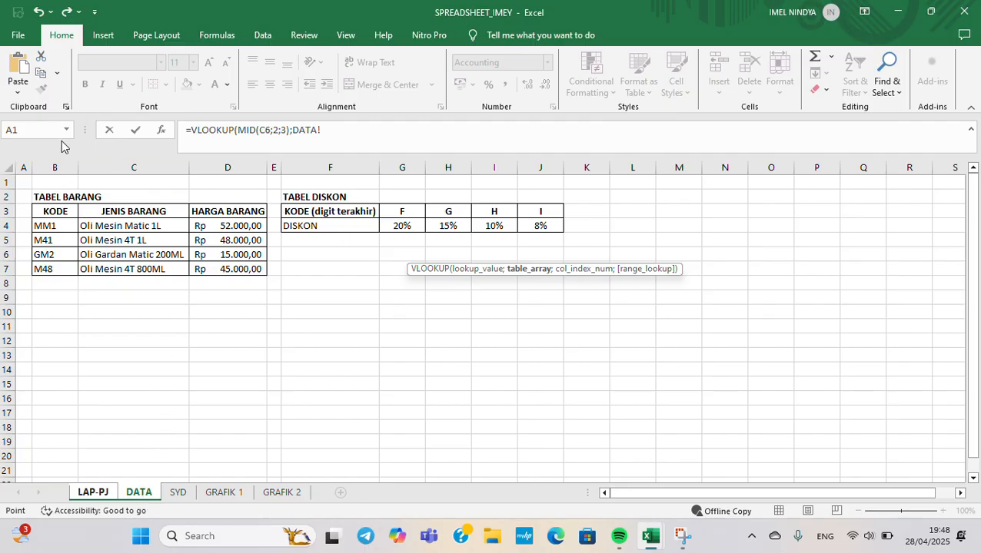
drag(40, 194, 233, 265)
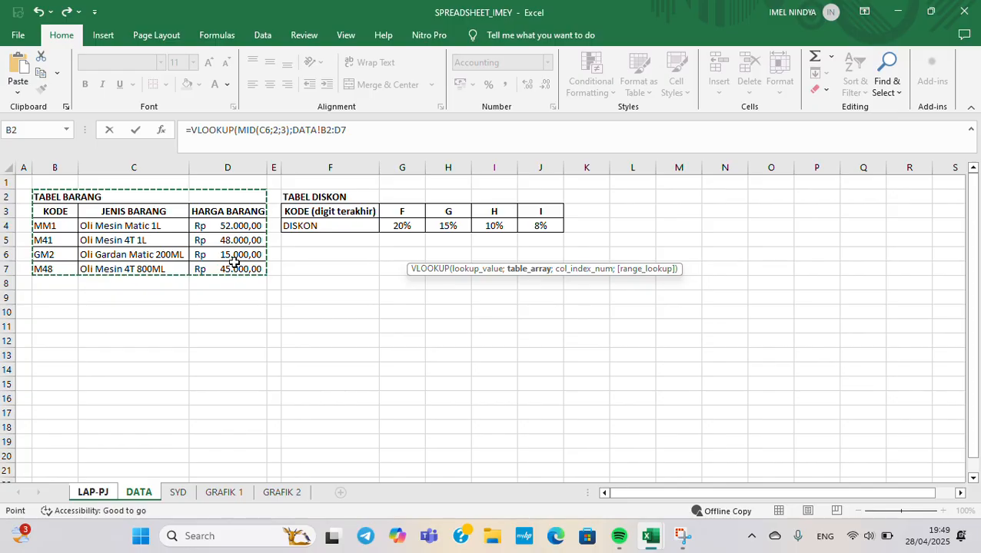
key(F4)
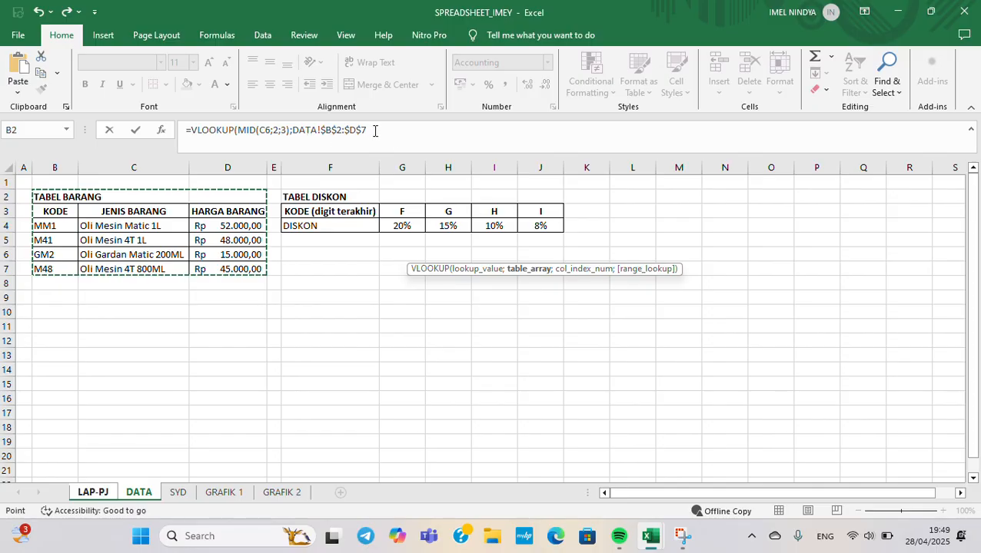
Complete the G6 VLOOKUP with column index 3 and FALSE for an exact match
text(;3)
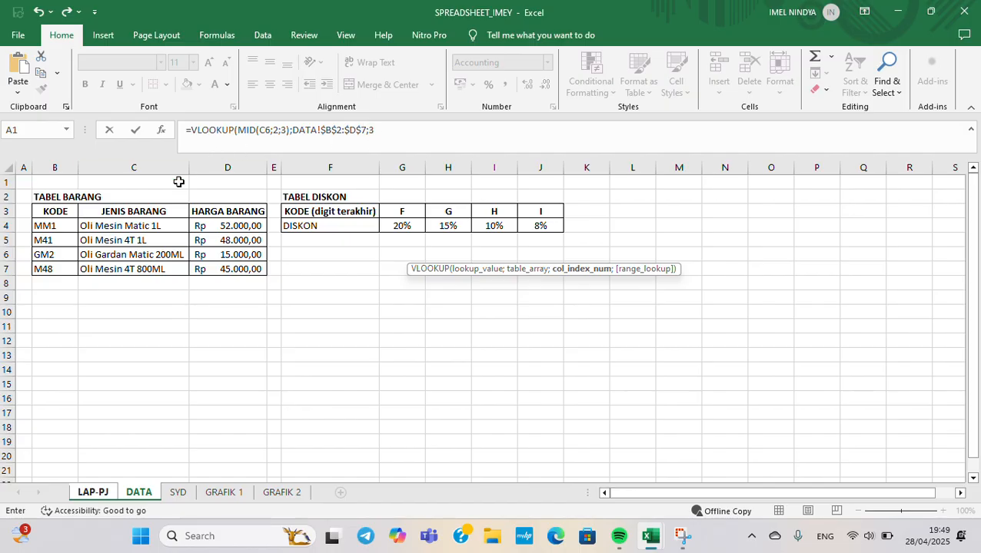
click(386, 131)
click(387, 131)
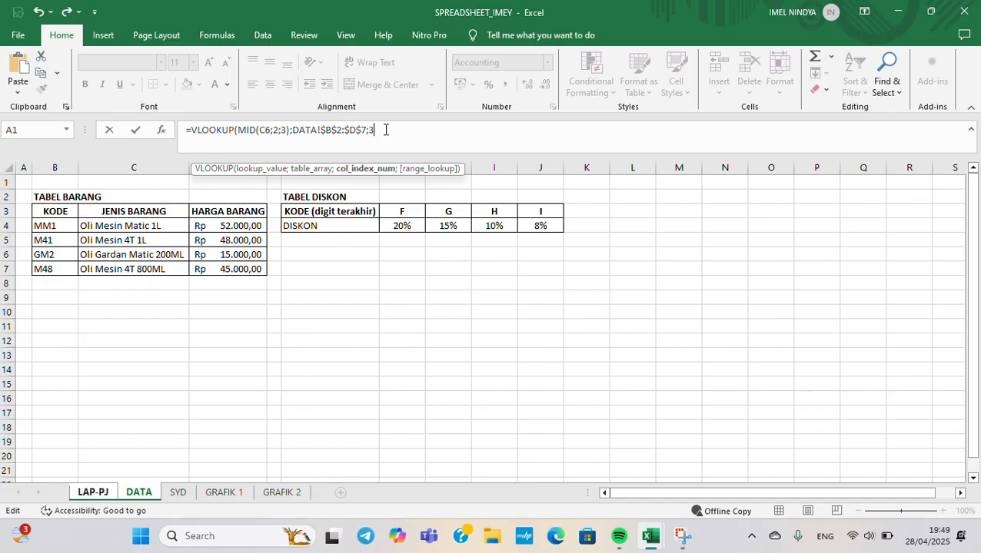
text(;FALSE)
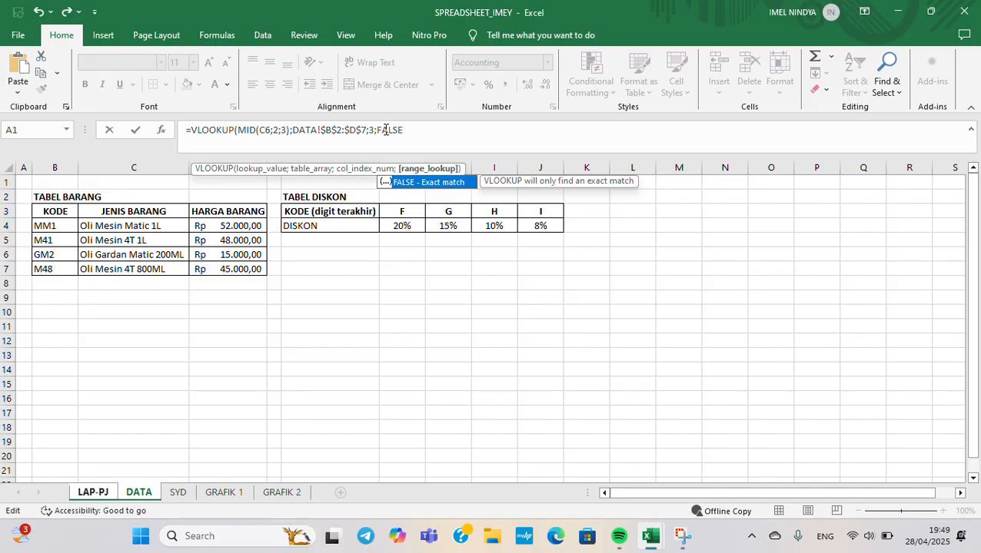
key(Return)
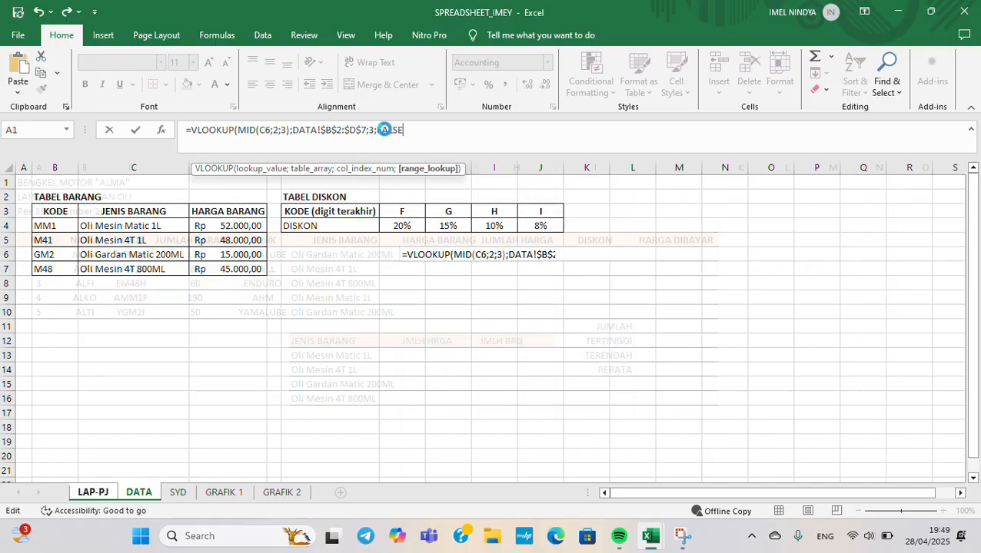
Fill the G6 price lookup formula down to G10 in the HARGA BARANG column
click(479, 322)
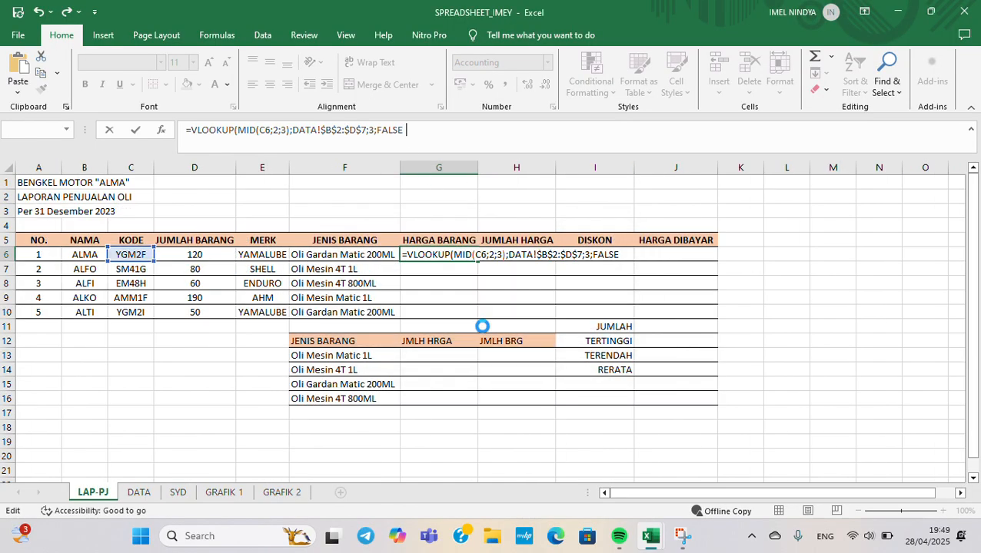
click(466, 256)
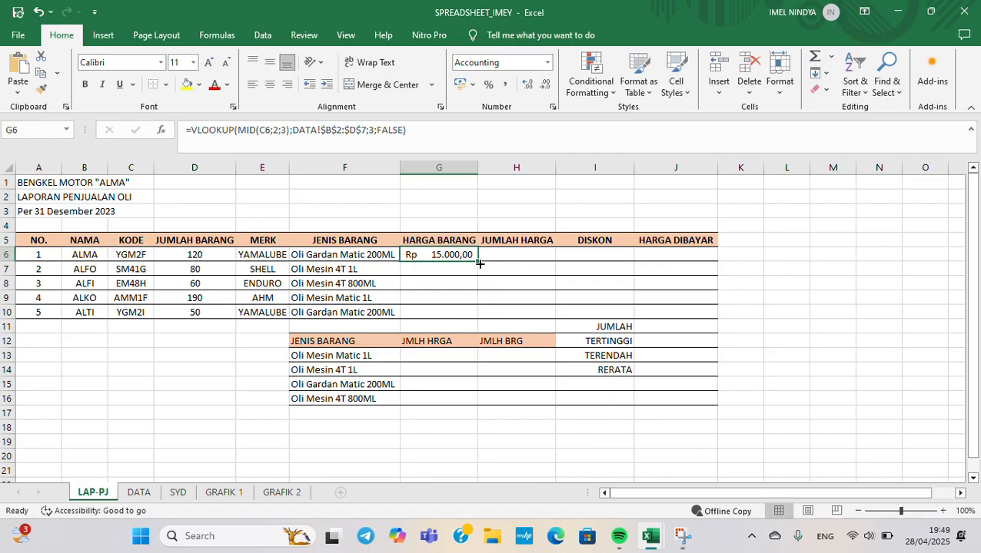
drag(477, 260, 466, 323)
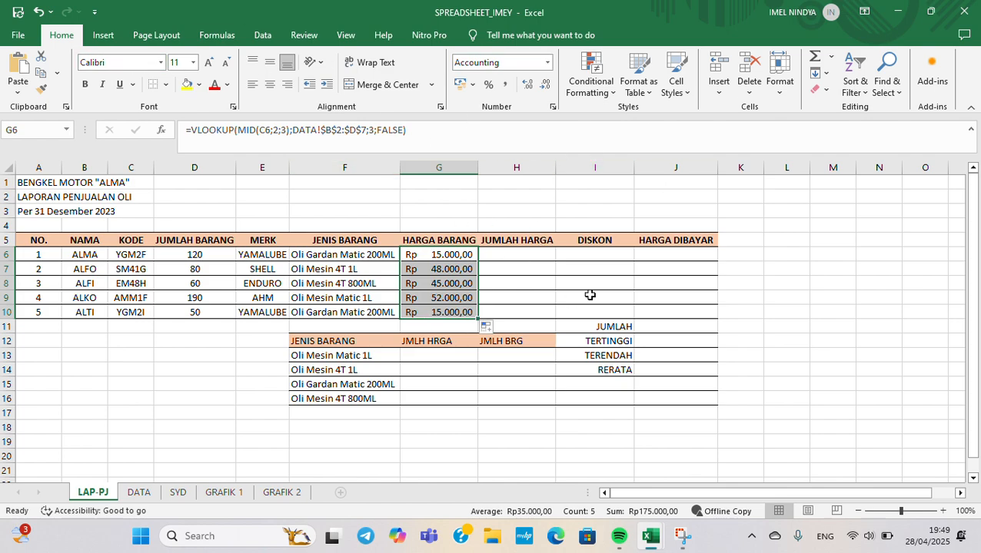
Calculate JUMLAH HARGA in H6 with the formula =D6*G6 and fill it down to H10
click(526, 255)
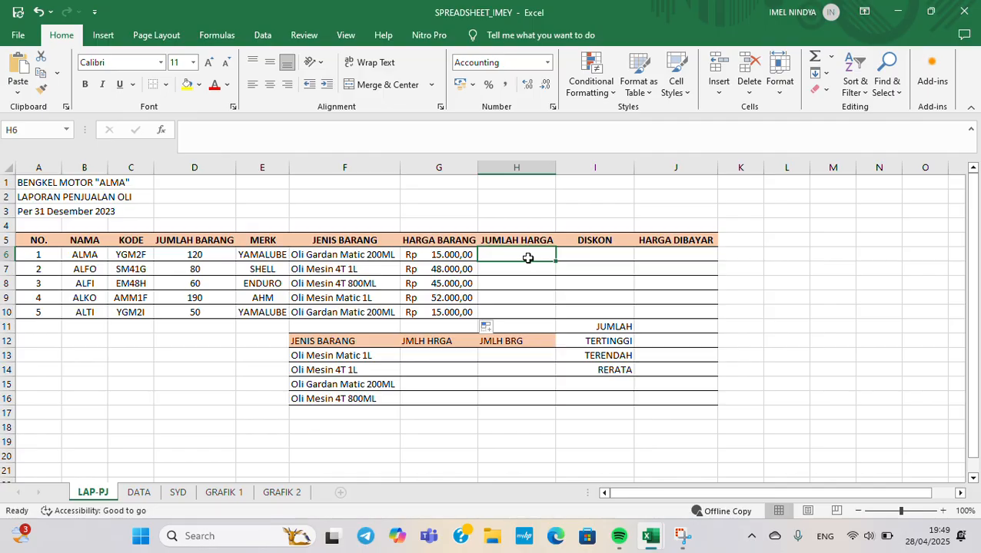
text(=)
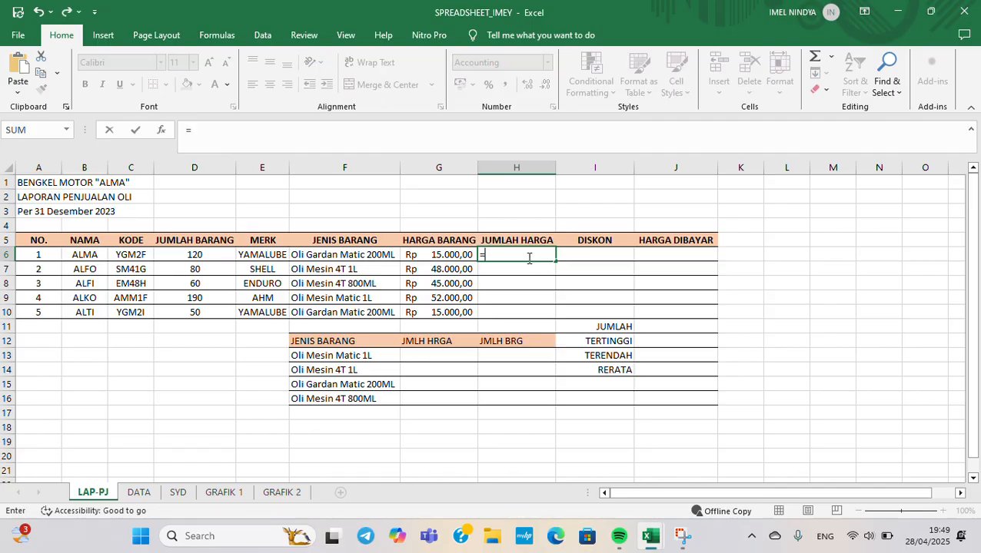
click(197, 256)
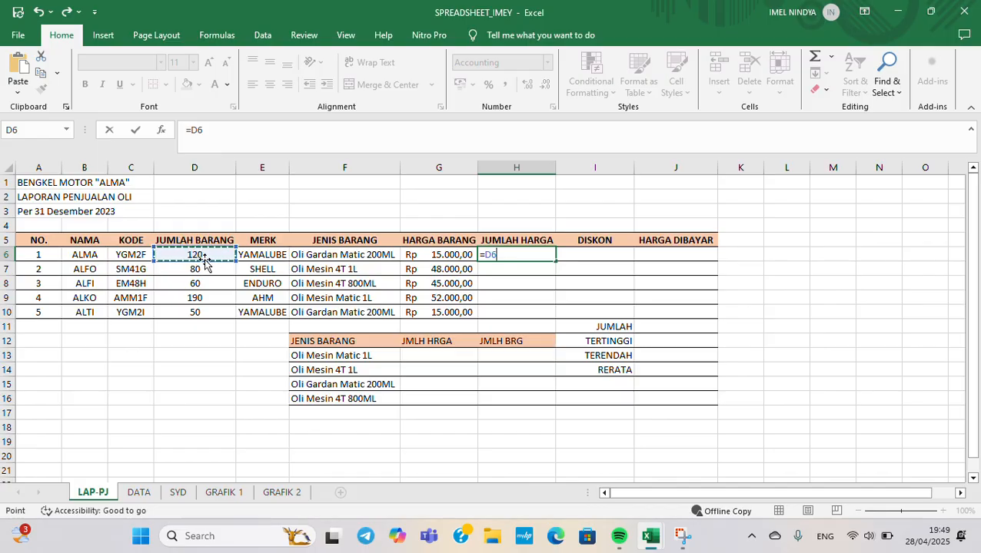
text(*)
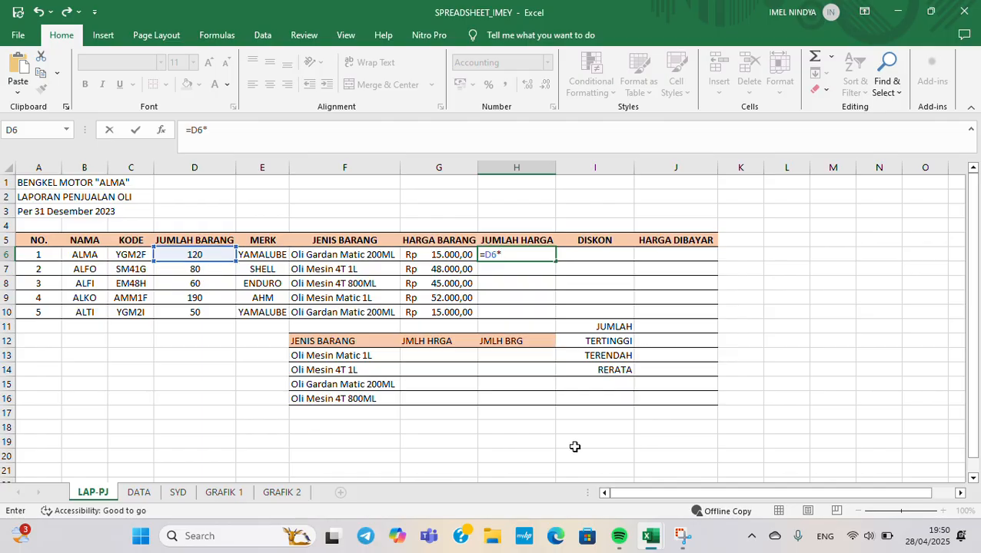
click(434, 256)
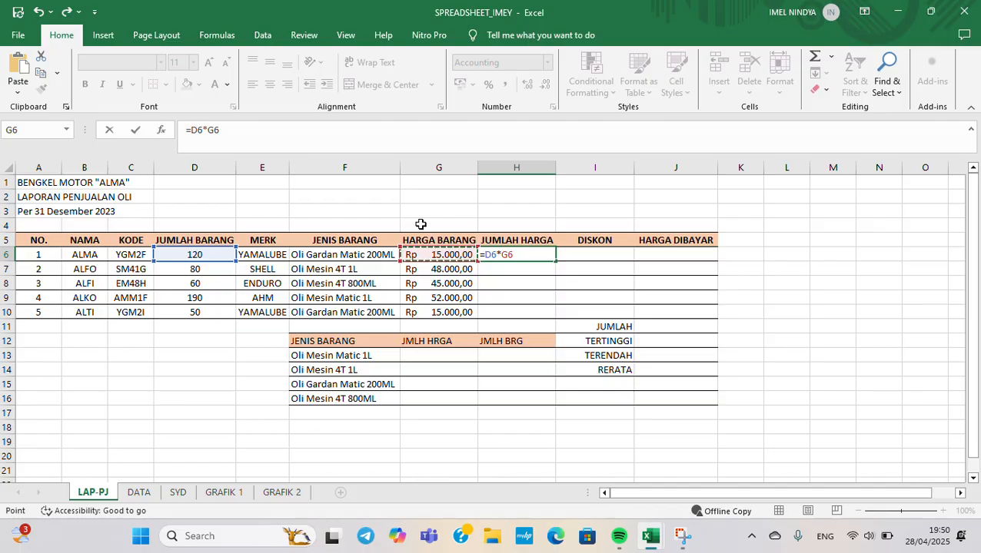
key(Return)
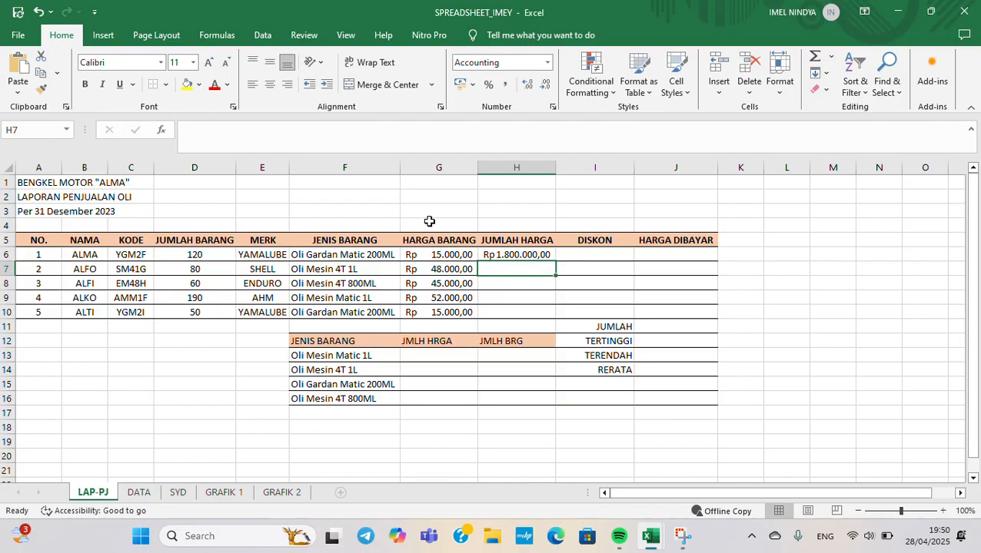
click(546, 255)
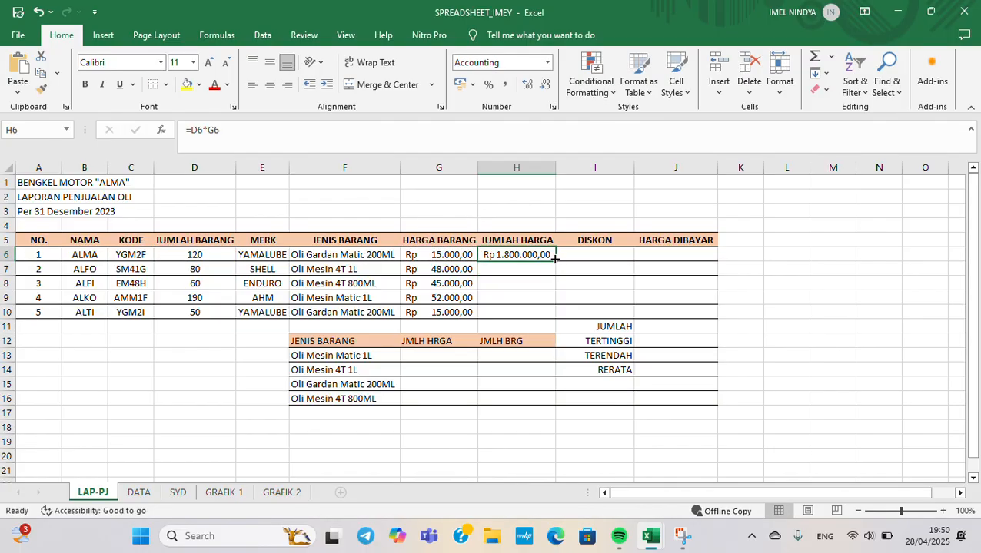
drag(554, 259, 557, 315)
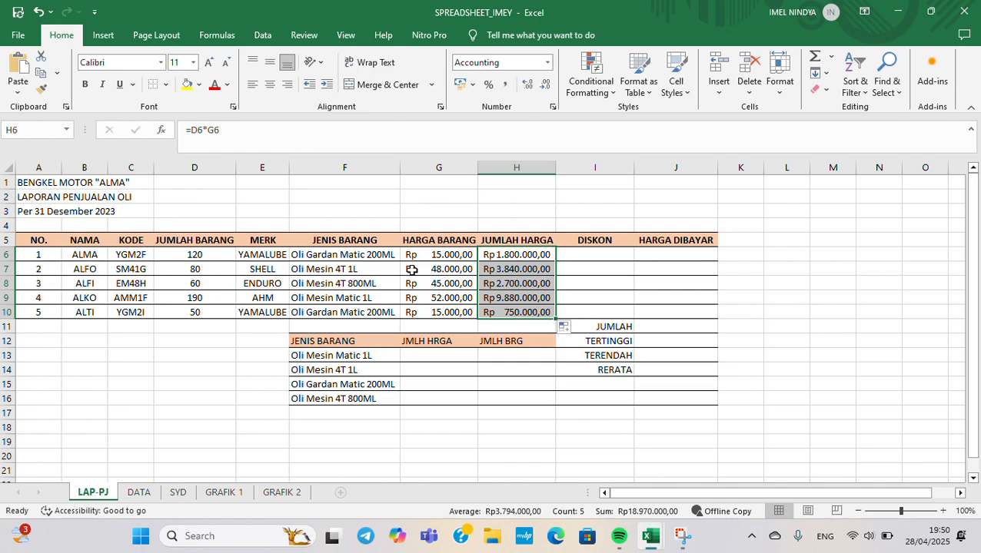
Start an HLOOKUP formula in I6 under DISKON with RIGHT(C6;1) as the lookup value
click(616, 257)
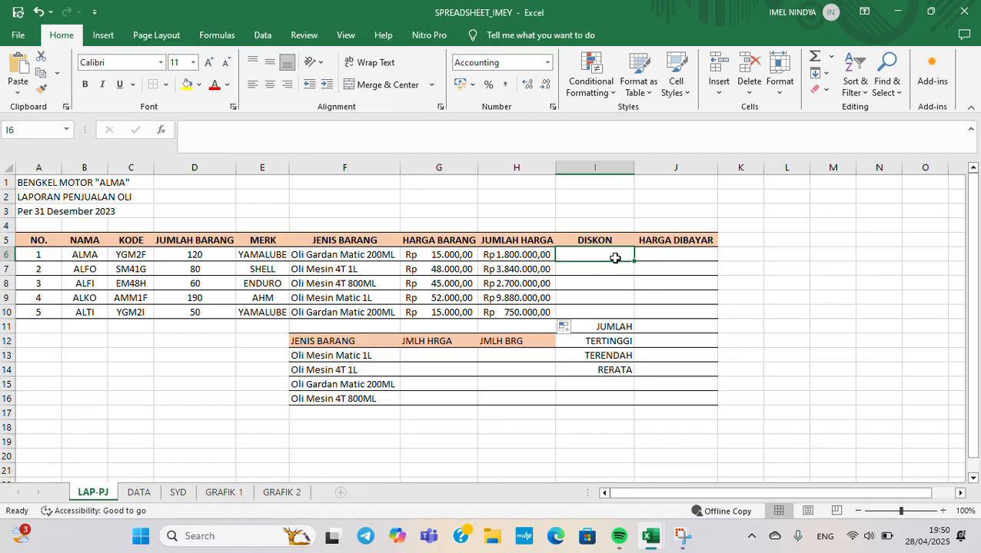
text(=HLO)
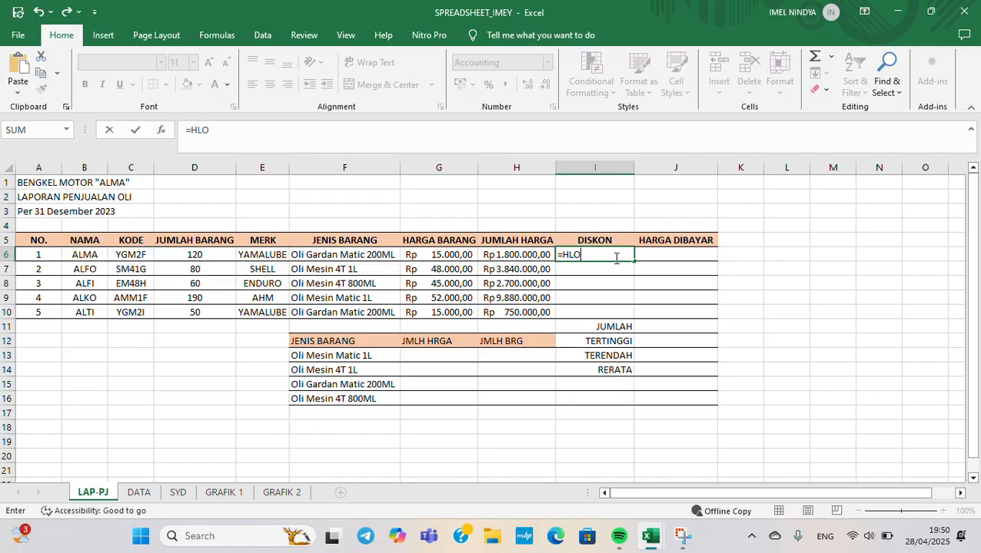
text(K)
key(BackSpace)
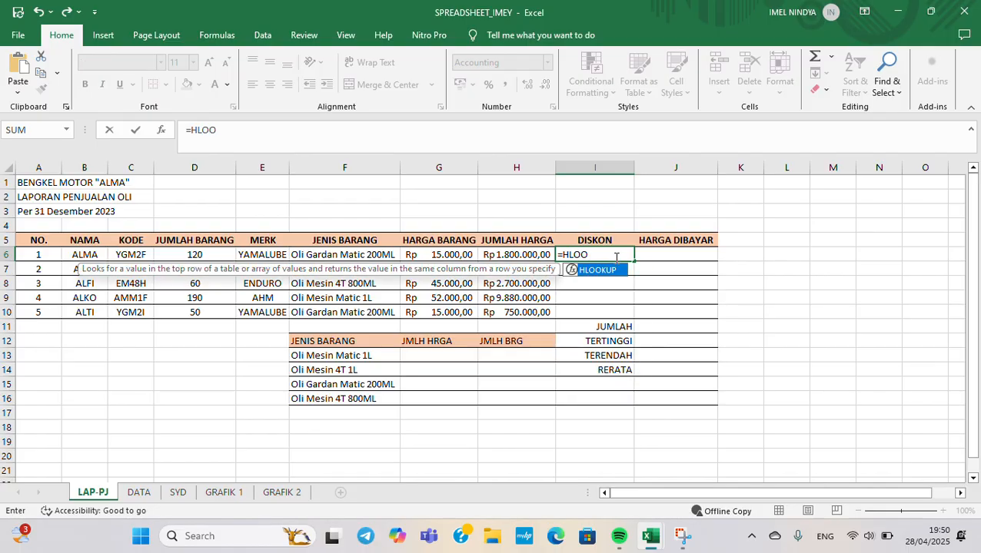
text(OKUP()
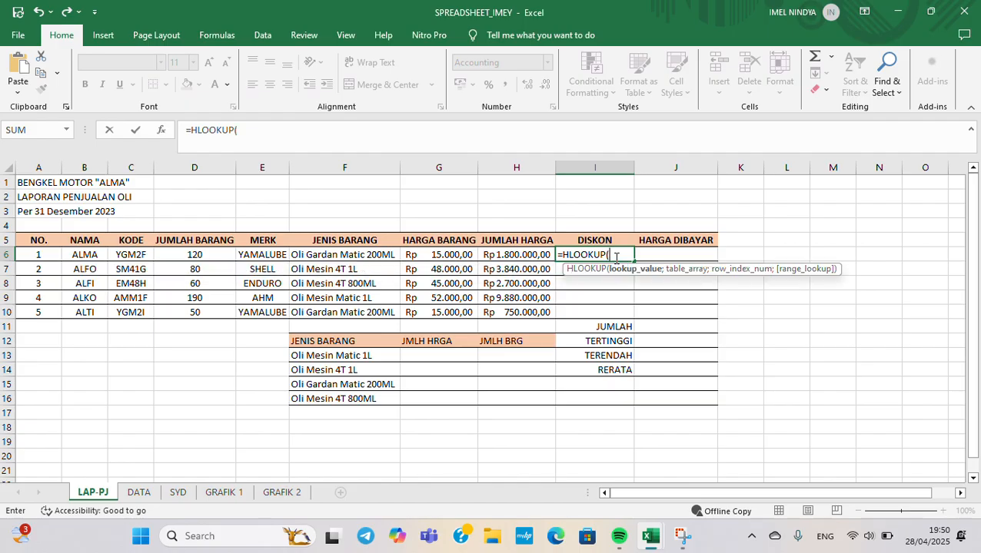
text(RIGHT)
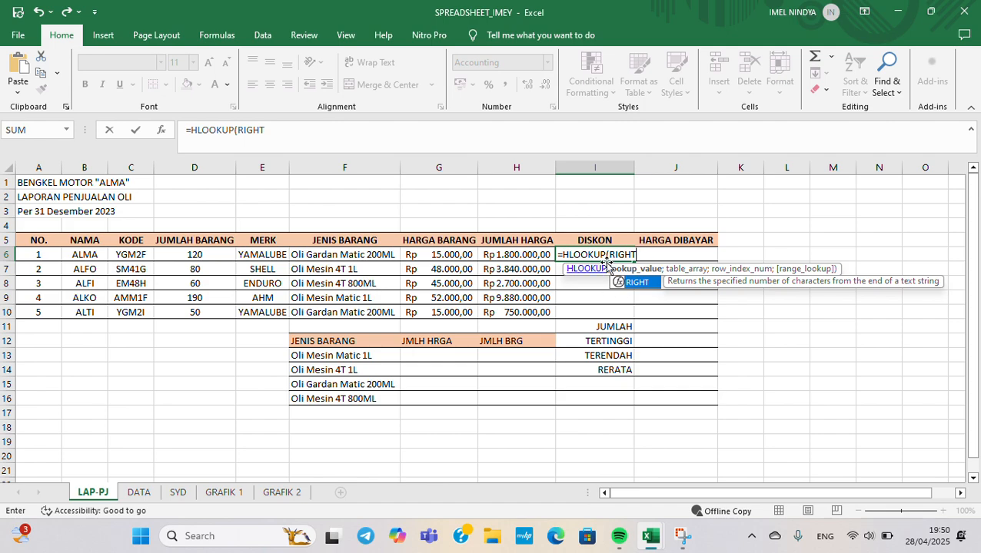
text(()
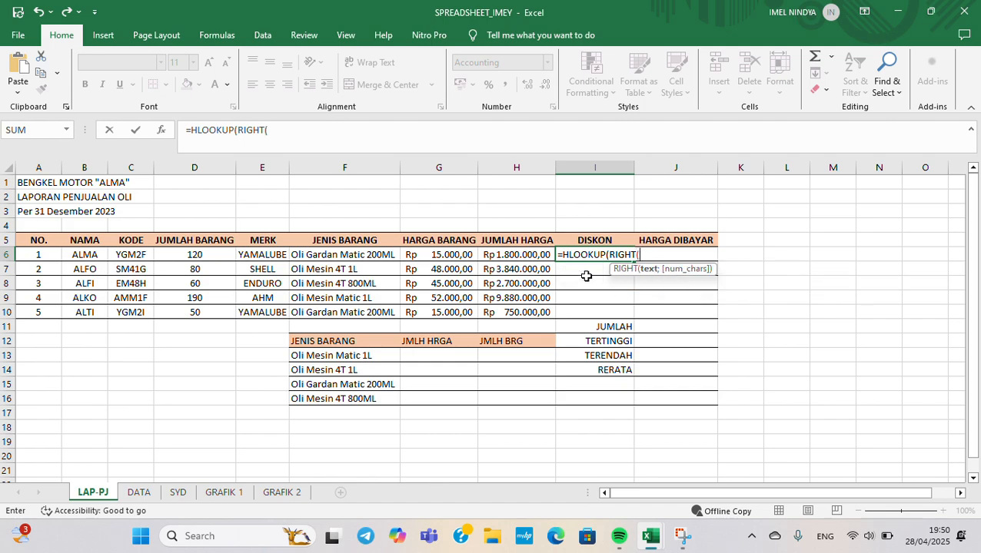
click(131, 254)
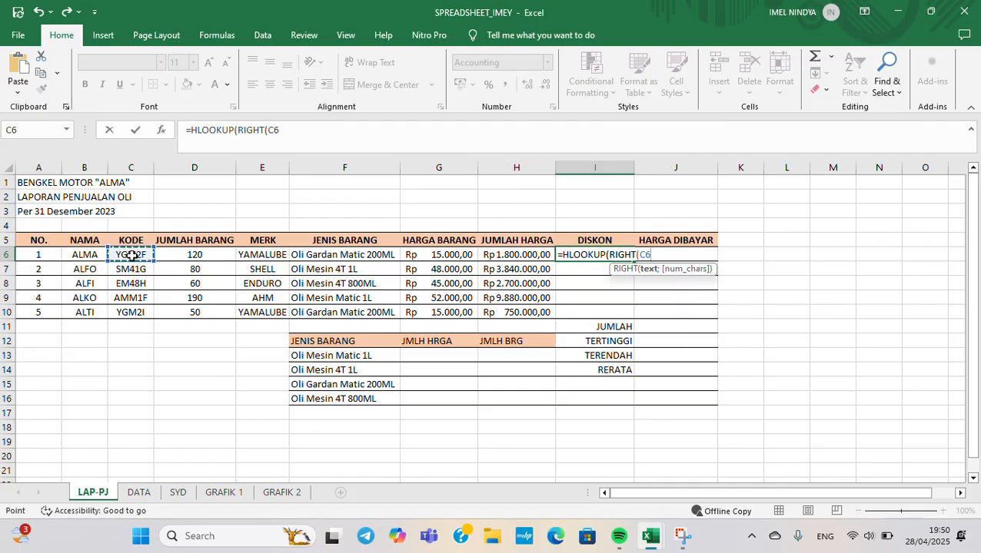
text(;1)
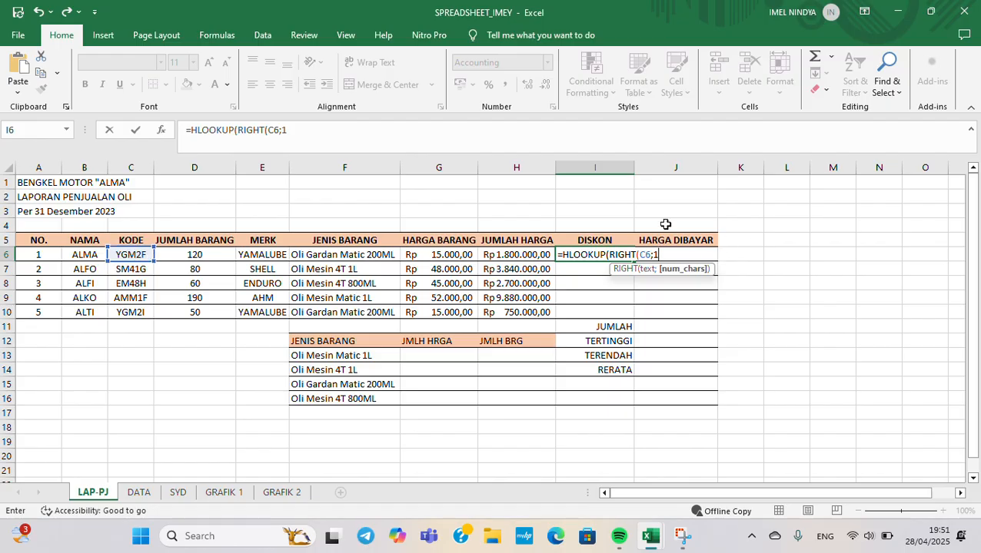
click(308, 136)
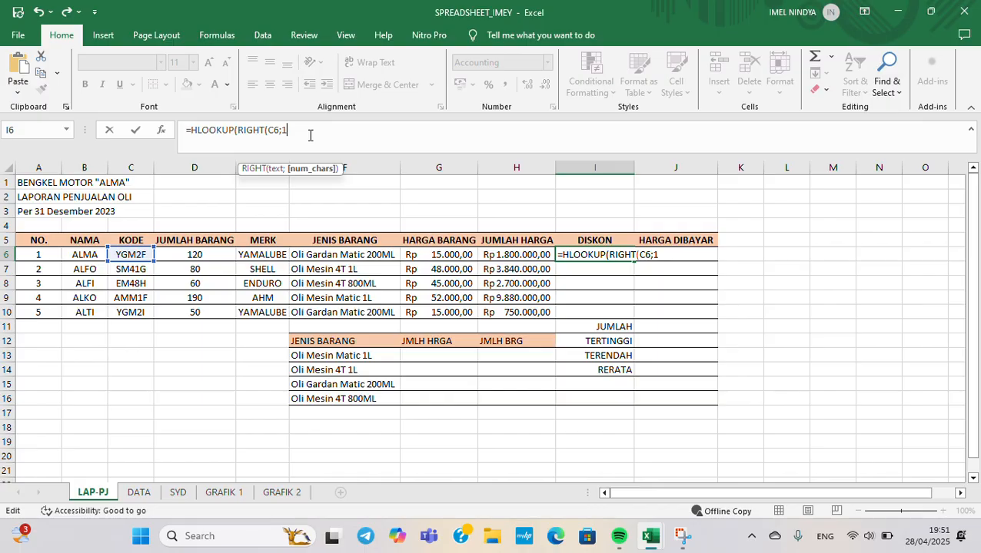
text())
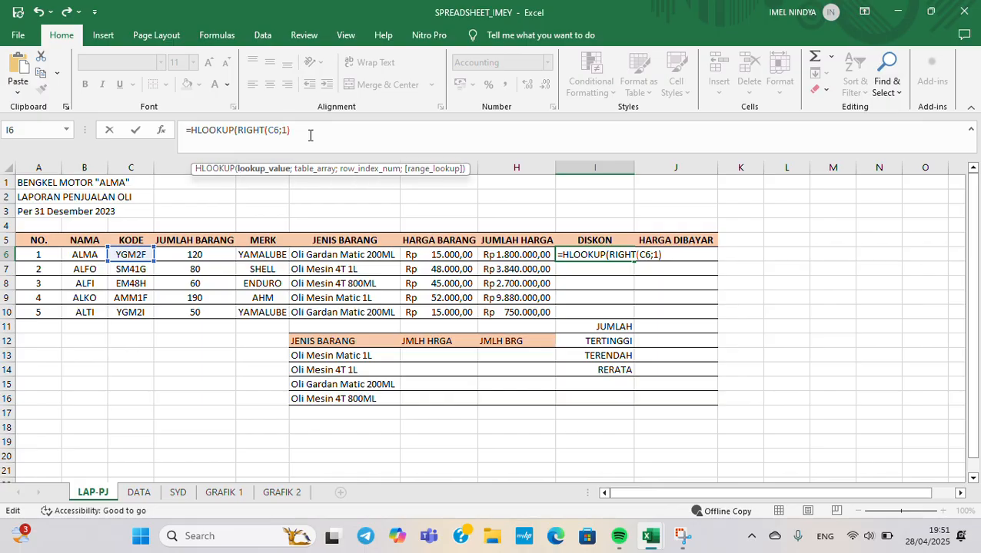
text(;)
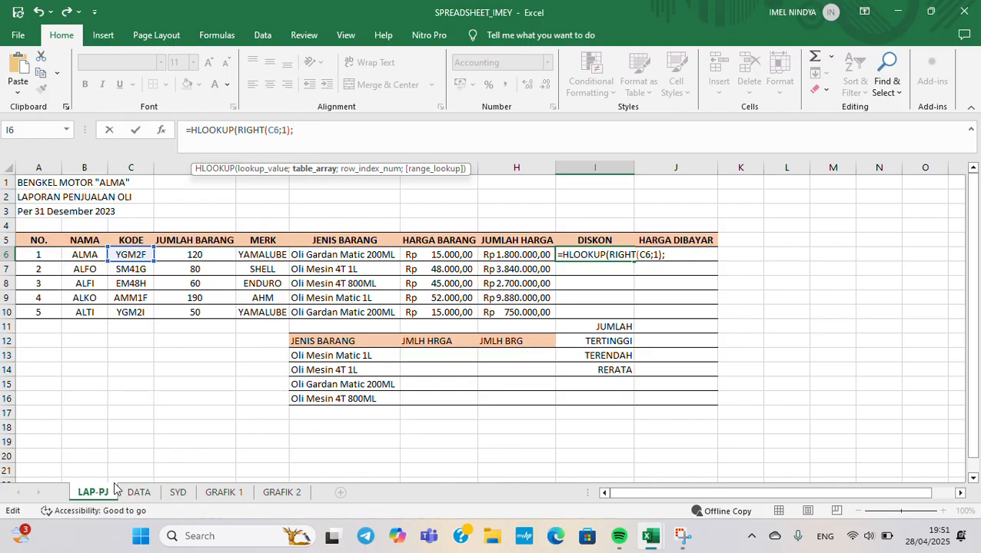
Use the TABEL DISKON range F2:J4 on the DATA sheet as the I6 lookup table, with absolute references
click(139, 491)
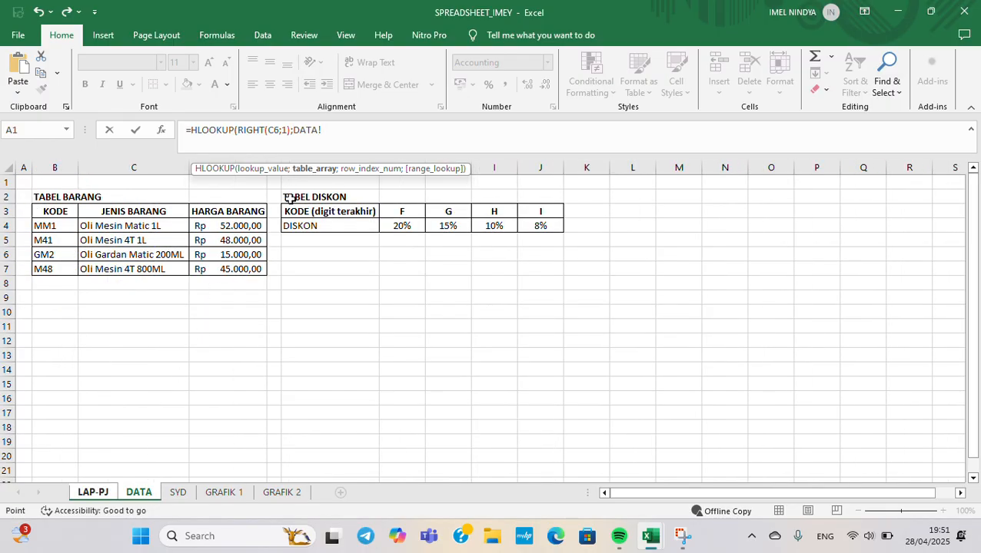
drag(287, 195, 560, 227)
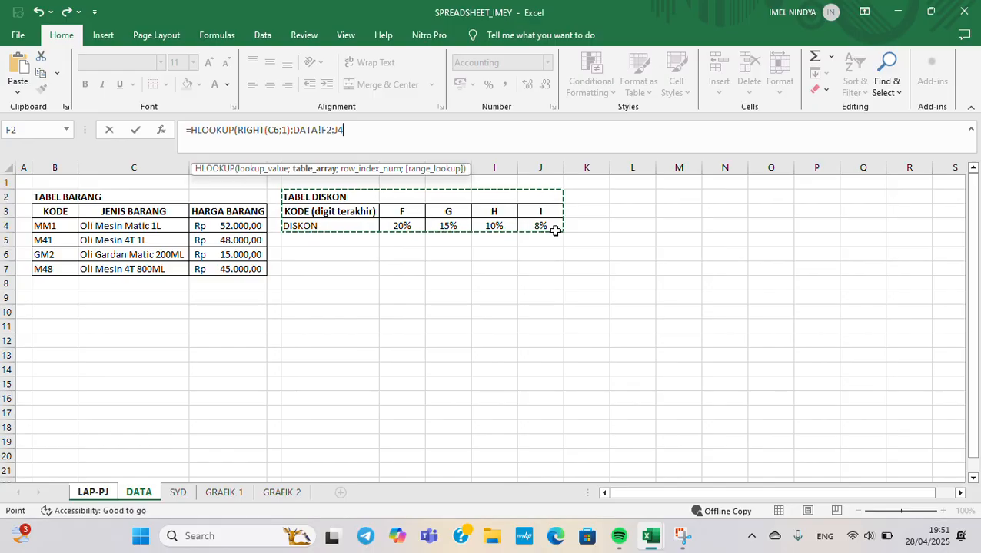
key(F4)
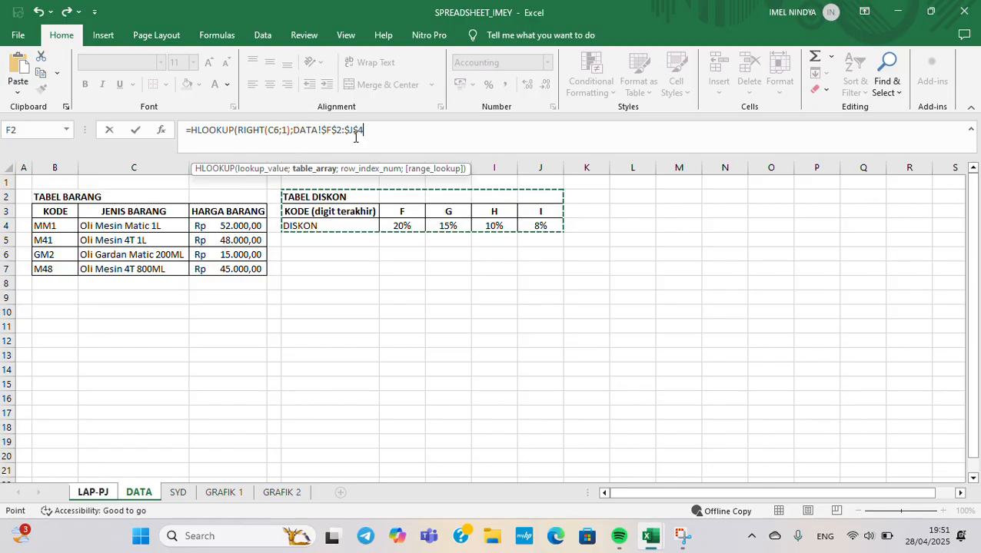
Complete the I6 HLOOKUP with row index 2 and FALSE, multiplied by JUMLAH HARGA in H6 on LAP-PJ
text(;)
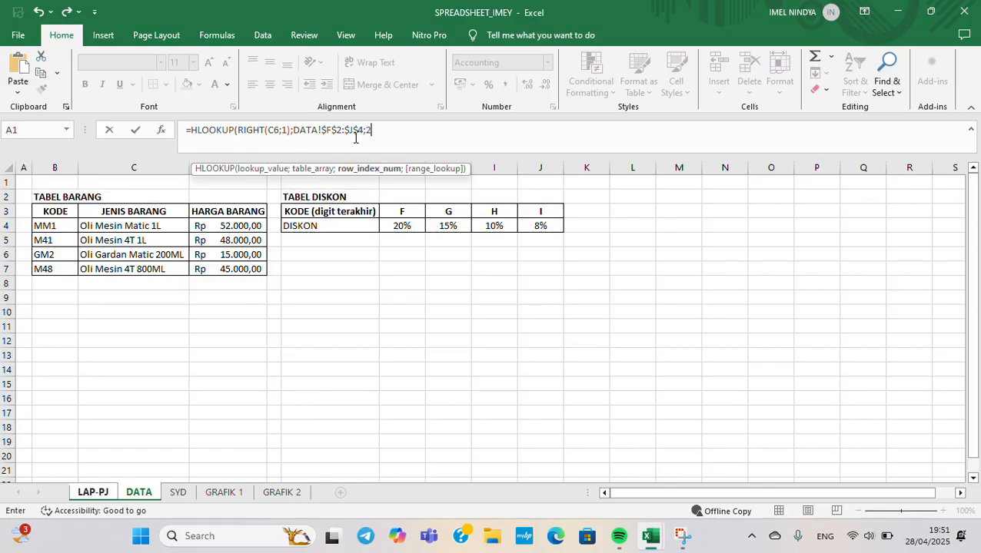
text(2;FALSE)
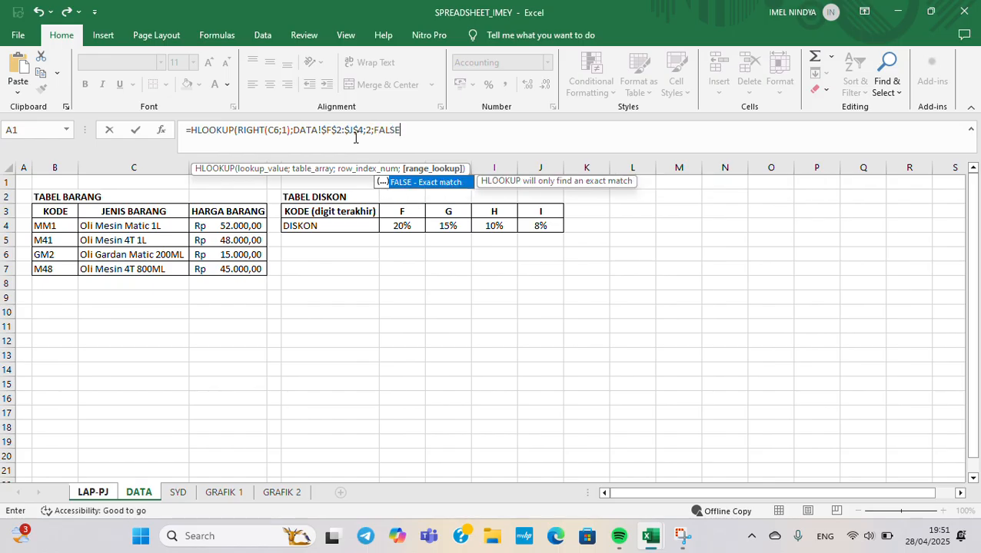
text()*)
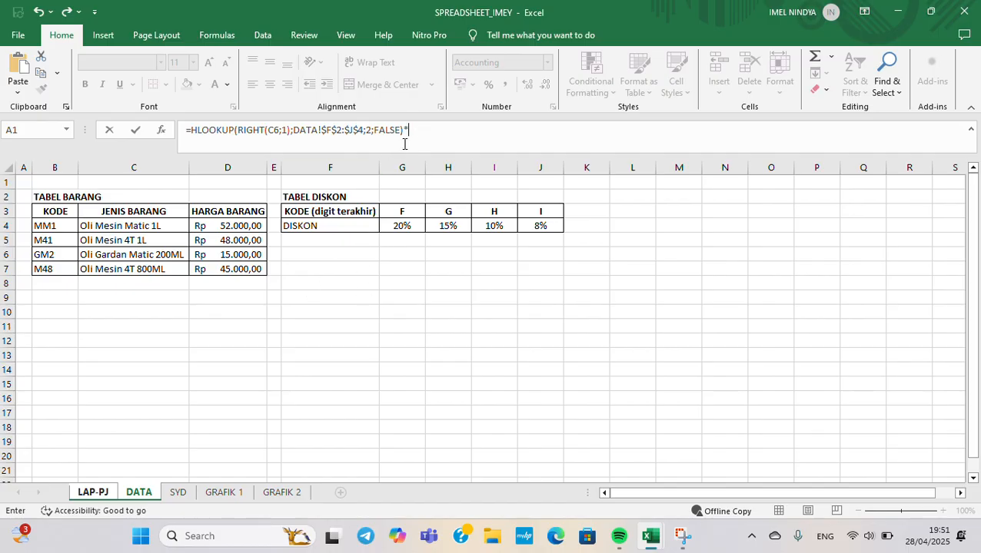
click(94, 493)
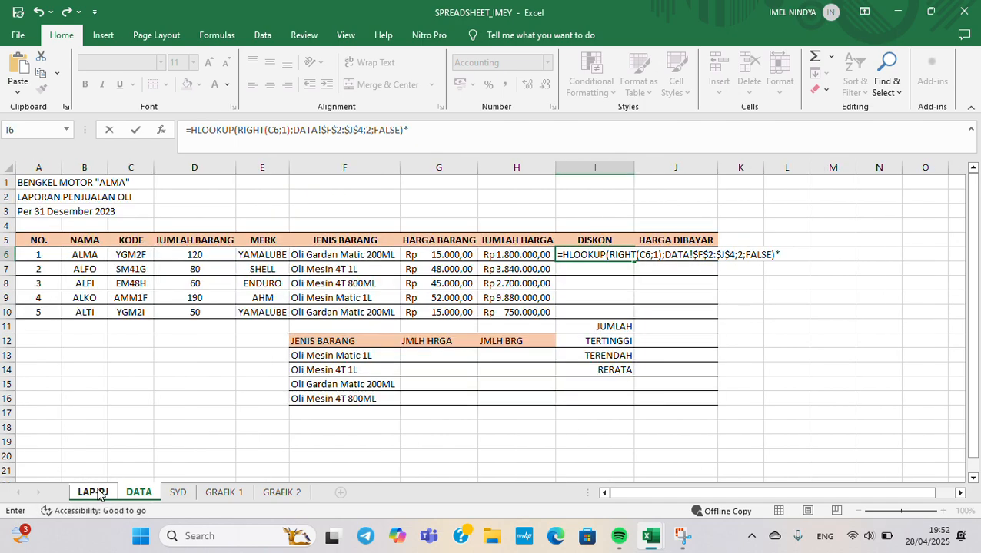
click(515, 254)
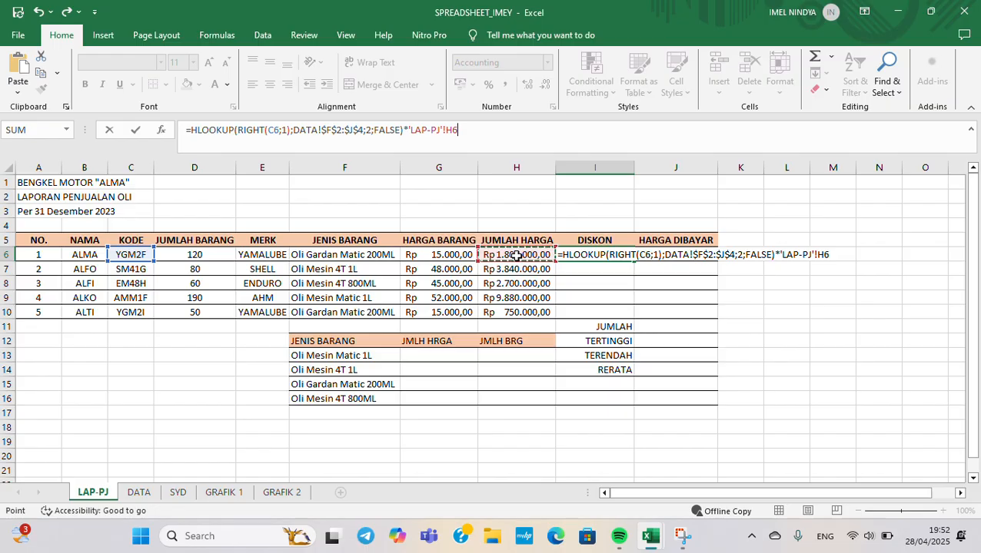
key(Return)
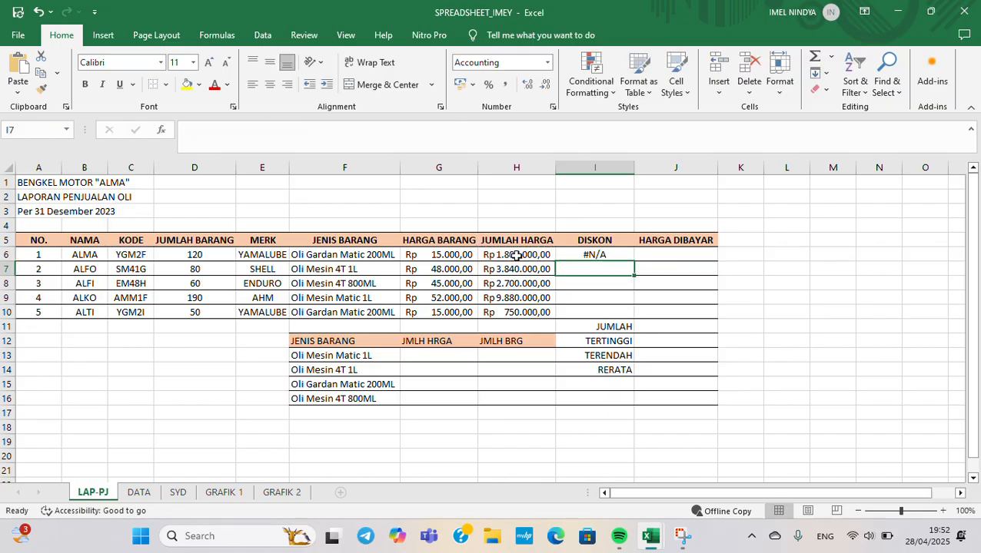
Try filling the DISKON formula from I6 down to I10, undo the fill and clear I6
click(588, 254)
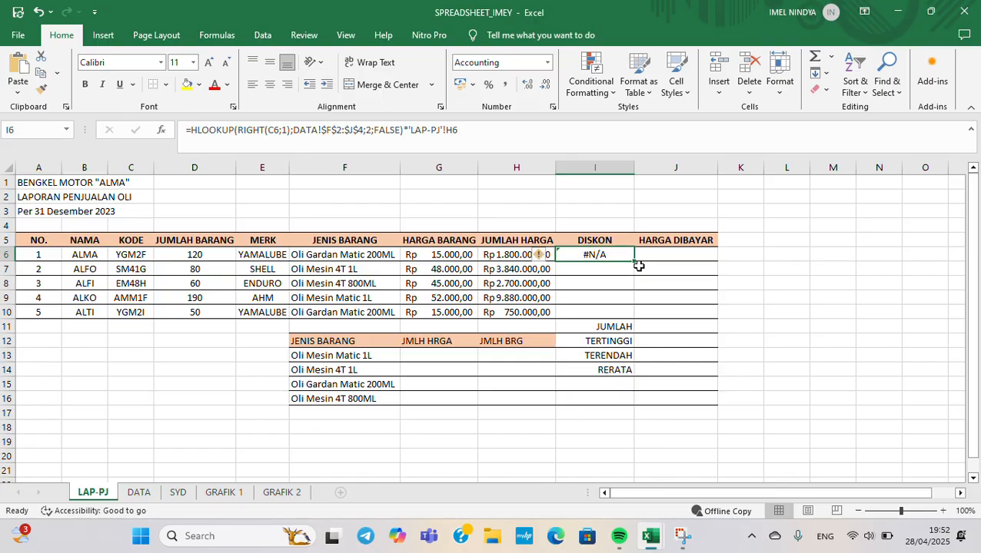
drag(634, 261, 632, 315)
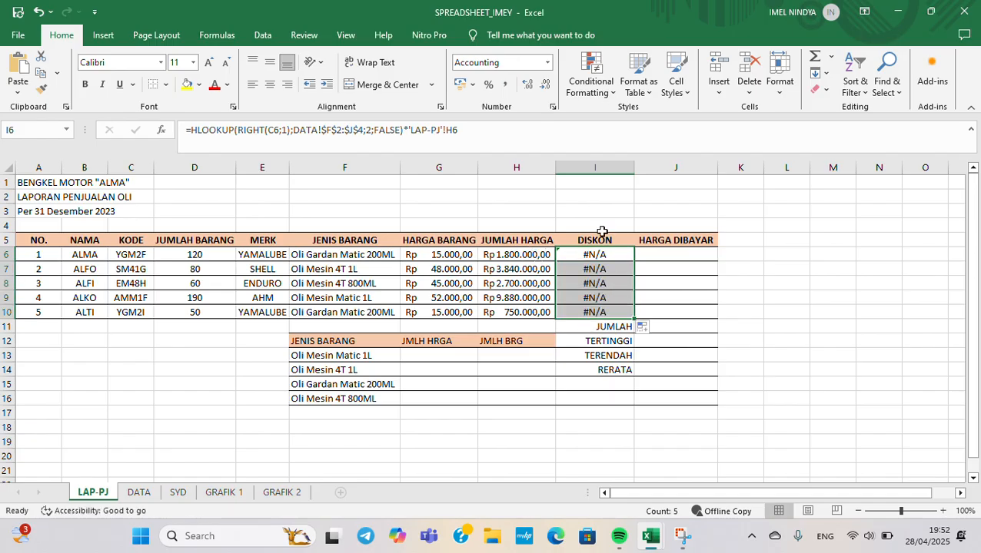
click(38, 11)
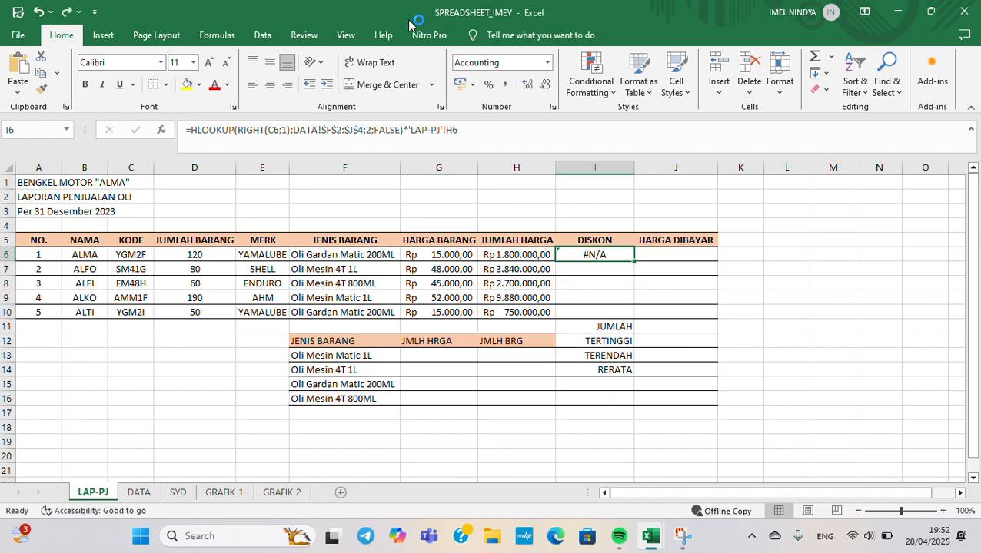
key(BackSpace)
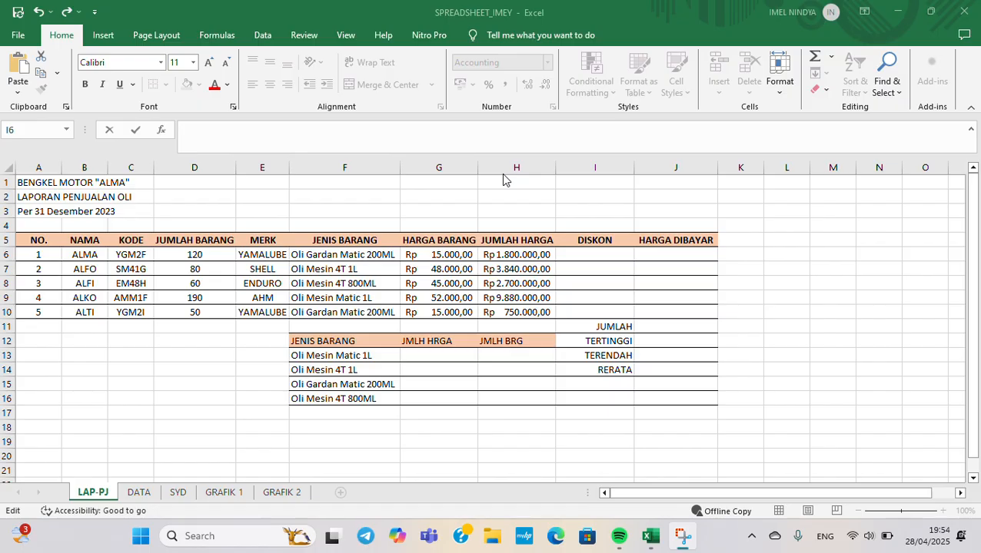
Start a new HLOOKUP formula in I6 under DISKON with RIGHT(C6;1) as the lookup value
click(579, 254)
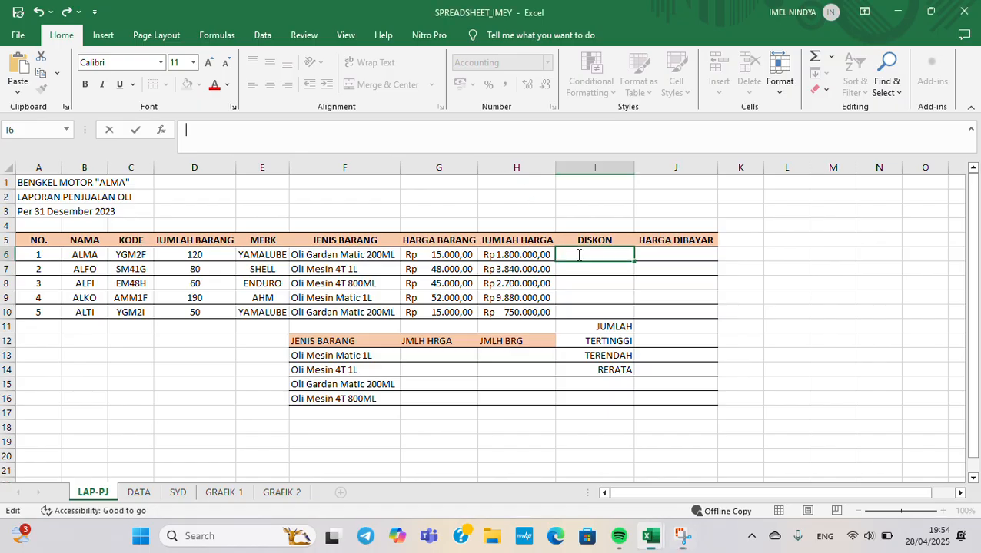
text(=HLOOKUP)
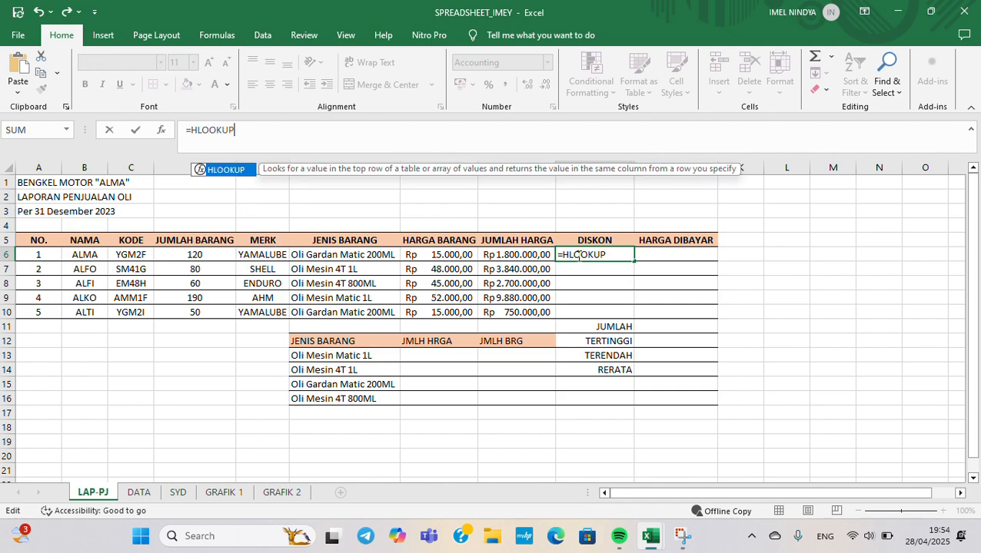
text((RIGH)
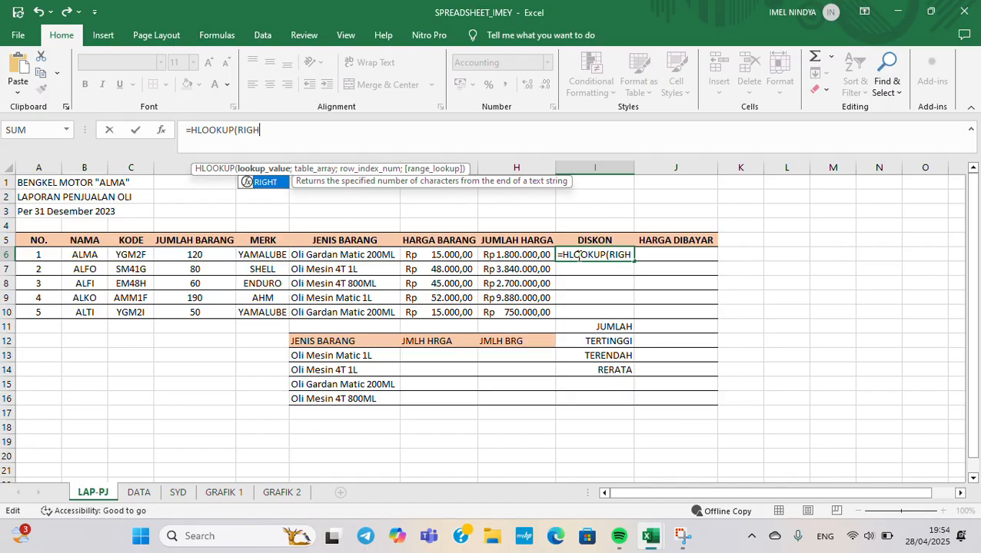
text(T()
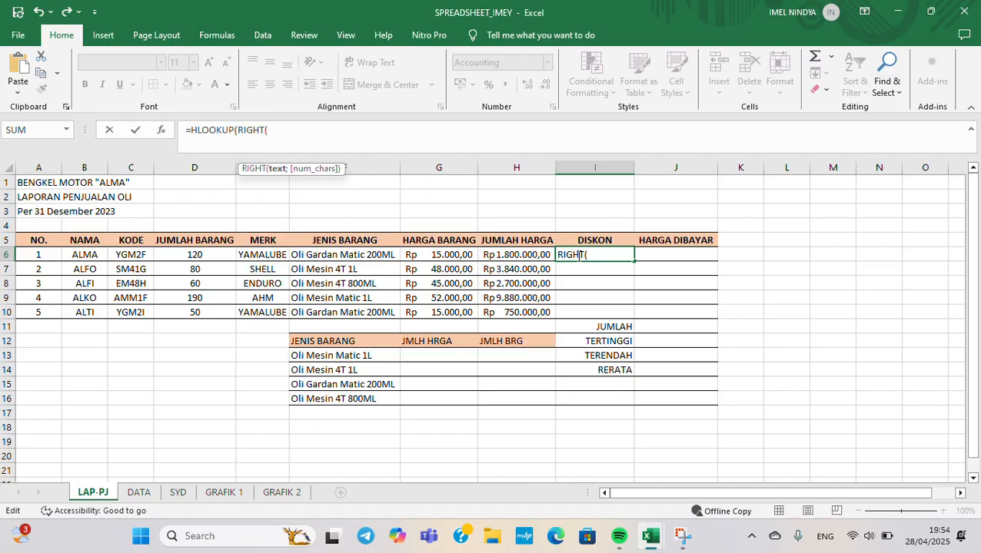
click(129, 254)
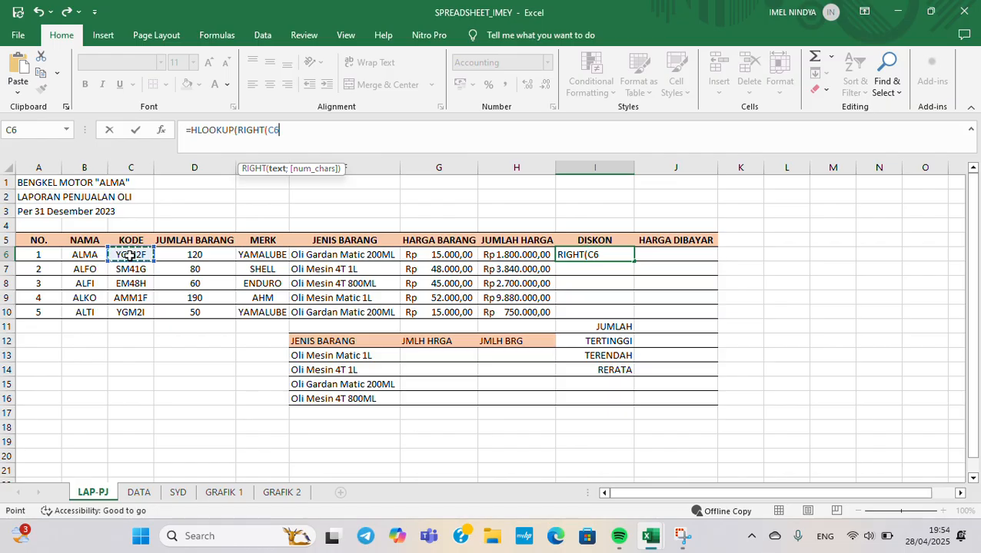
text(;1))
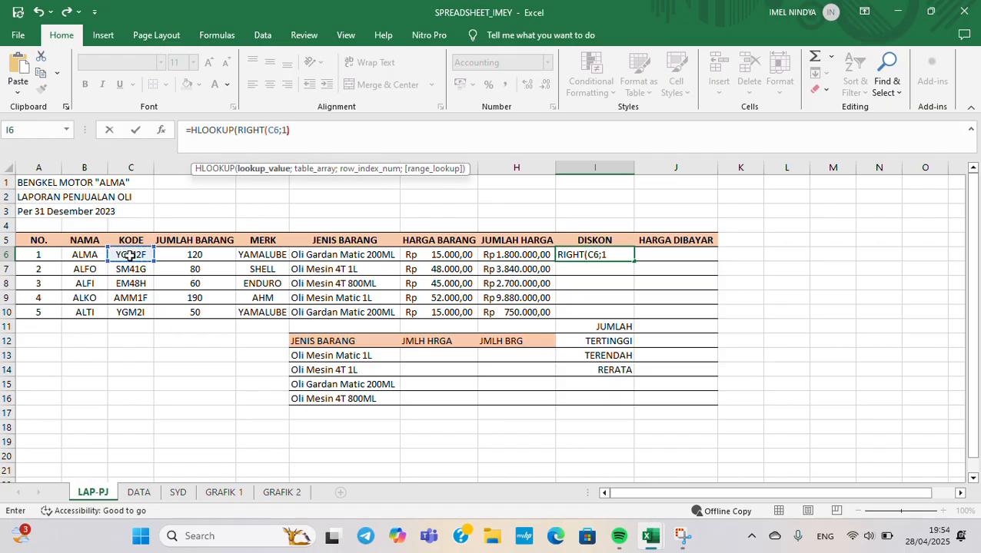
text(;)
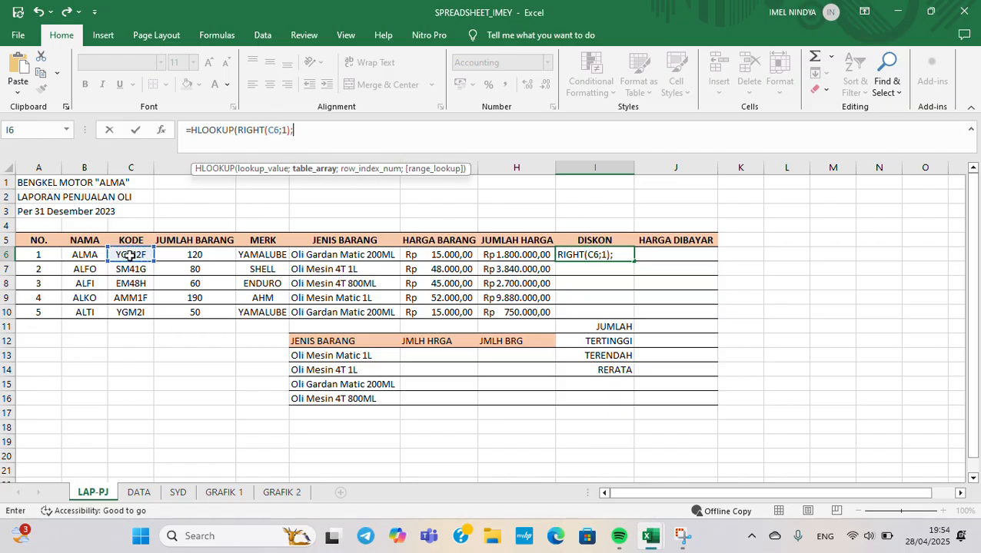
Set the I6 lookup table to the TABEL DISKON range F3:J4 on the DATA sheet, with absolute references
click(140, 491)
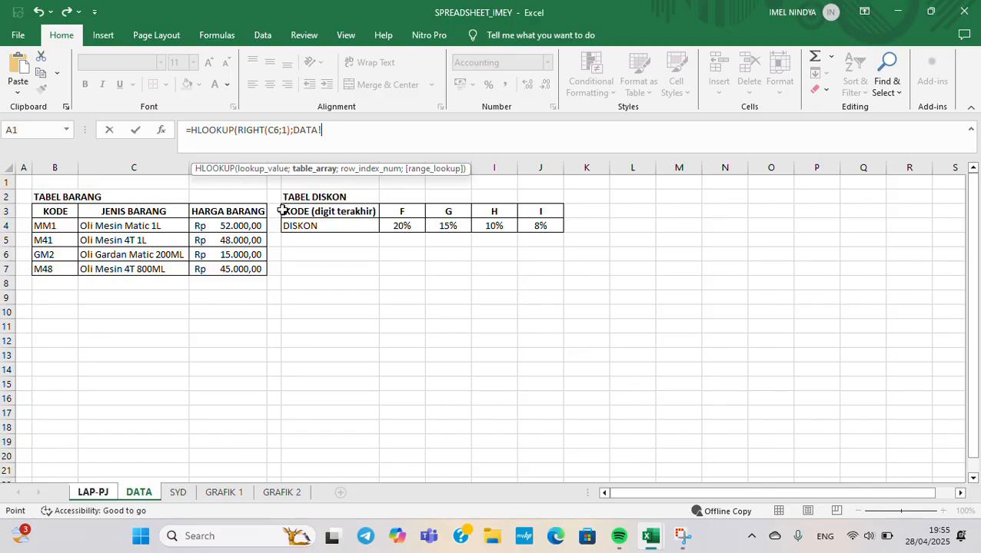
drag(283, 209, 551, 227)
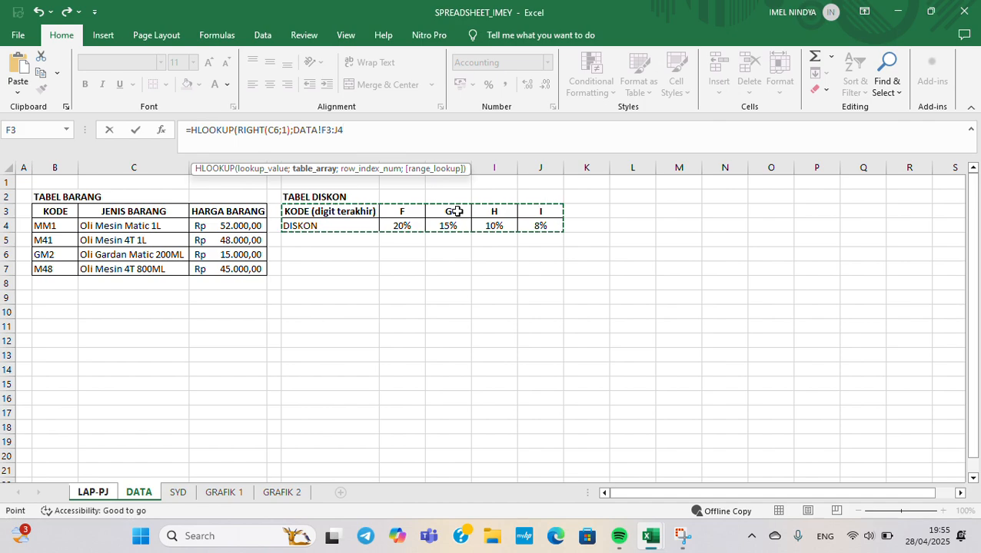
key(F4)
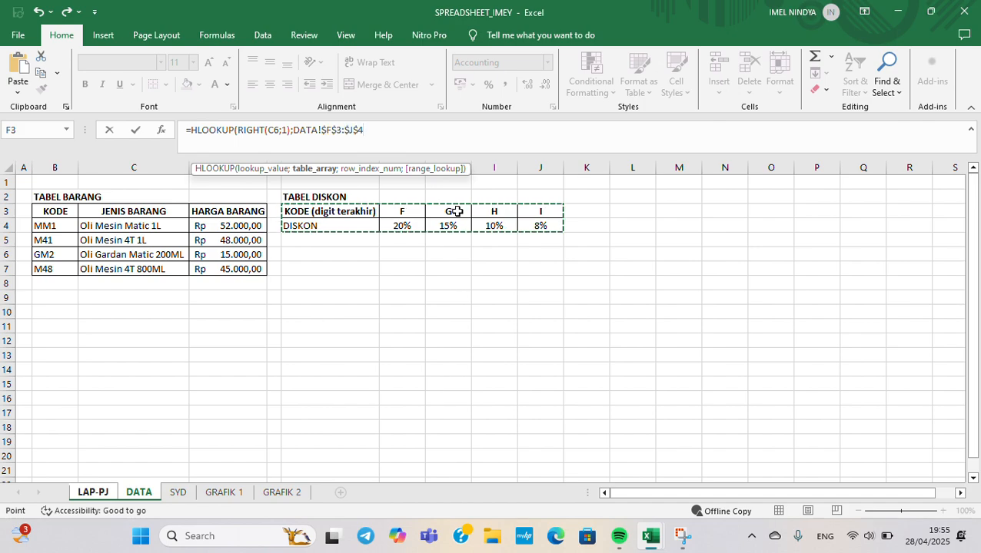
Finish the I6 HLOOKUP with row index 2 and exact match FALSE, multiplied by H6 on LAP-PJ
text(;2)
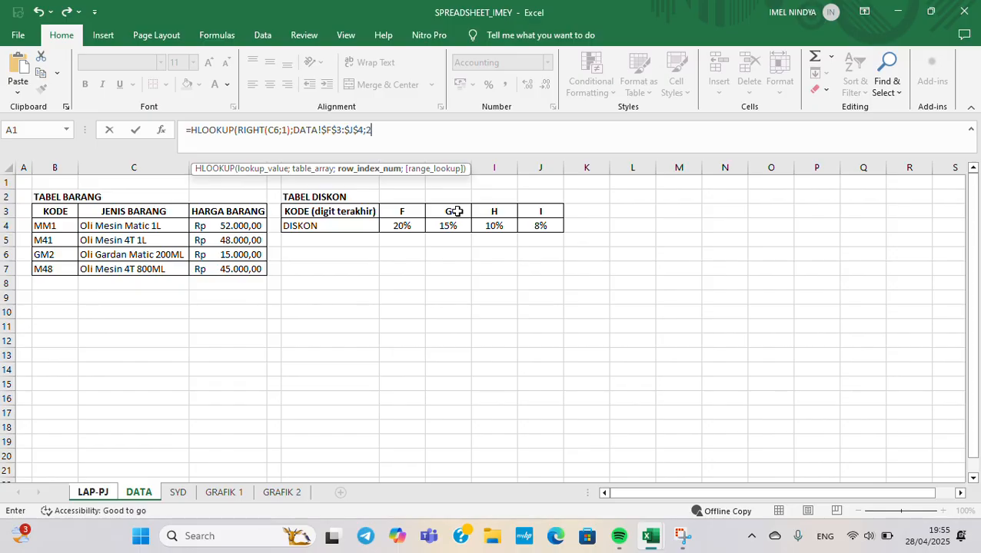
text(;FALSE)
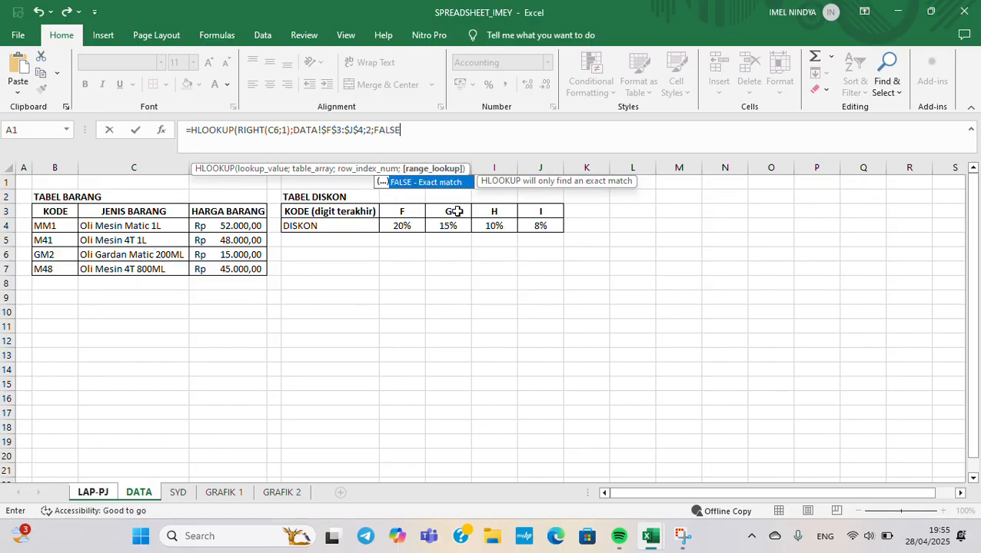
text()*)
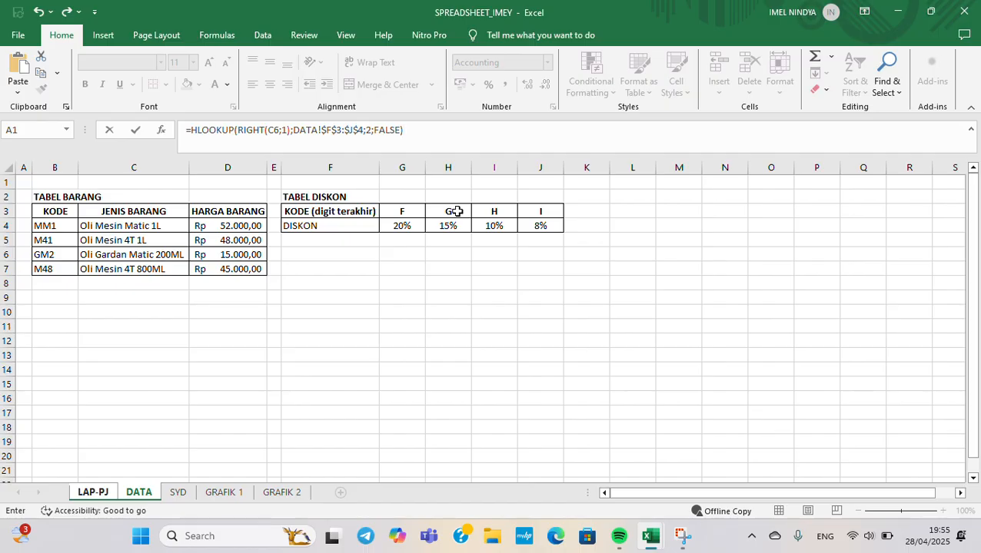
click(96, 493)
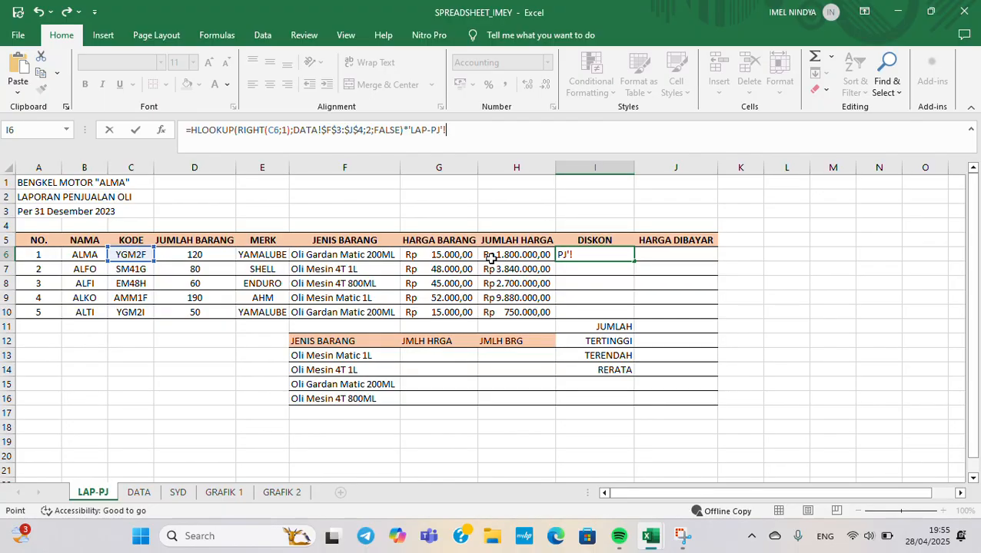
click(521, 254)
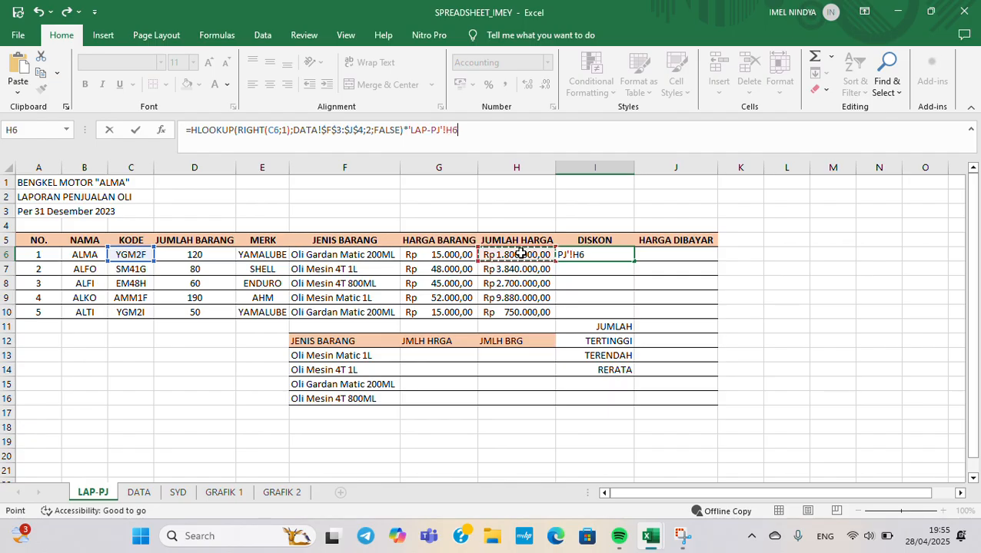
key(Return)
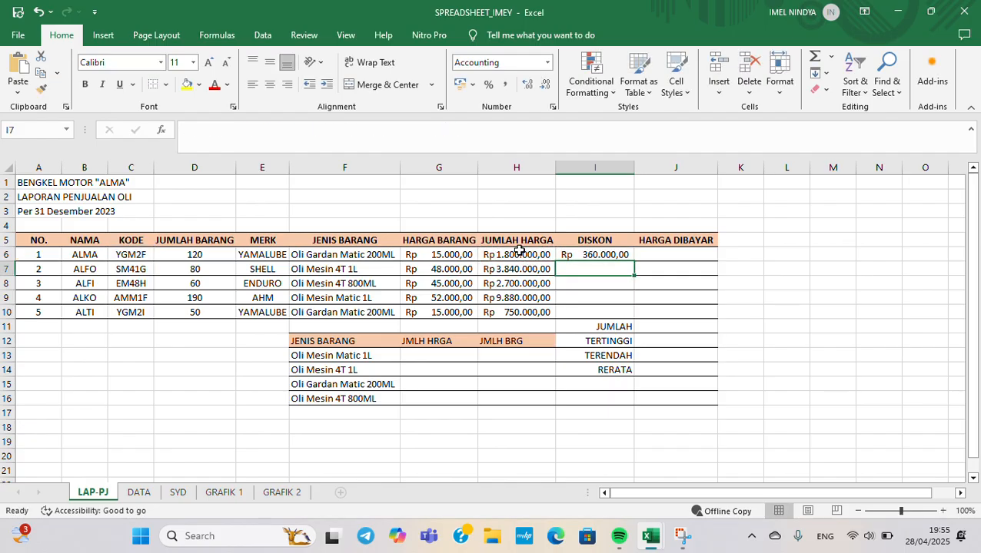
Fill the DISKON formula from I6 down to I10 and check it against TABEL DISKON on the DATA sheet
click(611, 254)
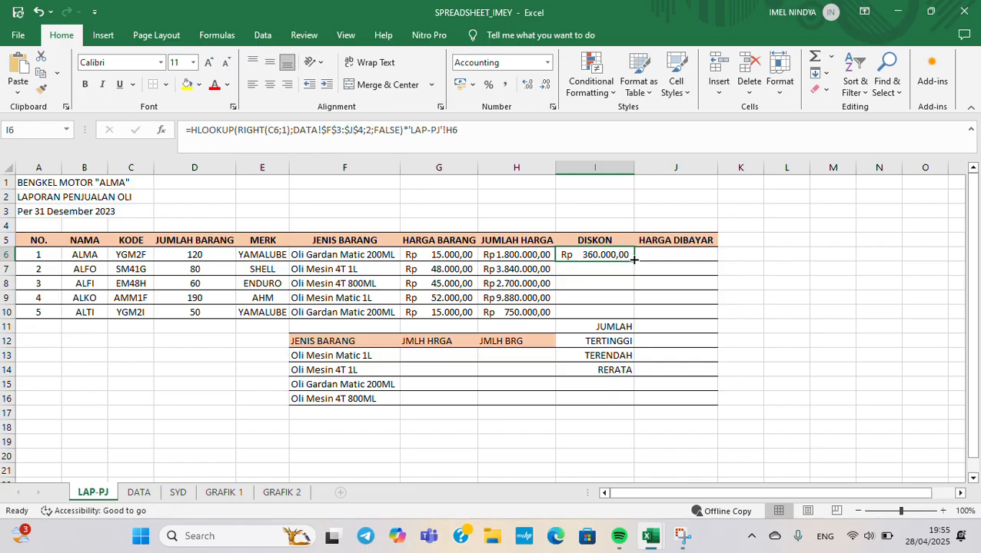
drag(634, 259, 636, 313)
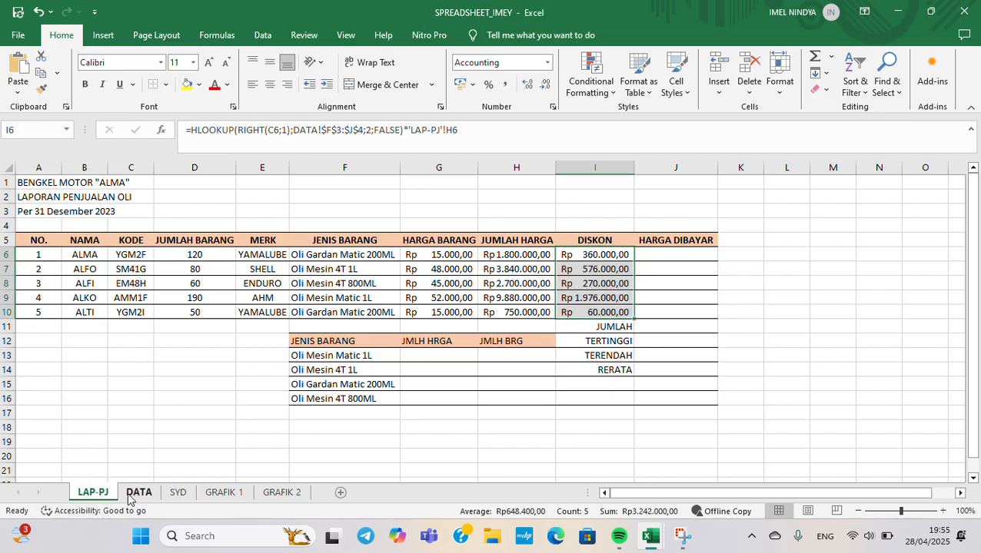
key(ctrl+Page_Down)
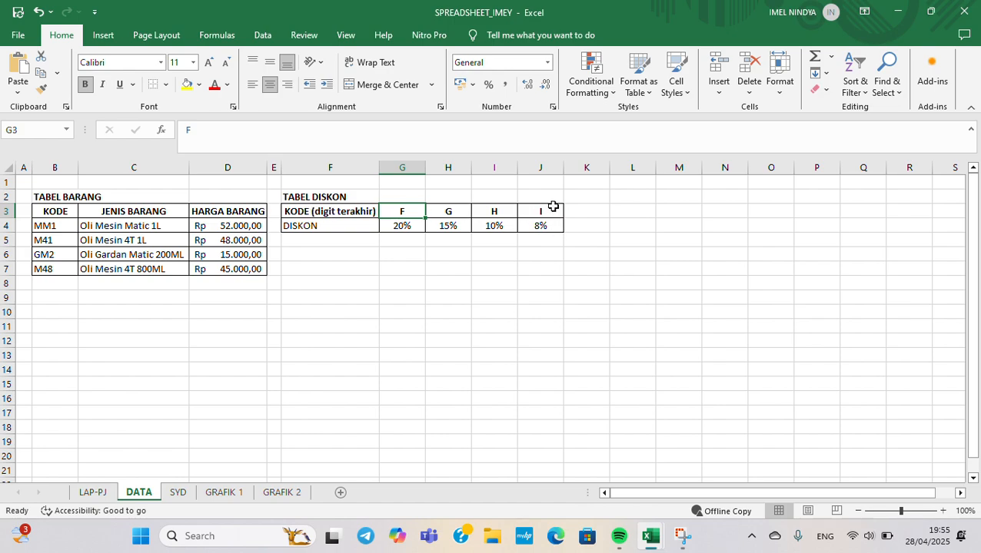
click(92, 492)
Calculate HARGA DIBAYAR in J6 on LAP-PJ with the formula =H6-I6
click(692, 255)
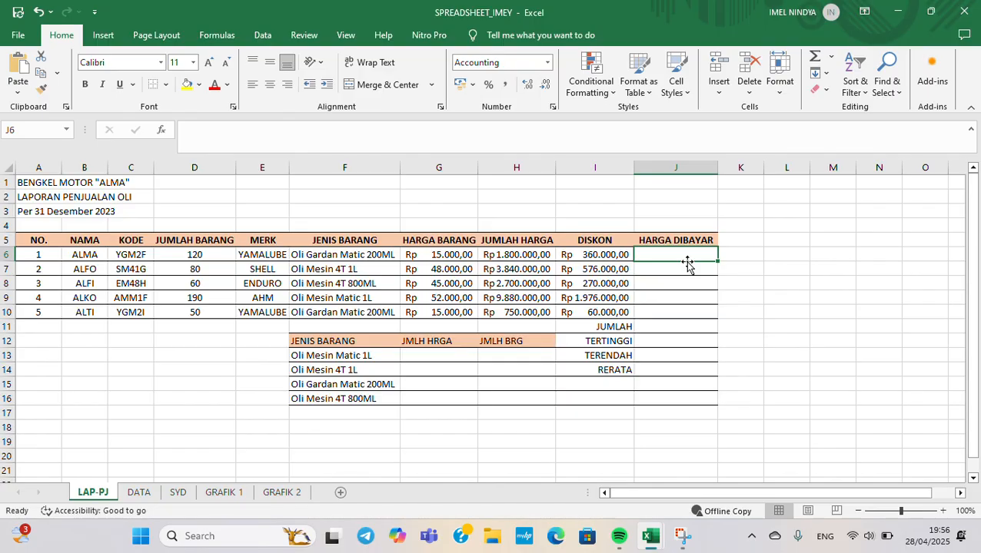
text(=)
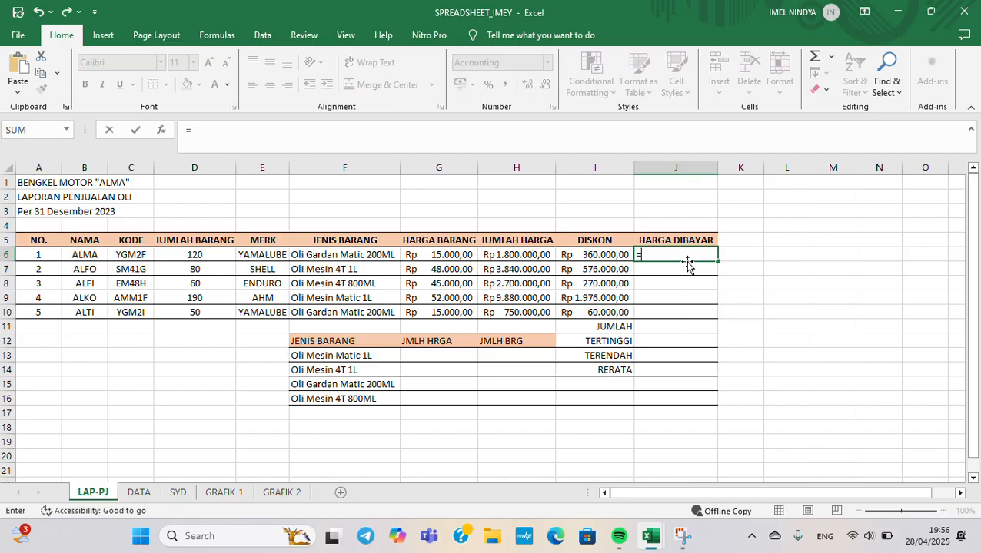
click(541, 257)
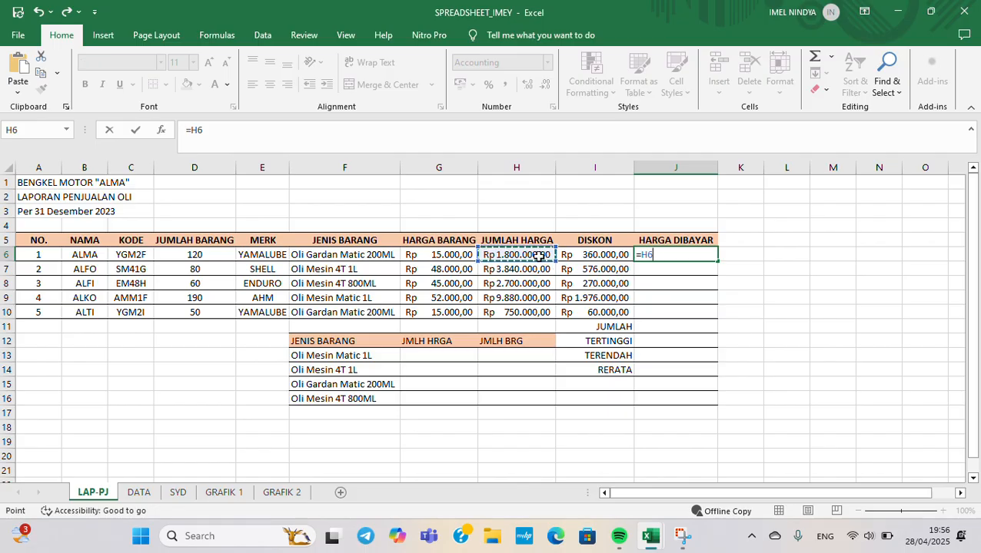
text(-)
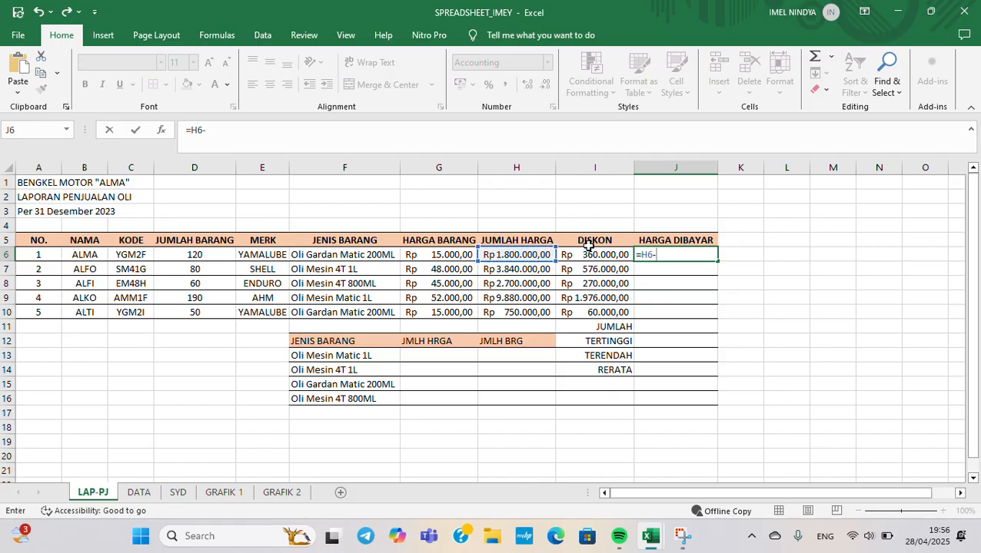
click(590, 254)
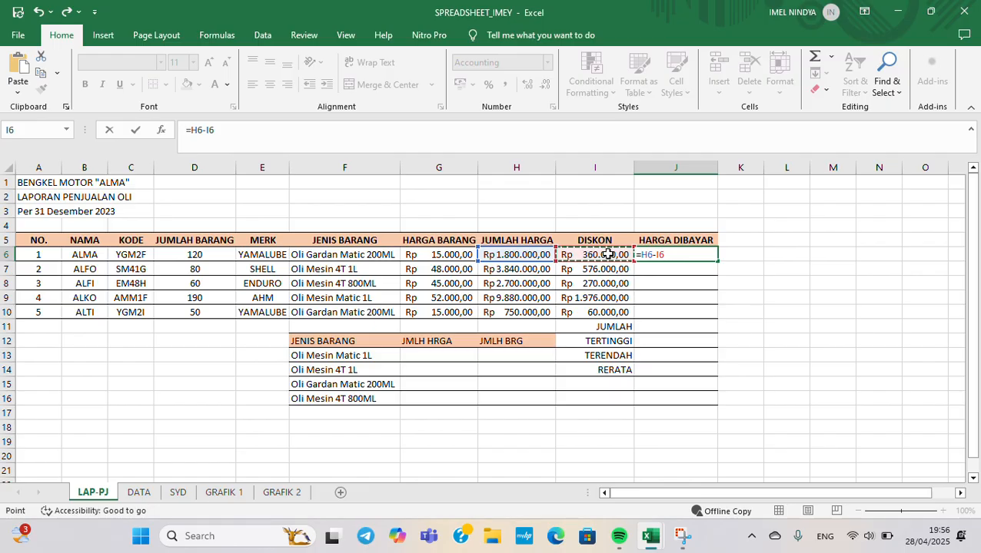
key(Return)
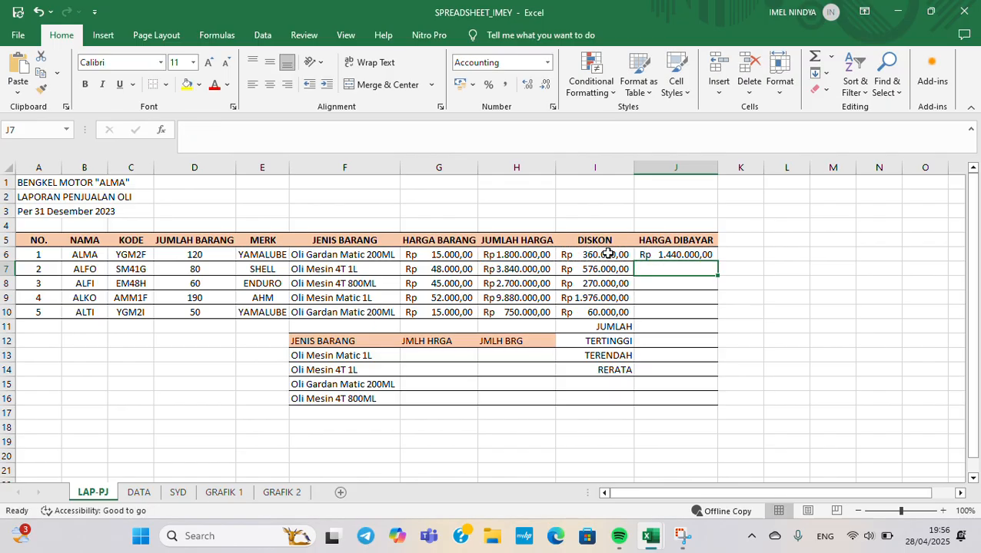
Fill the HARGA DIBAYAR formula from J6 down to J10 and total J6:J10 with SUM in the JUMLAH cell J11
click(707, 255)
drag(716, 260, 721, 315)
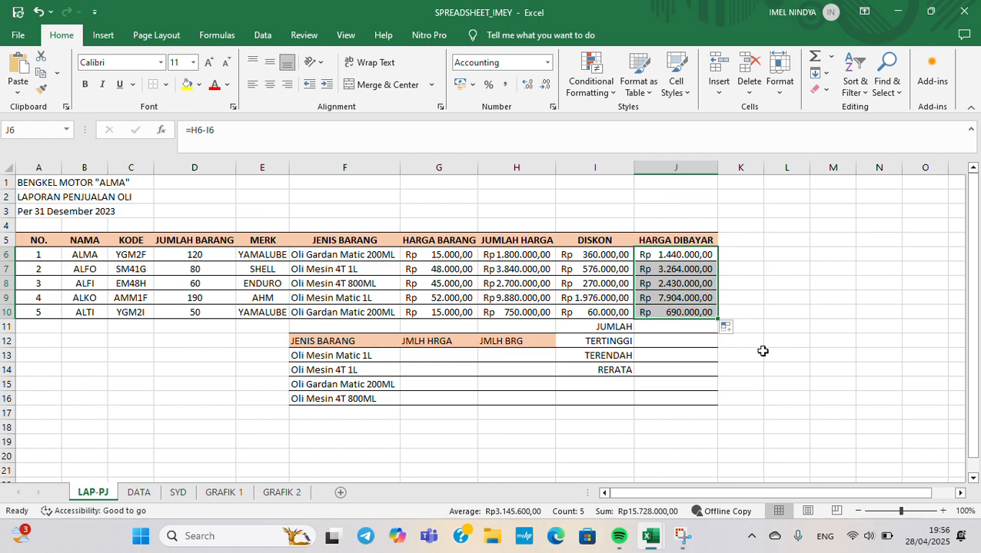
click(669, 330)
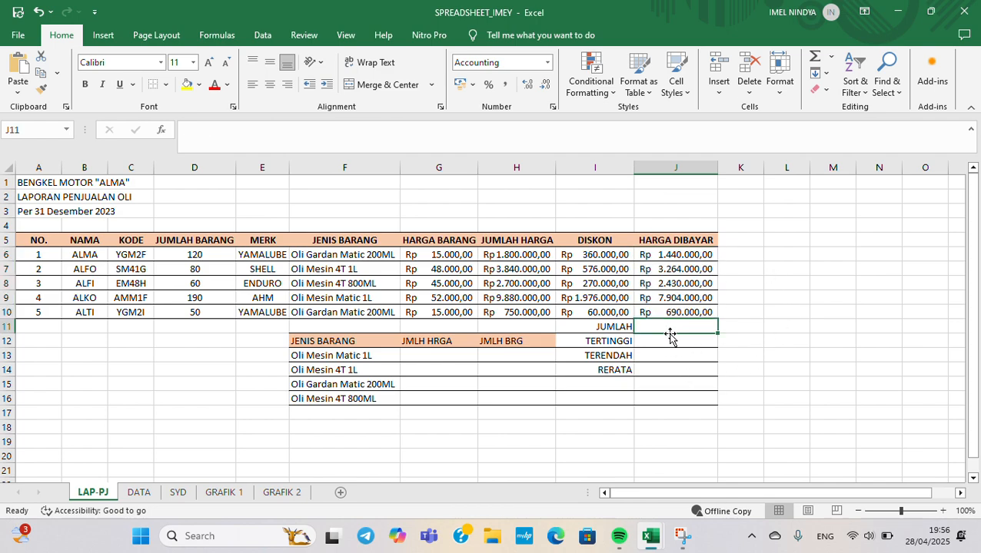
text(=SUM)
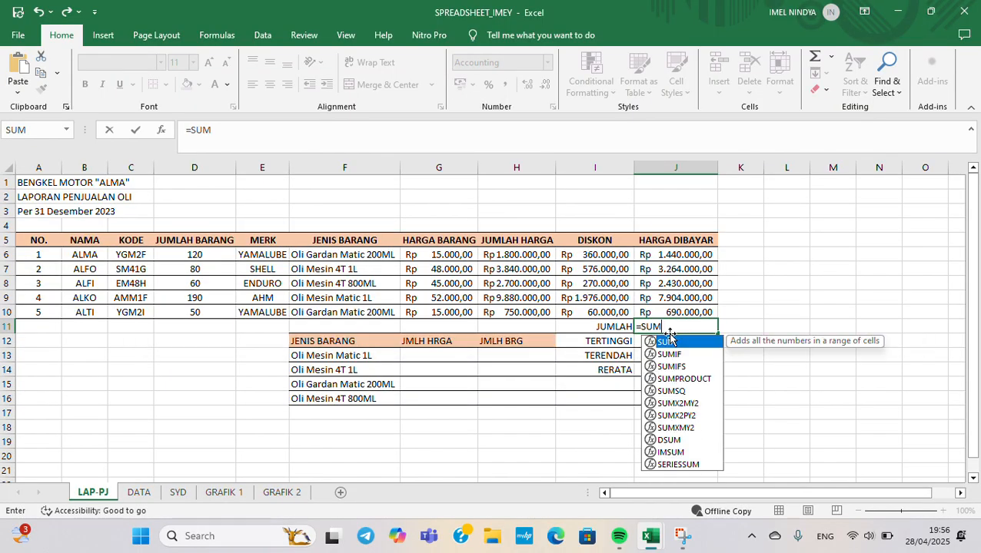
double_click(668, 341)
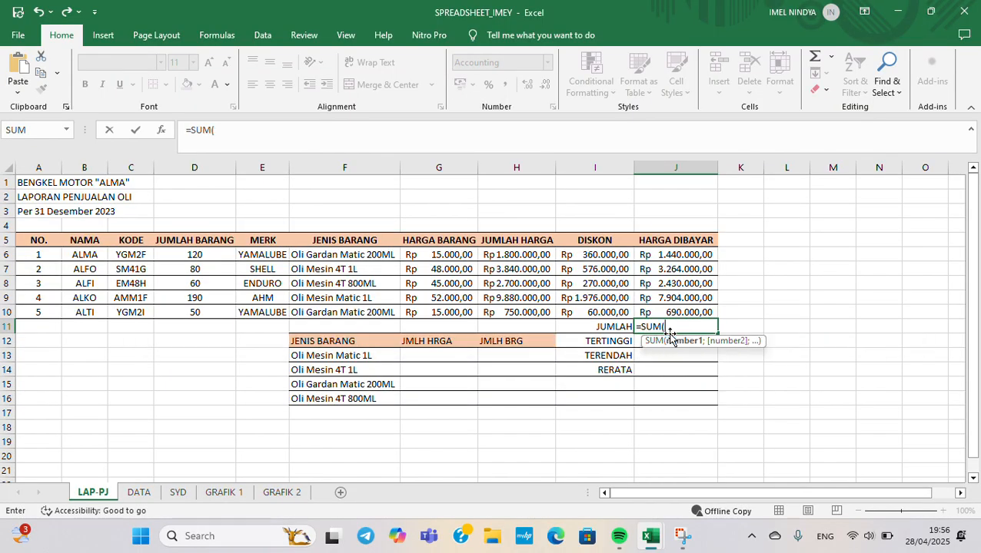
click(691, 251)
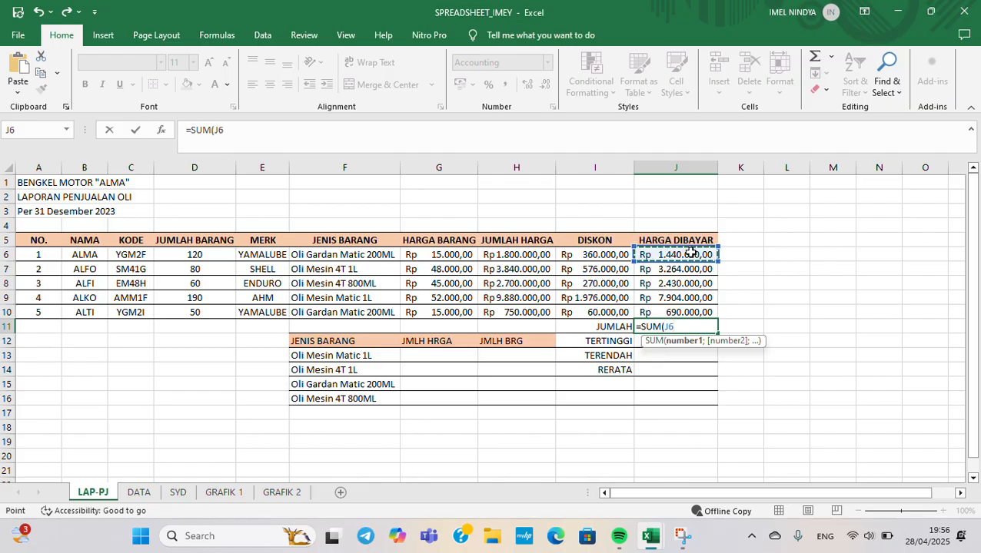
drag(695, 252, 685, 312)
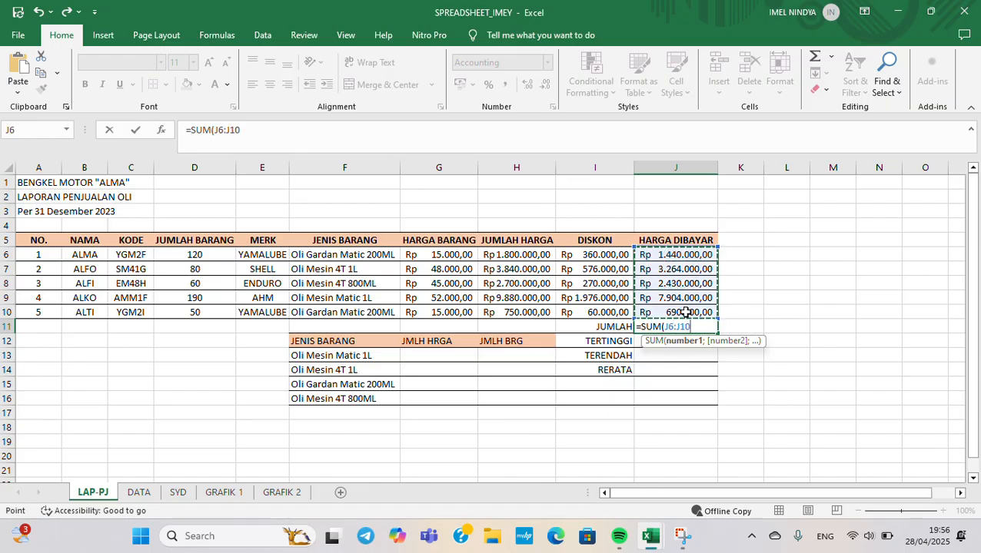
key(Return)
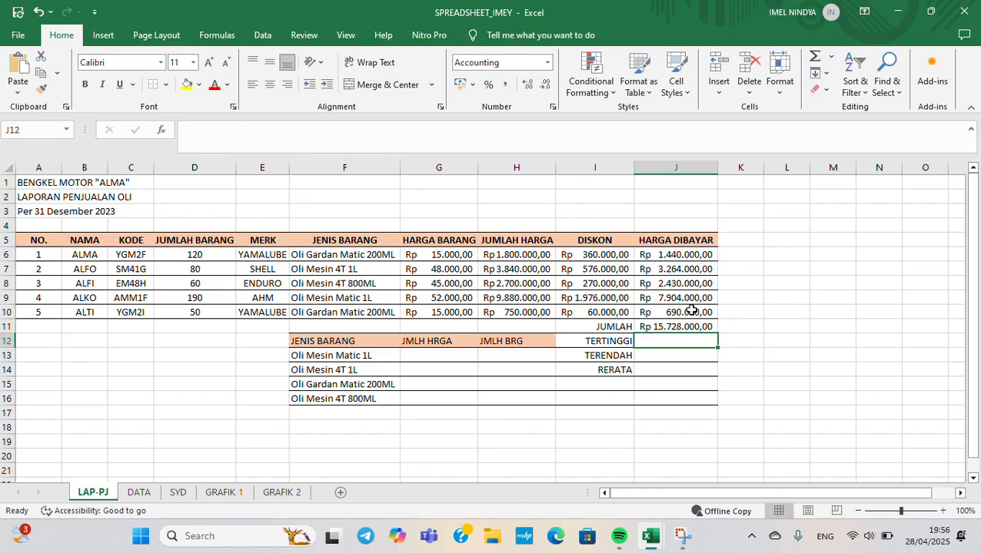
Calculate the TERTINGGI value in J12 with the MAX function over J6:J10
text(=)
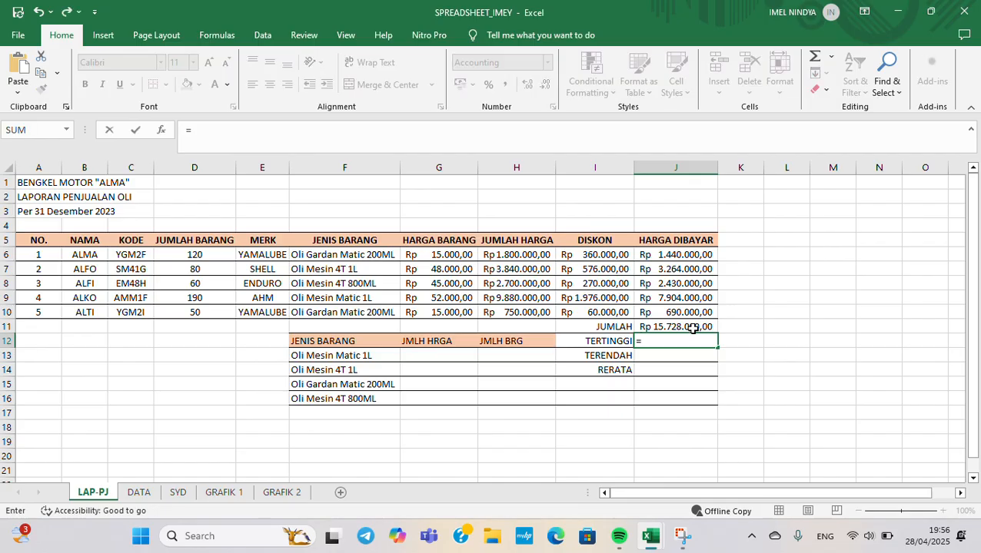
text(MAX)
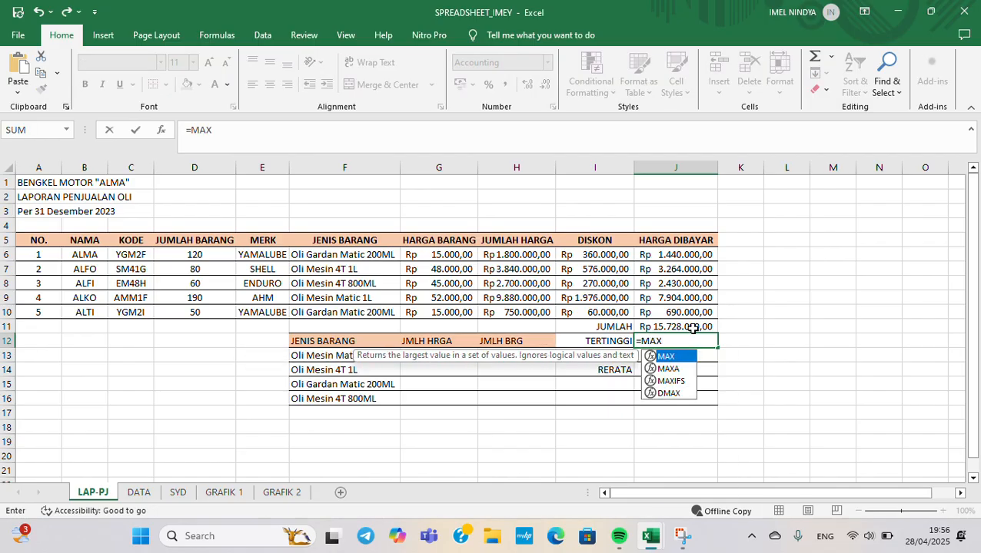
text(()
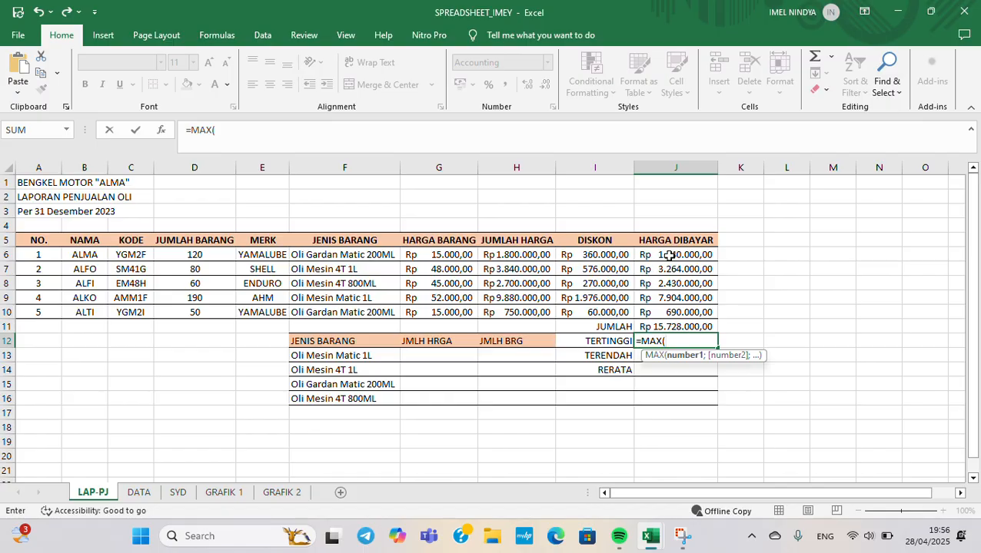
drag(670, 256, 654, 315)
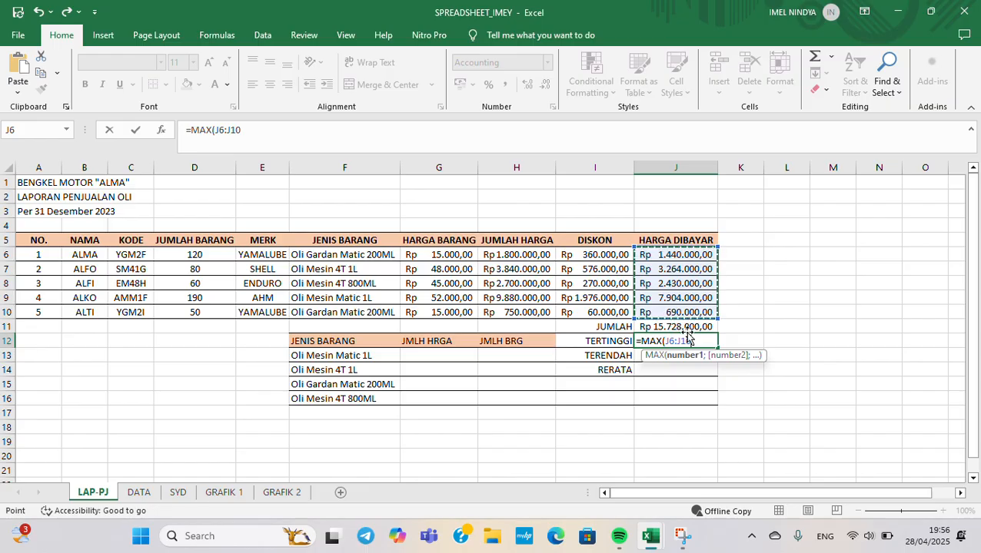
key(Return)
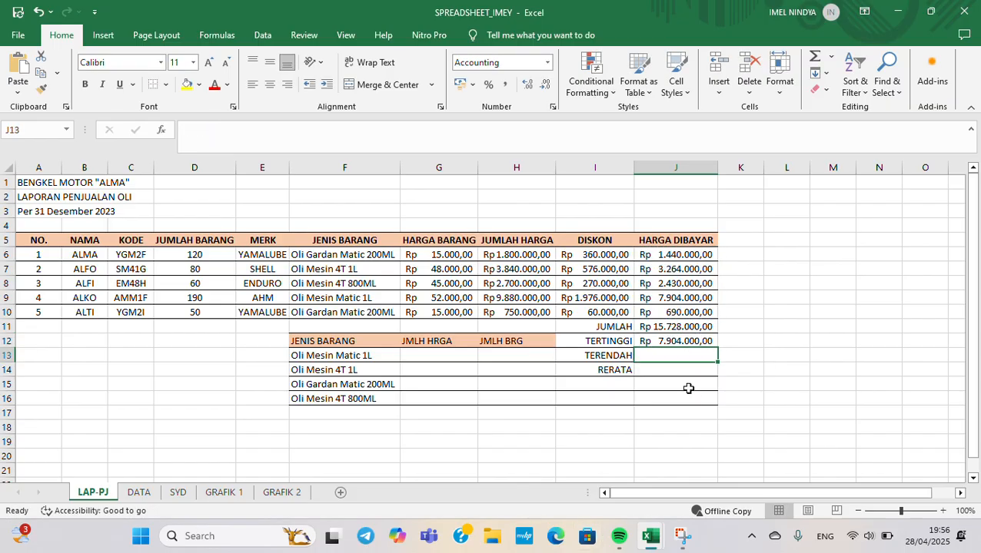
Calculate the TERENDAH value in J13 with the MIN function over J6:J10
text(=MI)
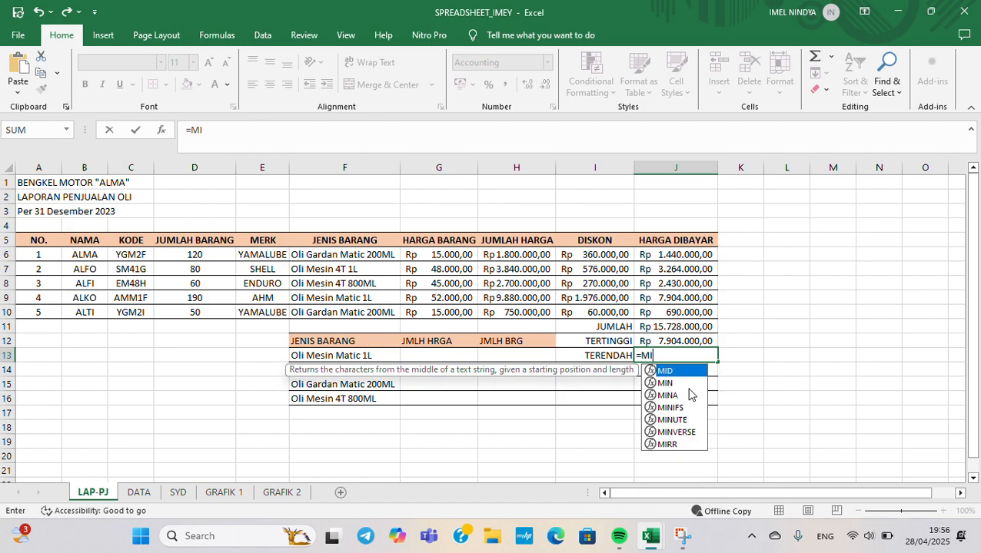
text(N()
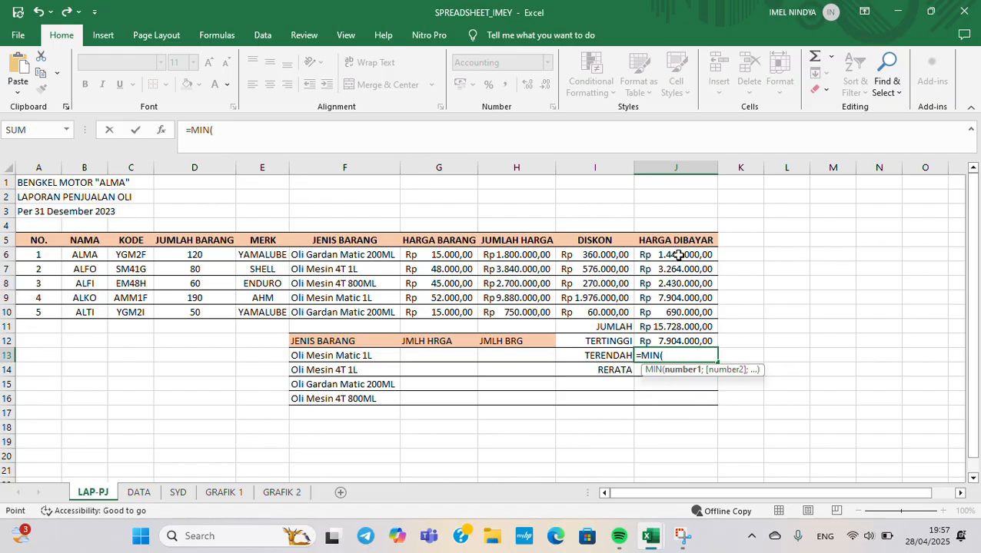
drag(680, 255, 673, 315)
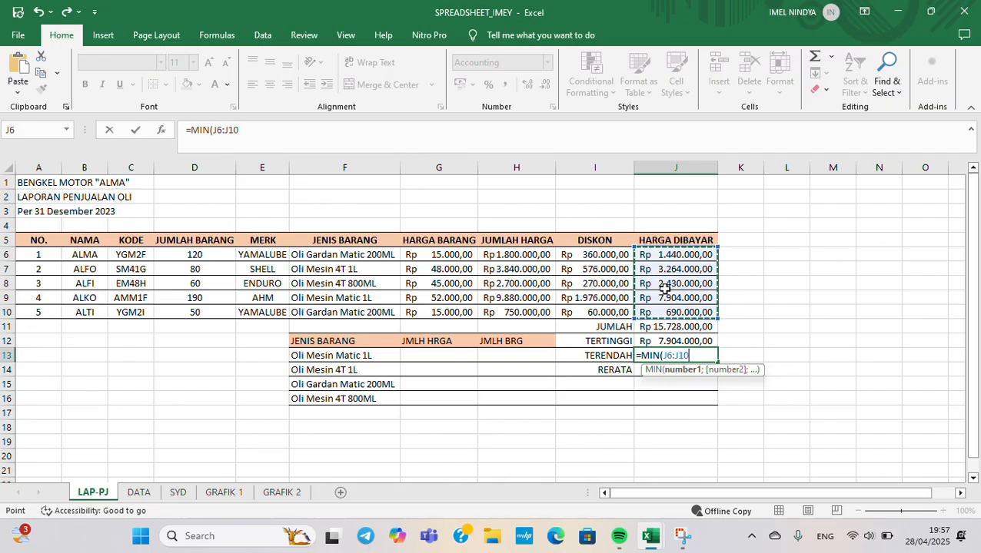
key(Return)
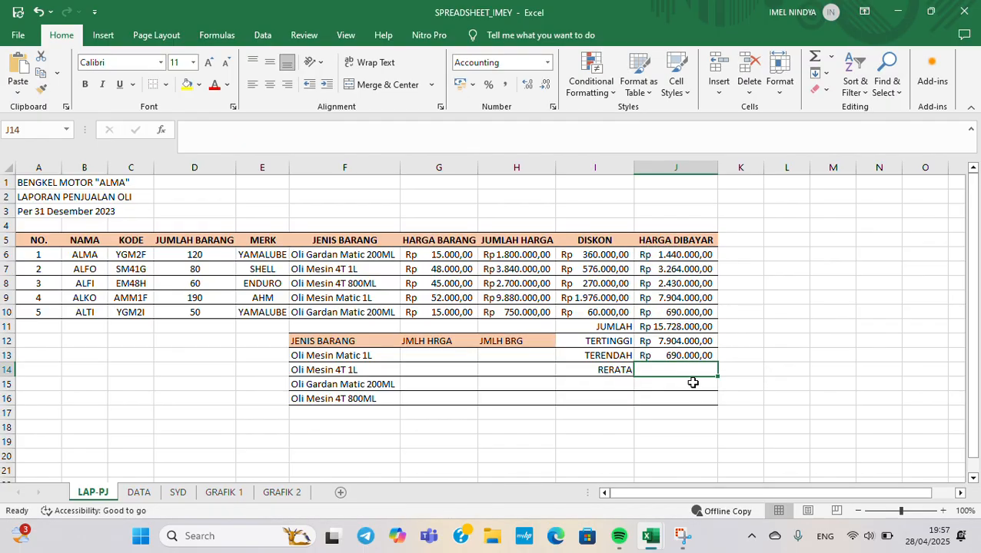
Calculate the RERATA value in J14 with the AVERAGE function over J6:J10
text(=AVERA)
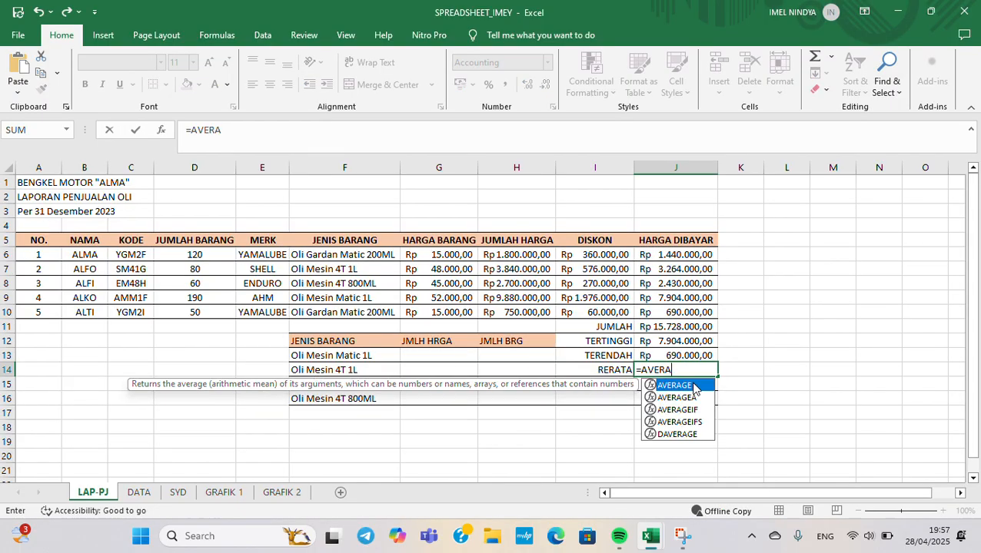
text(GE)
double_click(674, 385)
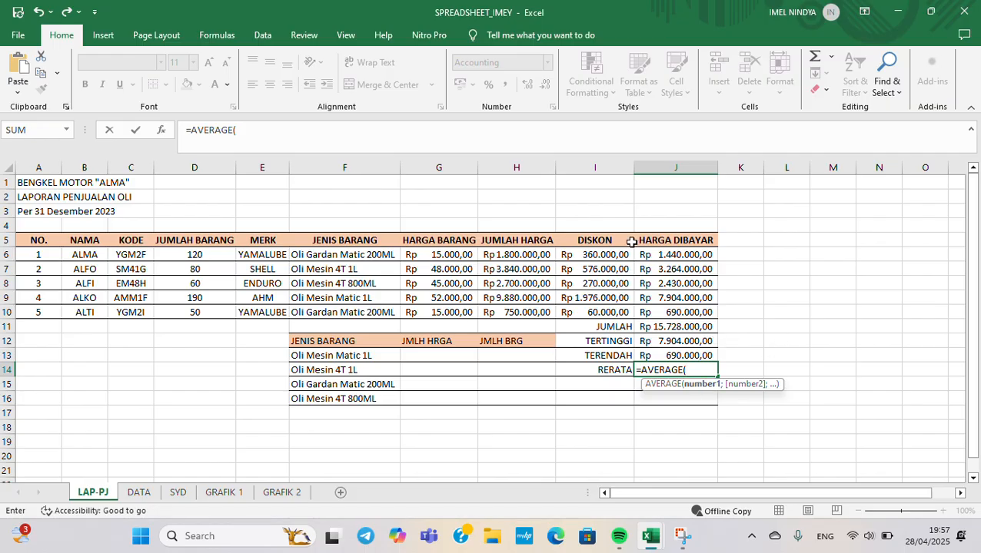
drag(646, 255, 651, 313)
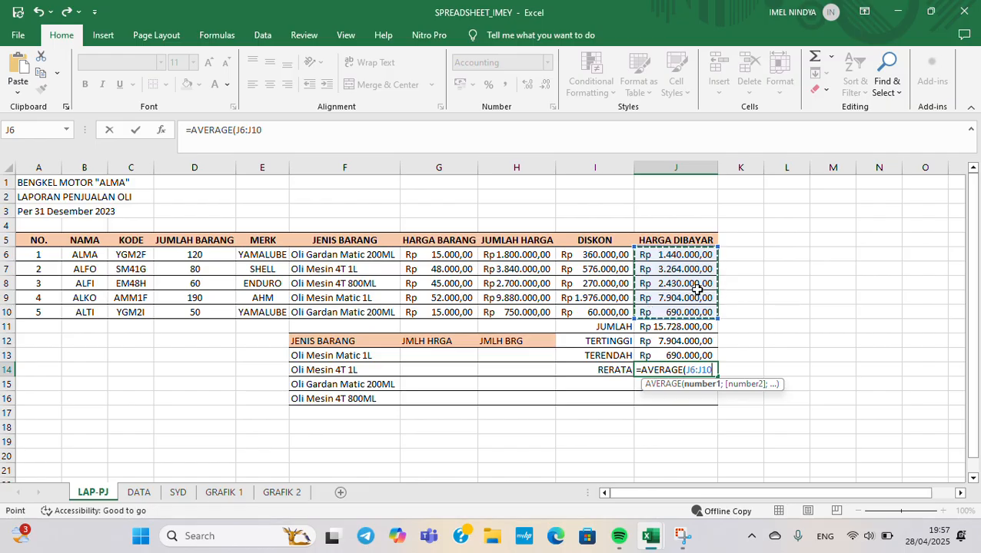
key(Return)
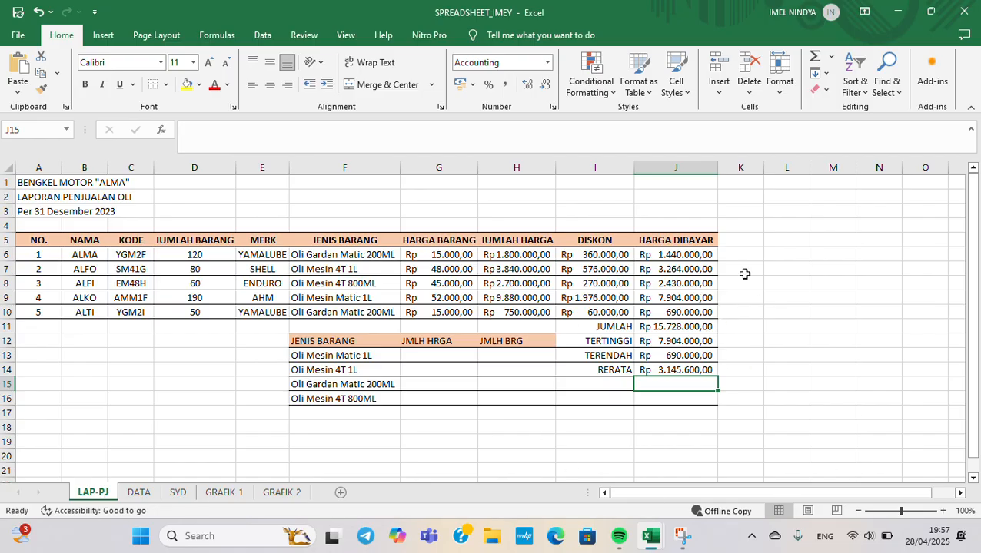
Begin a SUMIF formula in the JMLH HRGA cell G13 with range $F$6:$F$10 and criteria $F$13:$F$16
click(446, 353)
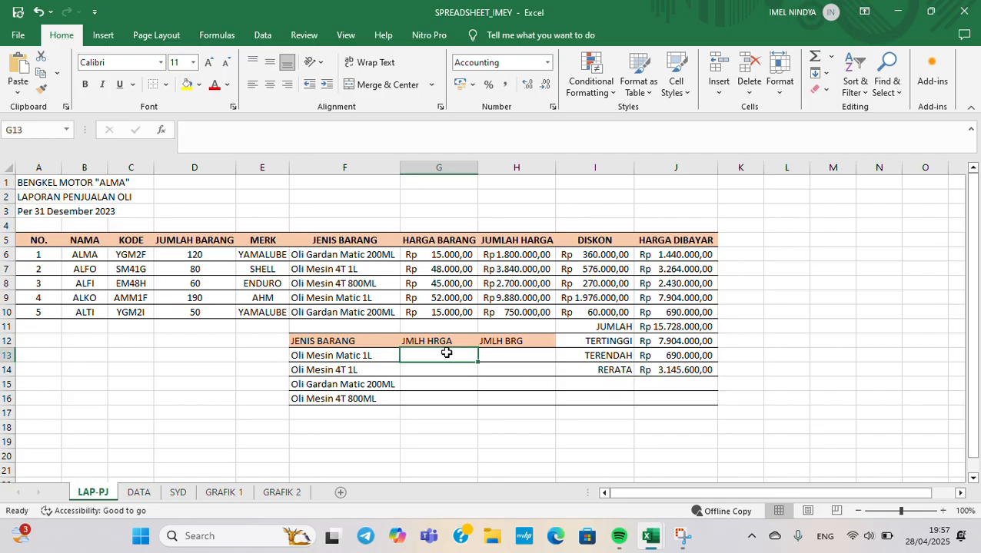
text(=)
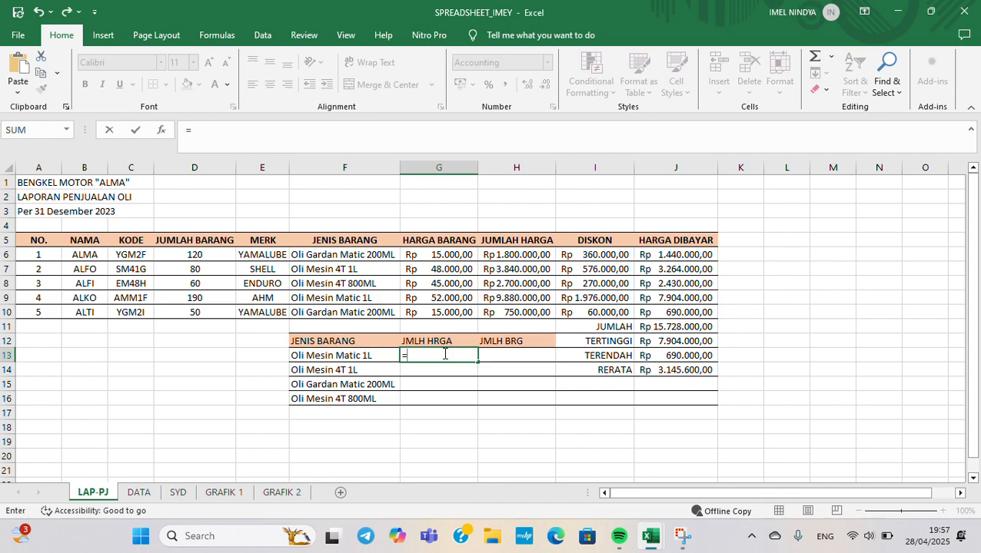
text(SUMIF)
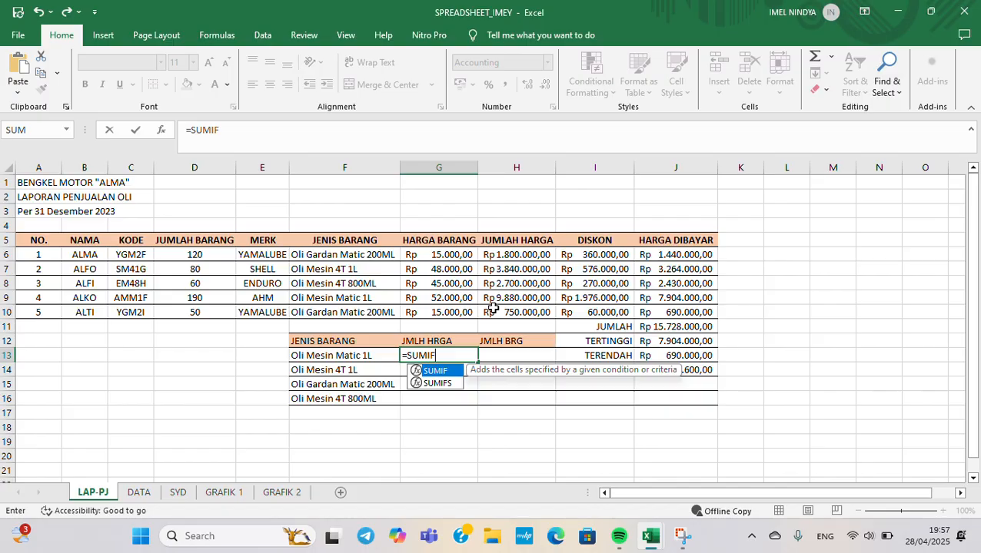
text(()
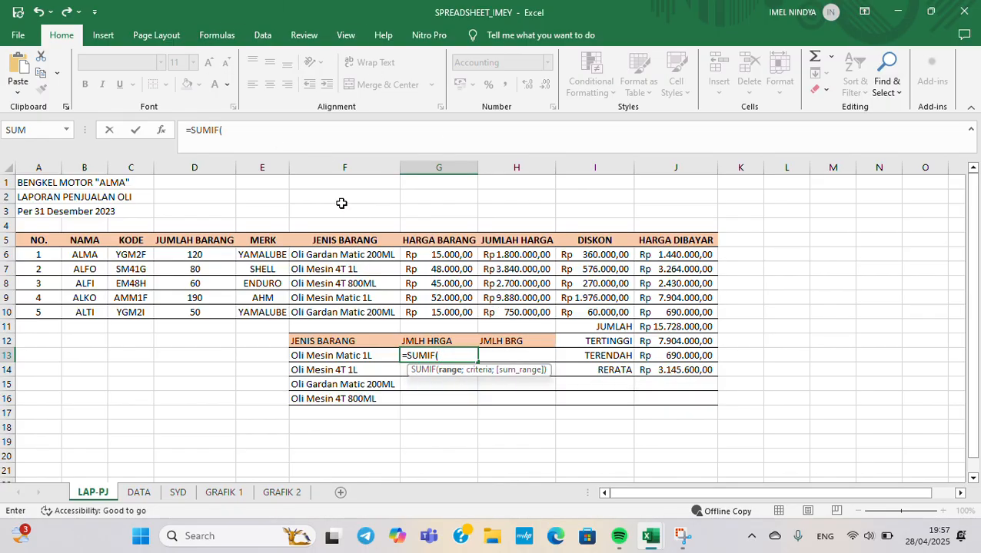
drag(376, 251, 370, 311)
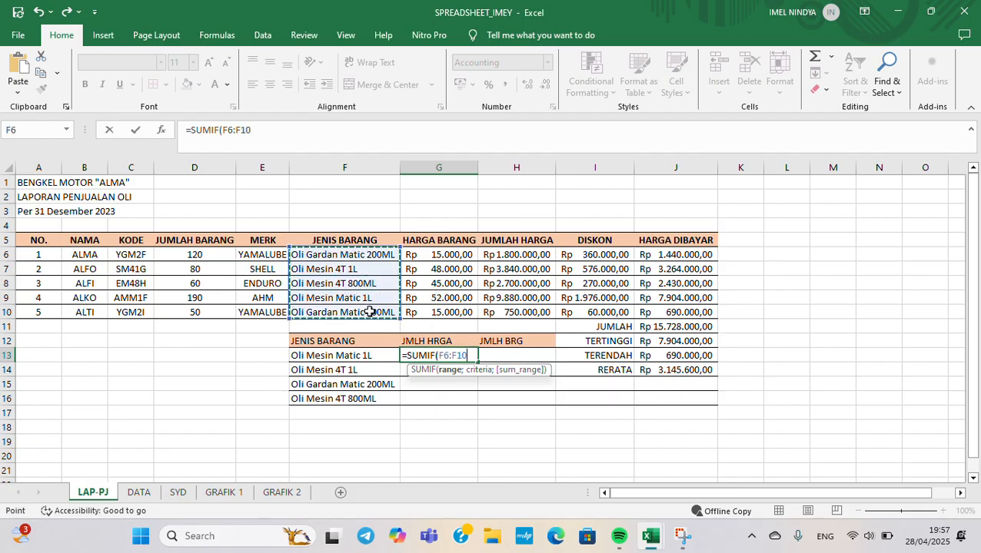
key(F4)
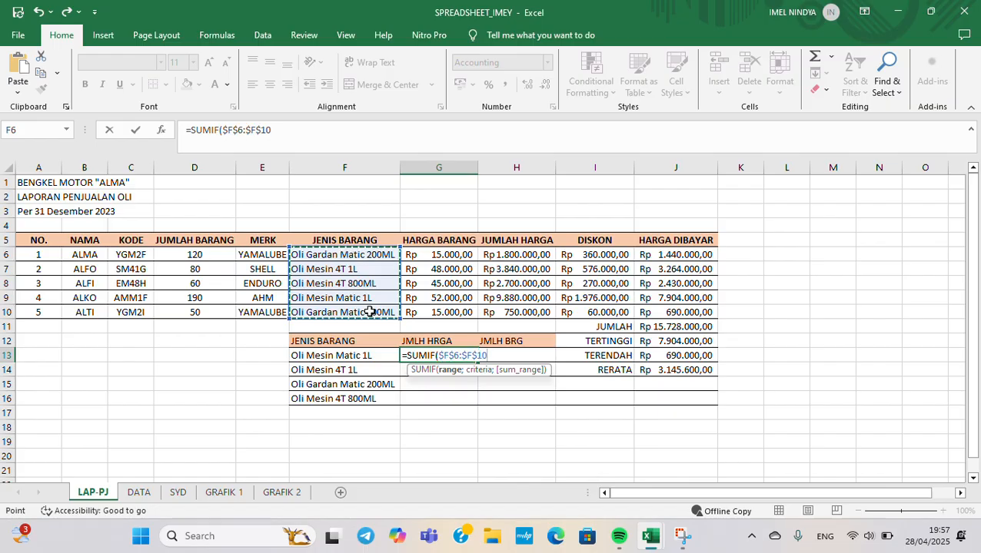
text(;)
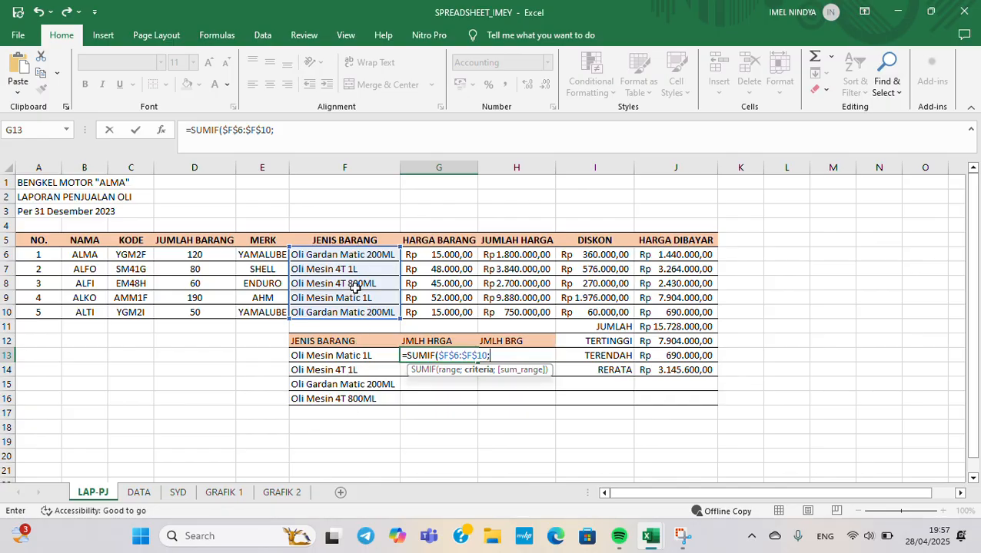
drag(343, 361, 346, 401)
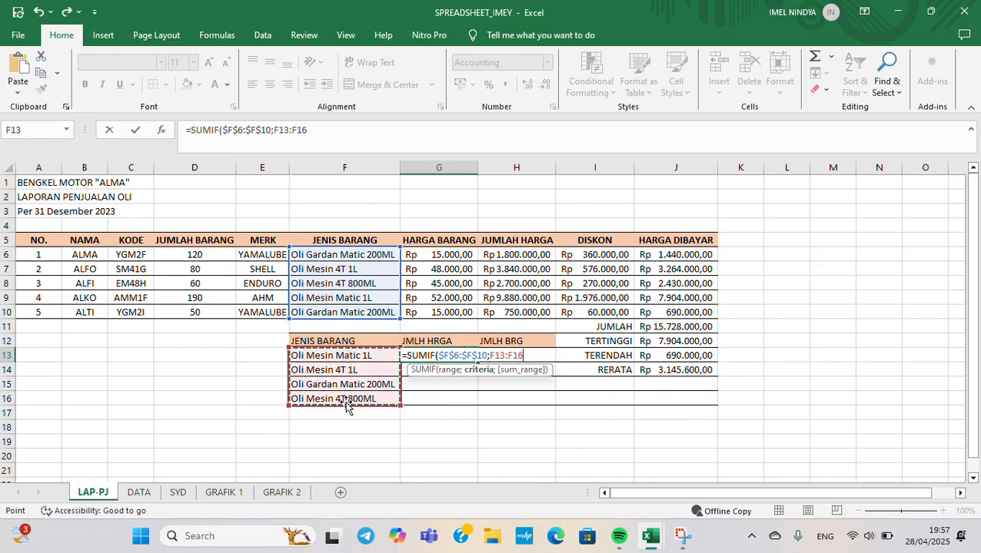
key(F4)
text(;)
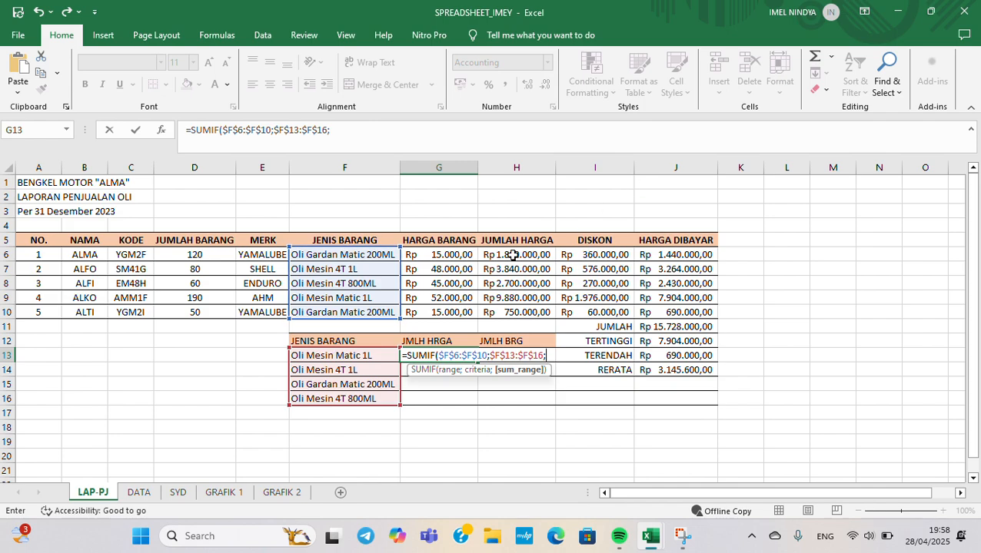
Complete the G13 SUMIF with the JUMLAH HARGA sum range $H$6:$H$10 and fill it down to G16
drag(533, 254, 525, 315)
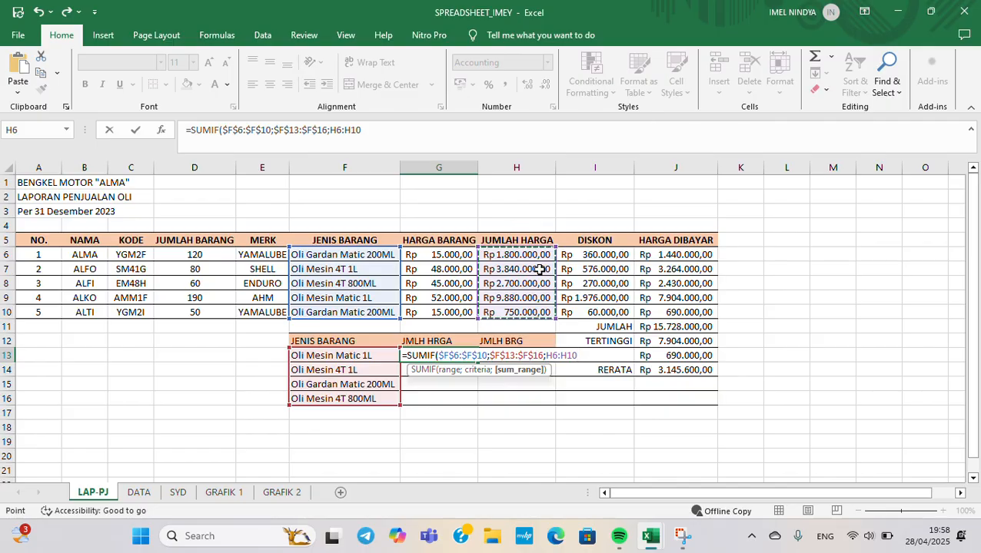
key(F4)
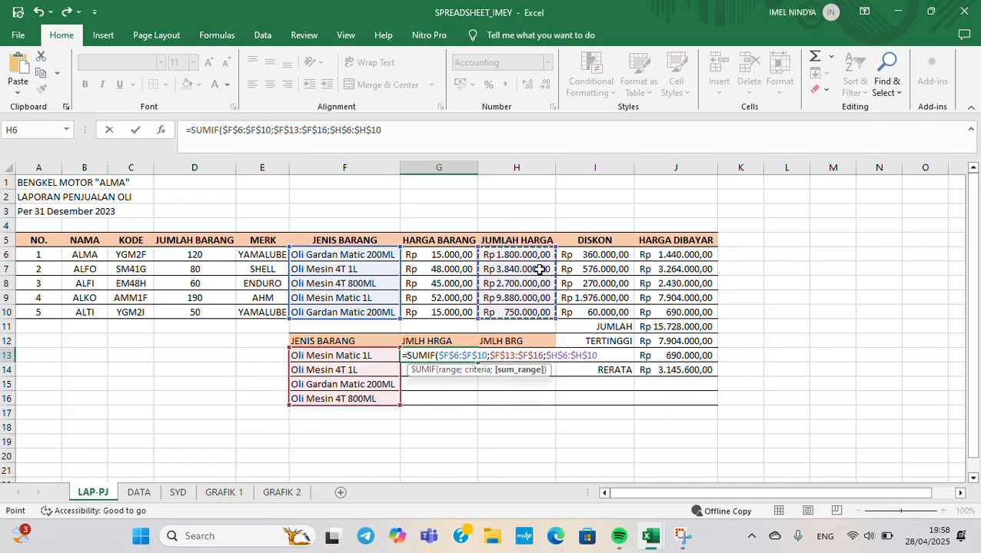
key(Return)
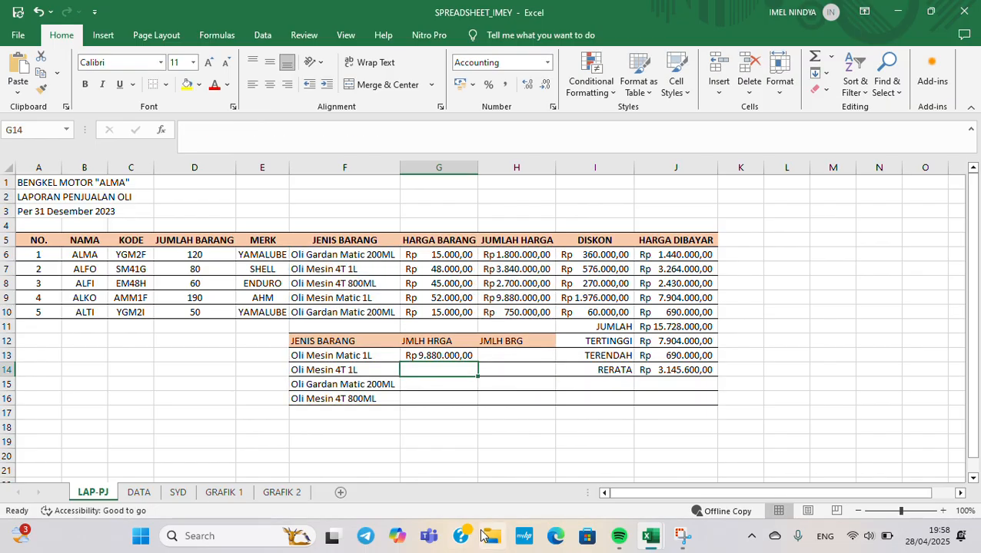
click(470, 356)
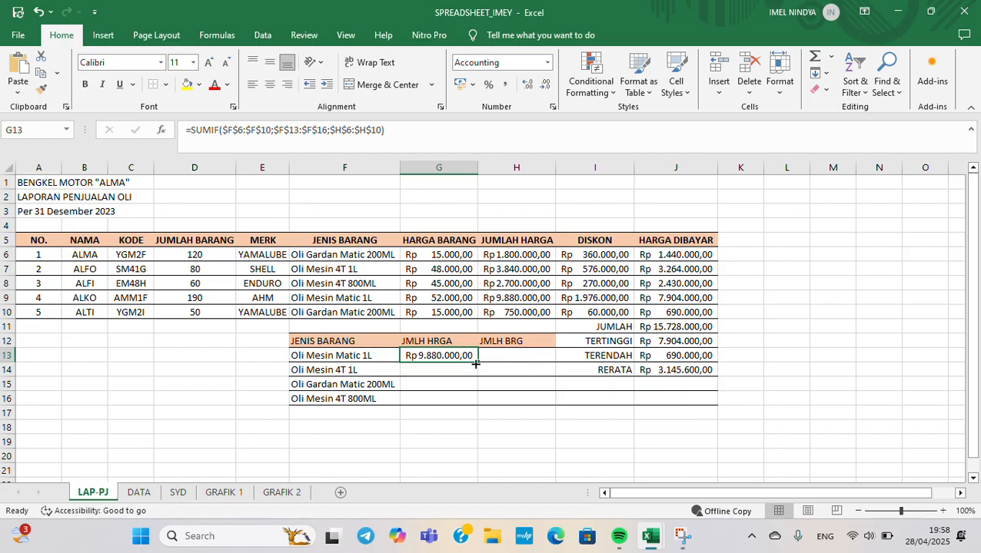
drag(475, 363, 476, 406)
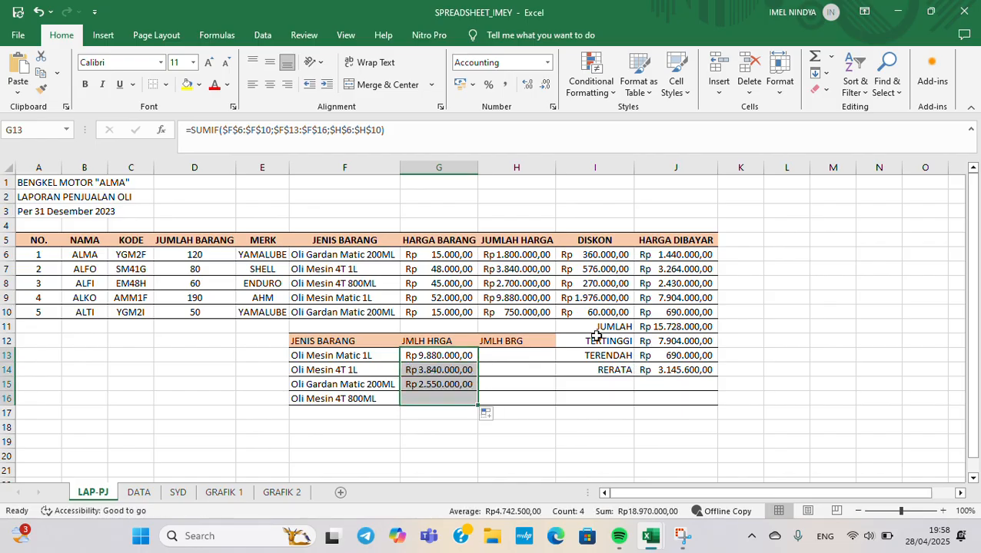
Begin a SUMIF formula in the JMLH BRG cell H13 with range $F$6:$F$10 and criteria $F$13:$F$16
click(537, 357)
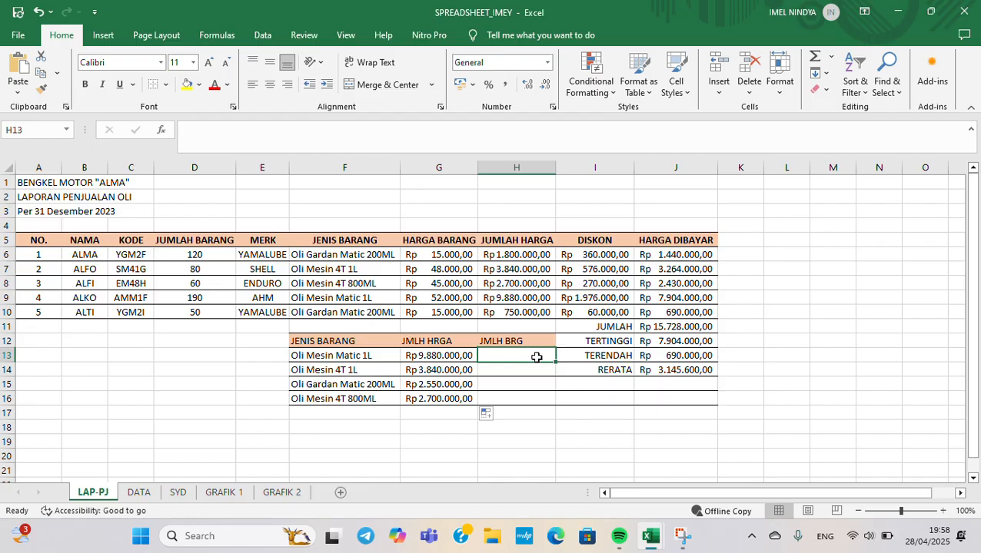
text(=)
text(SU)
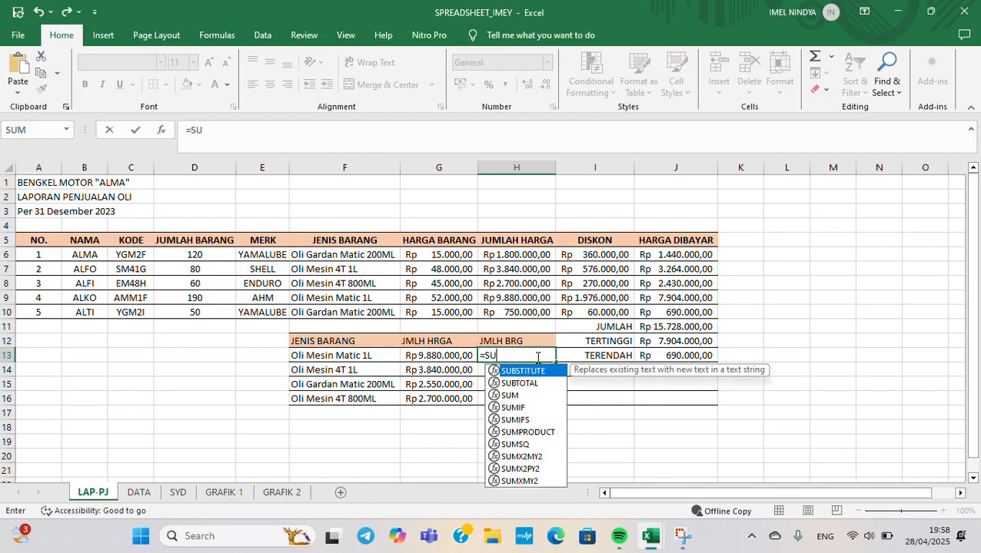
text(MIF)
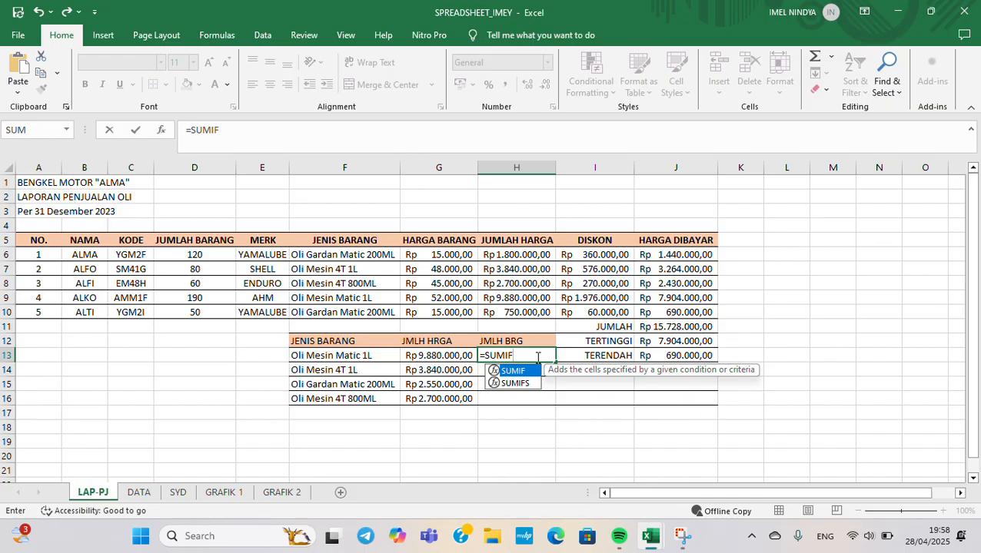
text(()
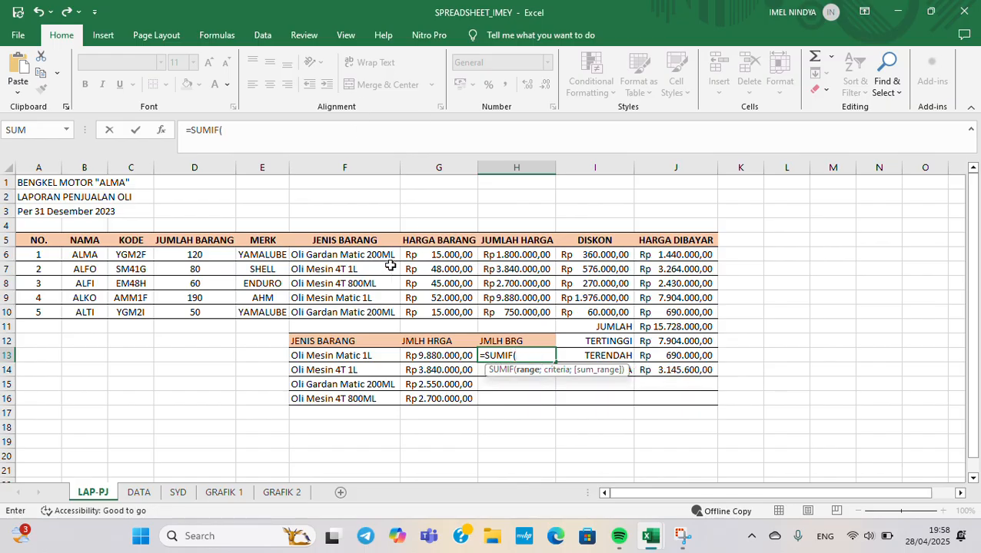
drag(375, 256, 372, 318)
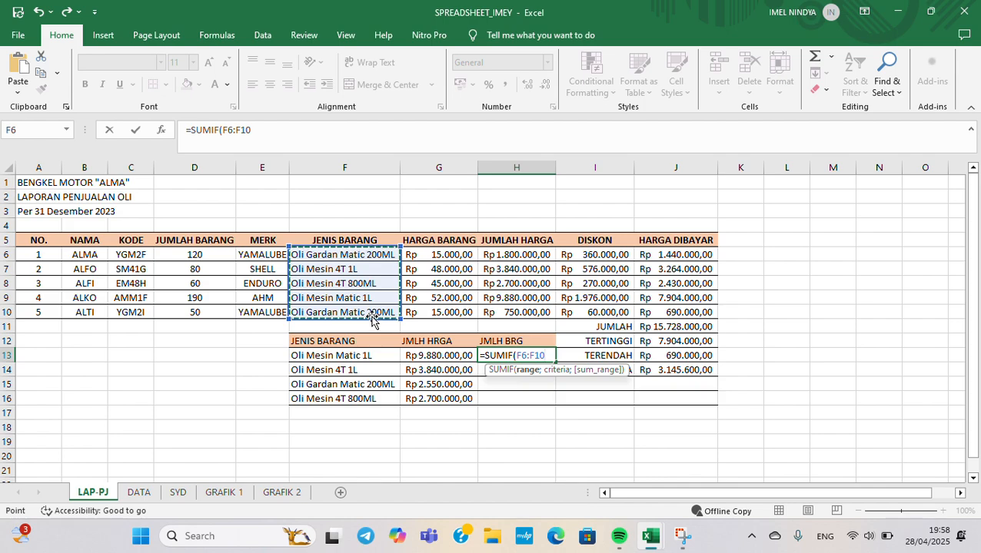
key(F4)
text(;)
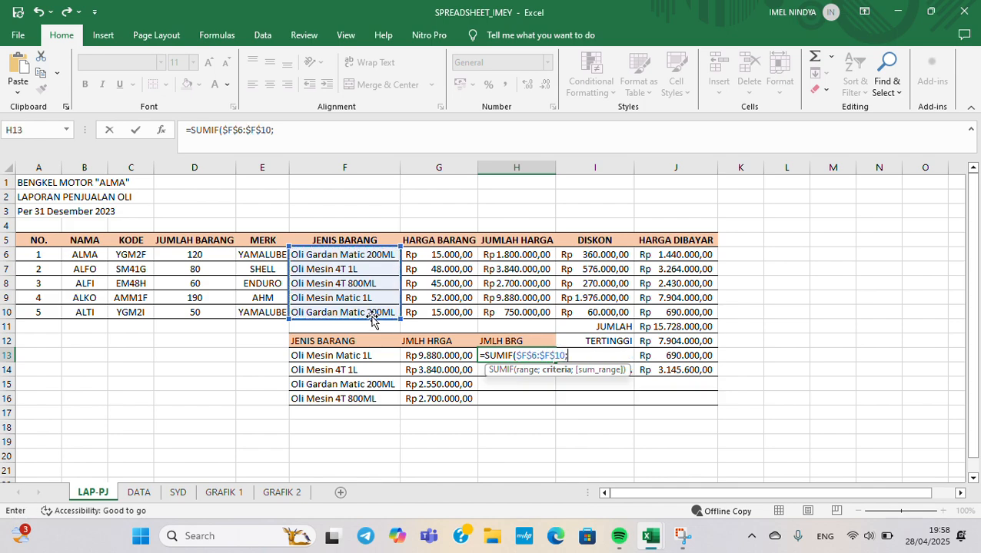
drag(340, 354, 339, 408)
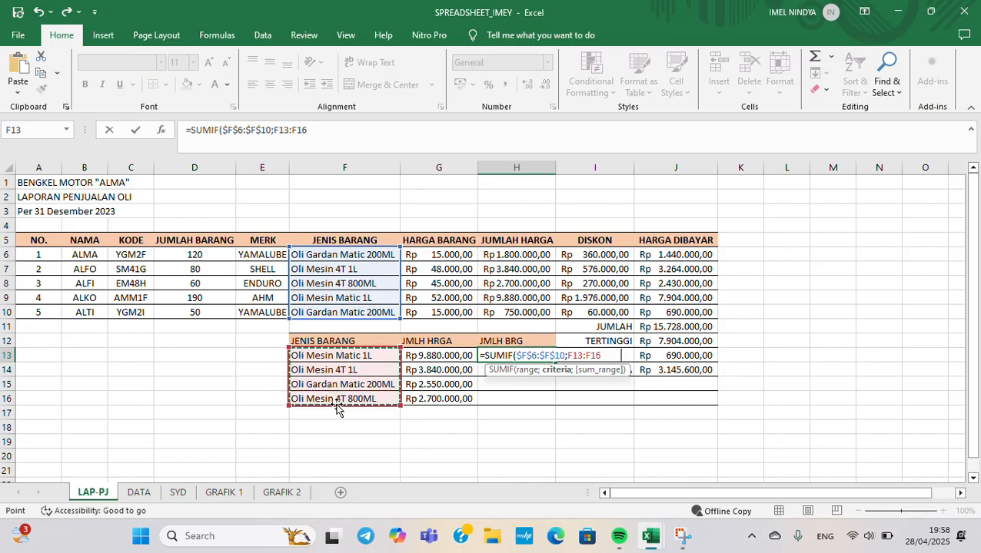
key(F4)
text(;)
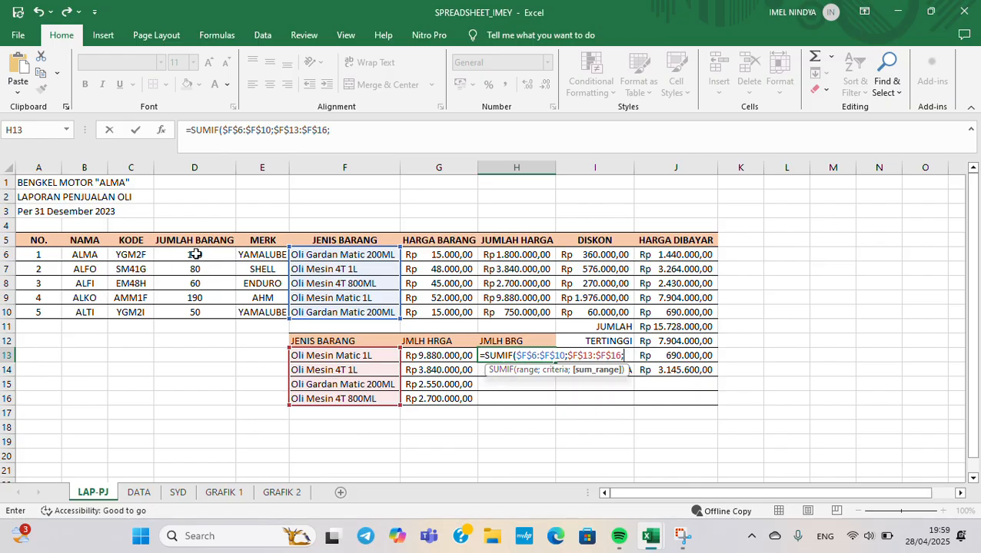
Complete the H13 SUMIF with the JUMLAH BARANG sum range $D$6:$D$10 and fill it down to H16
drag(195, 254, 184, 312)
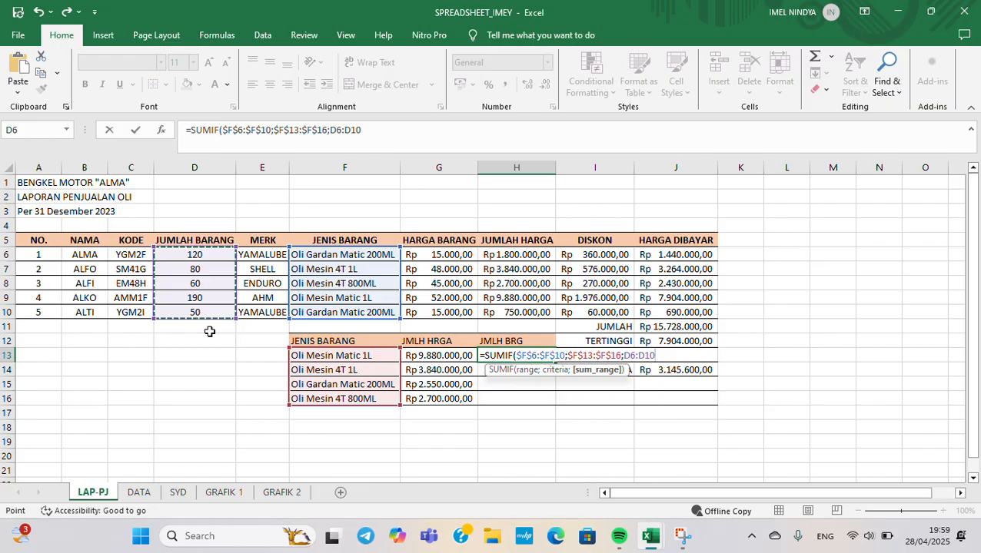
key(F4)
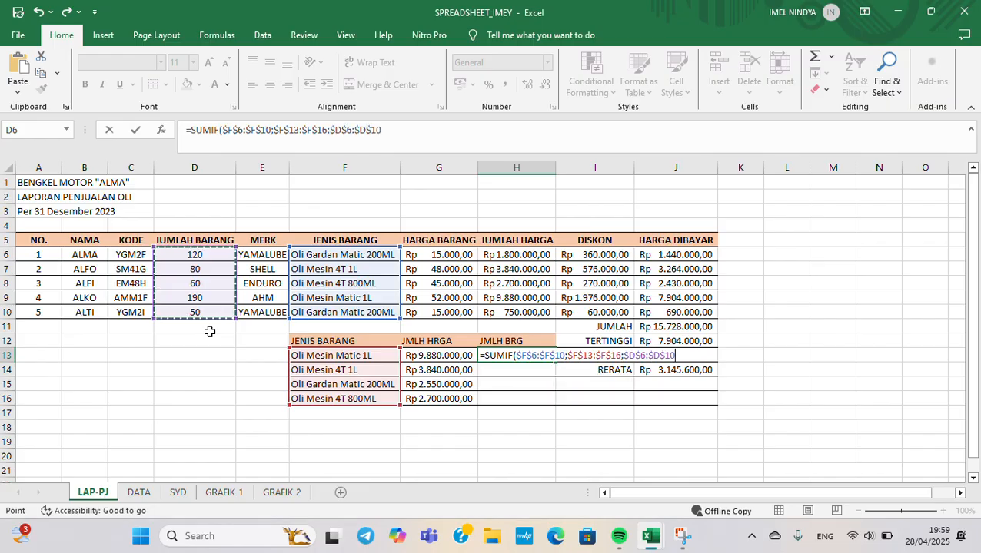
key(Return)
click(546, 355)
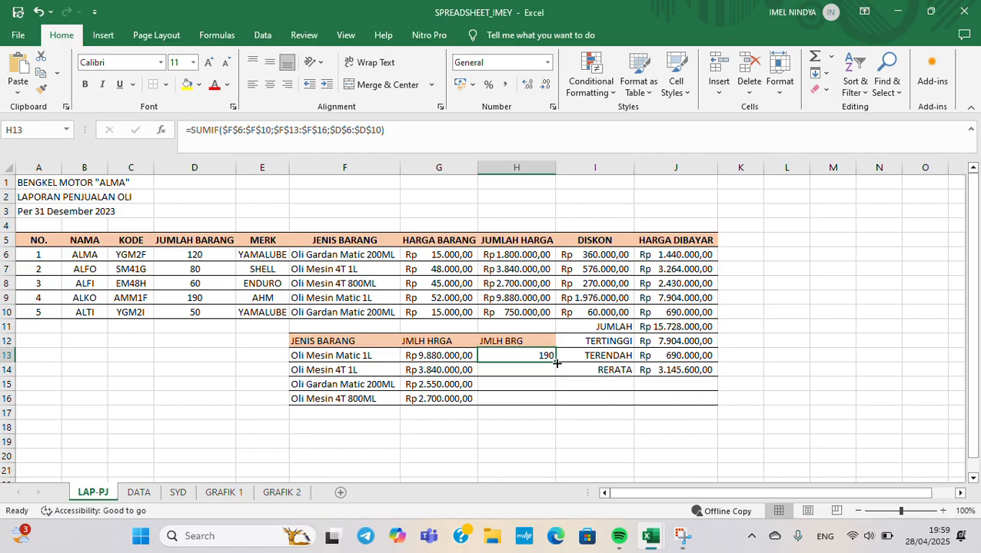
drag(557, 363, 558, 406)
click(618, 411)
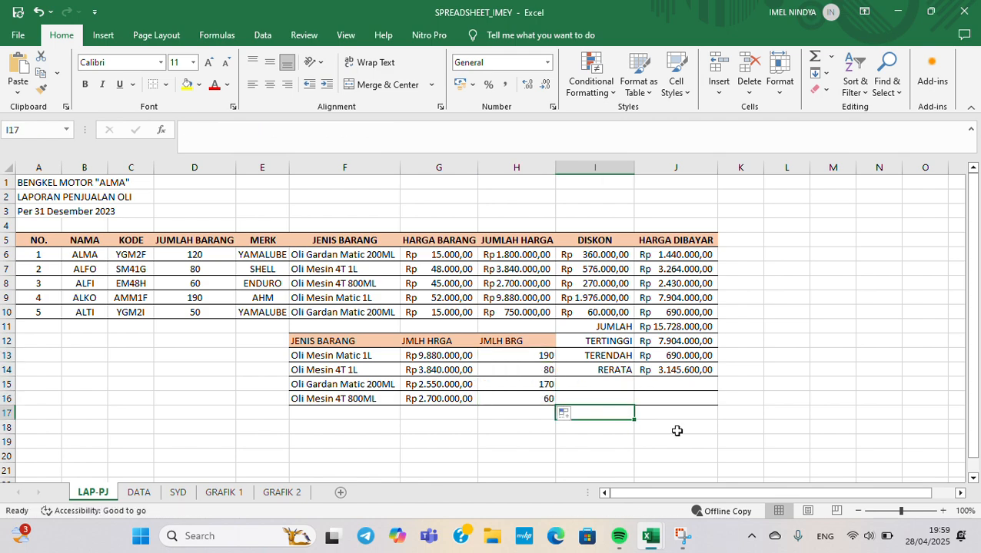